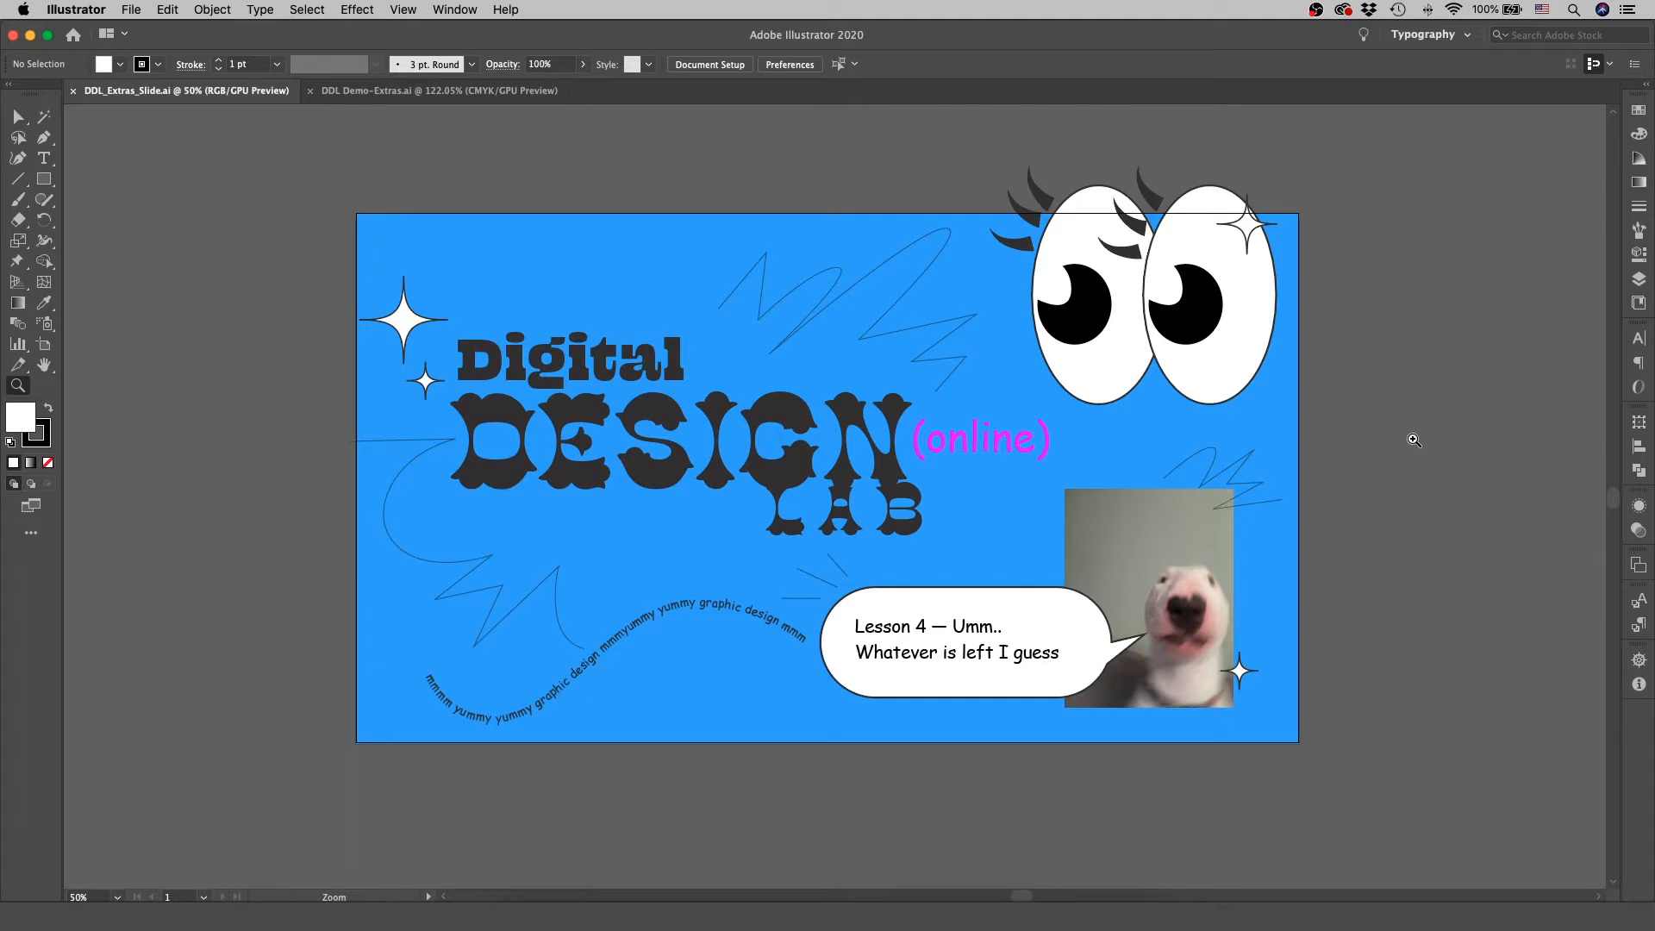
Switch to the DDL Demo-Extras.ai document, and bring up its file in the _demo folder in Finder
{"action": "left_click", "coordinate": [429, 92]}
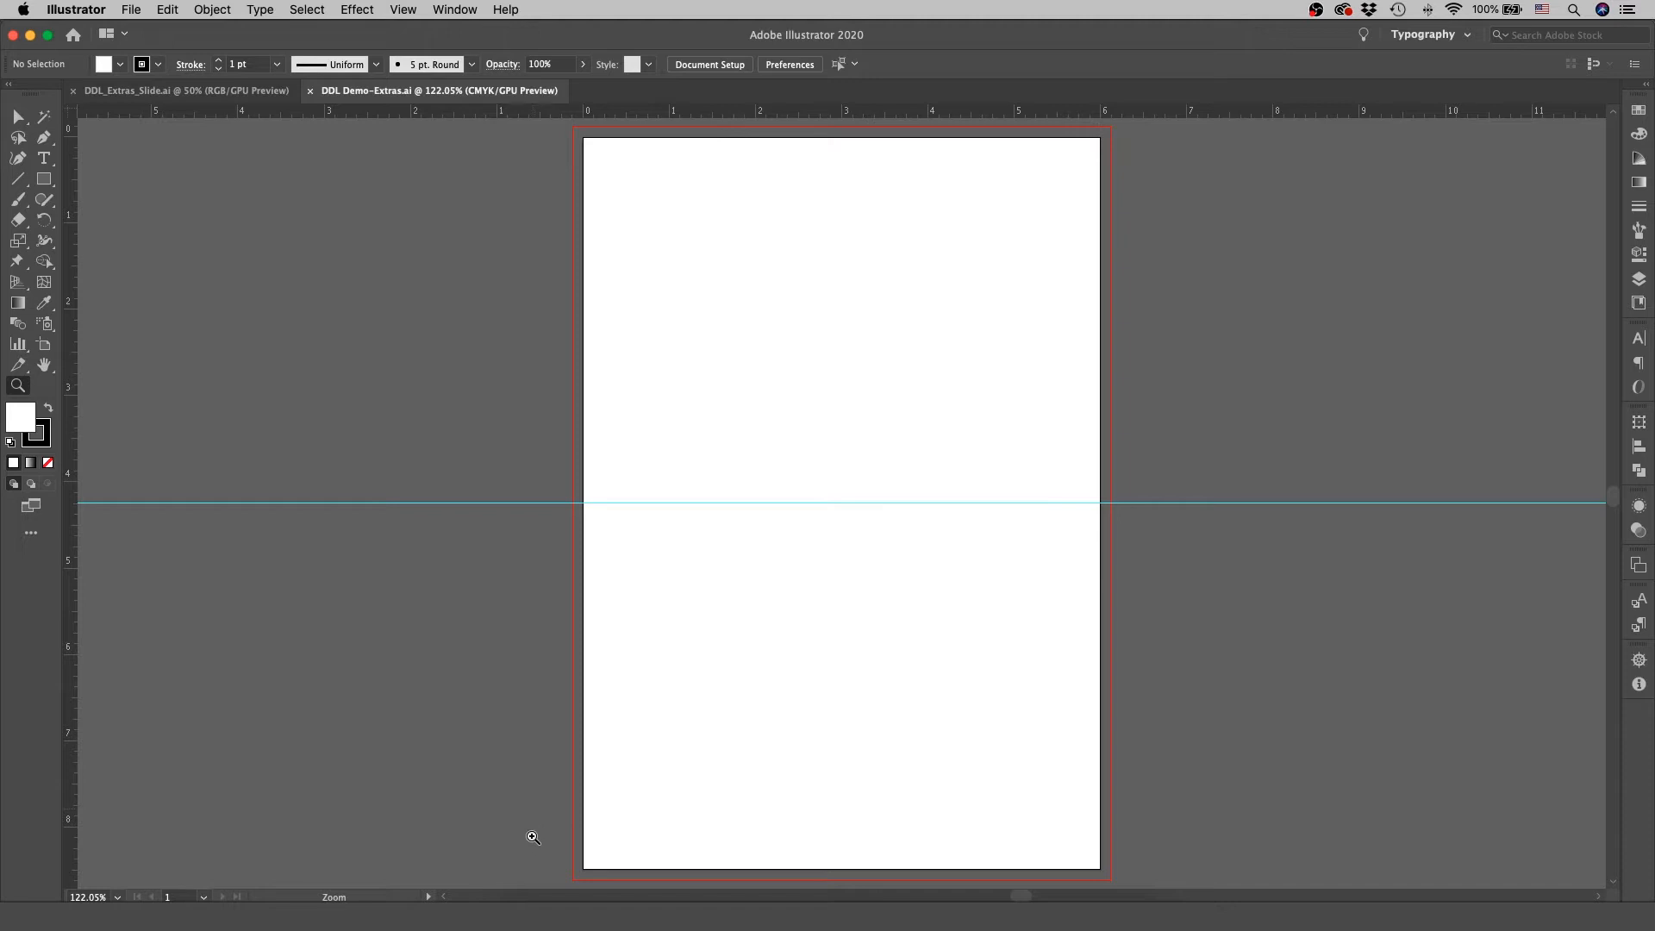
{"action": "left_click", "coordinate": [515, 915]}
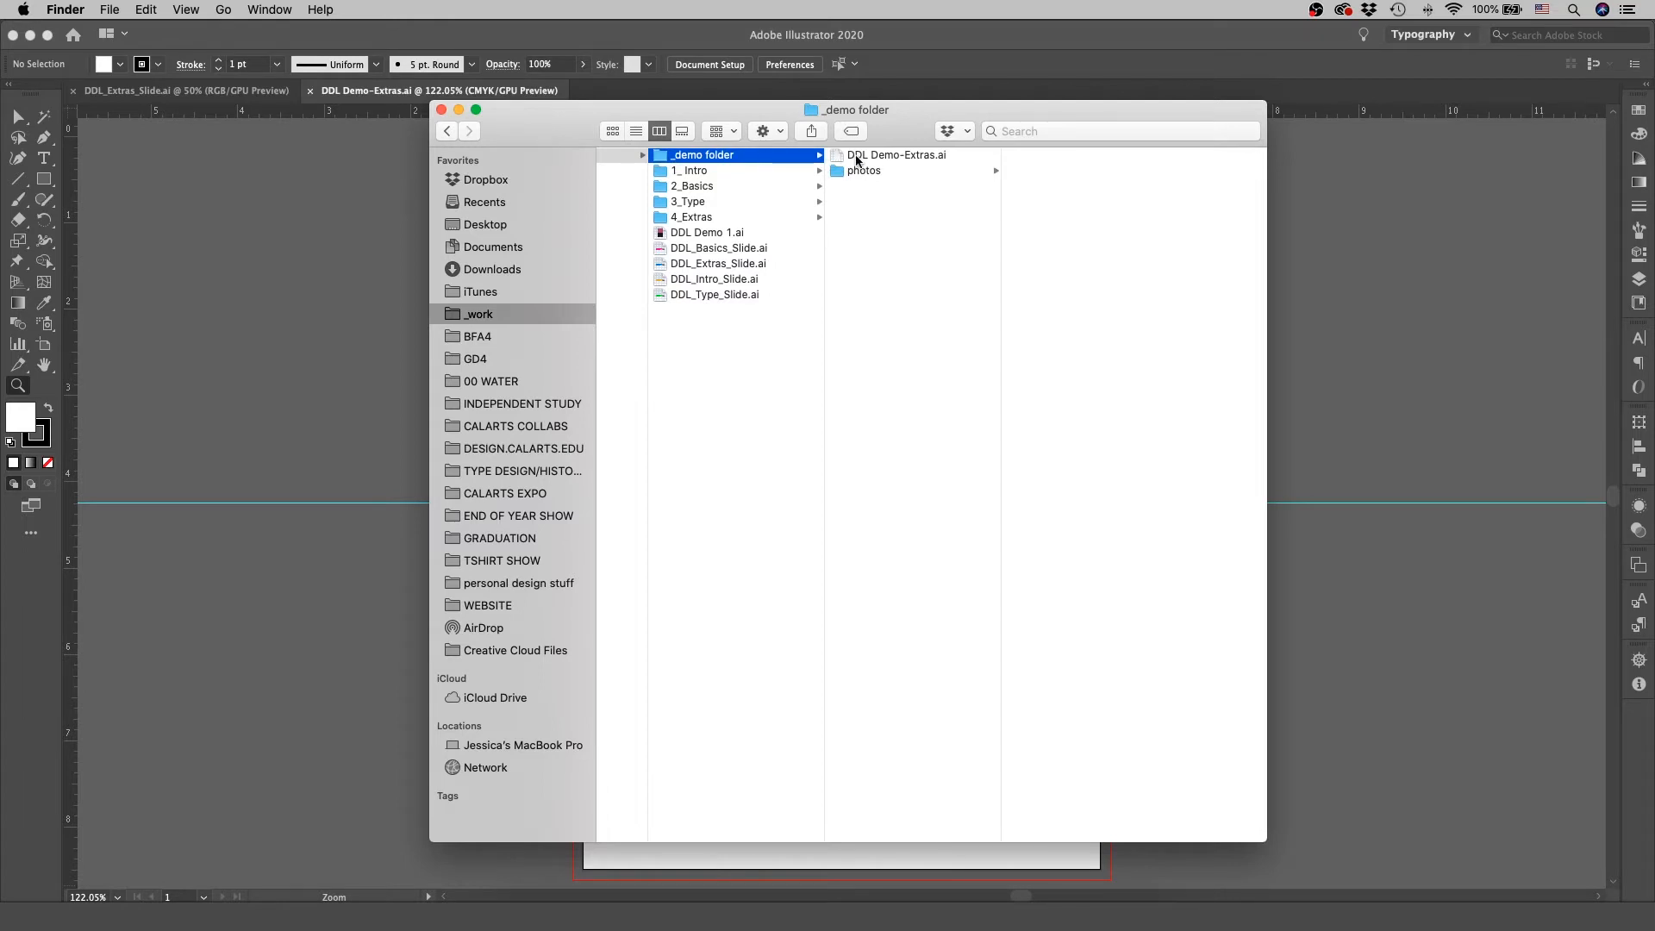
{"action": "left_click", "coordinate": [888, 157]}
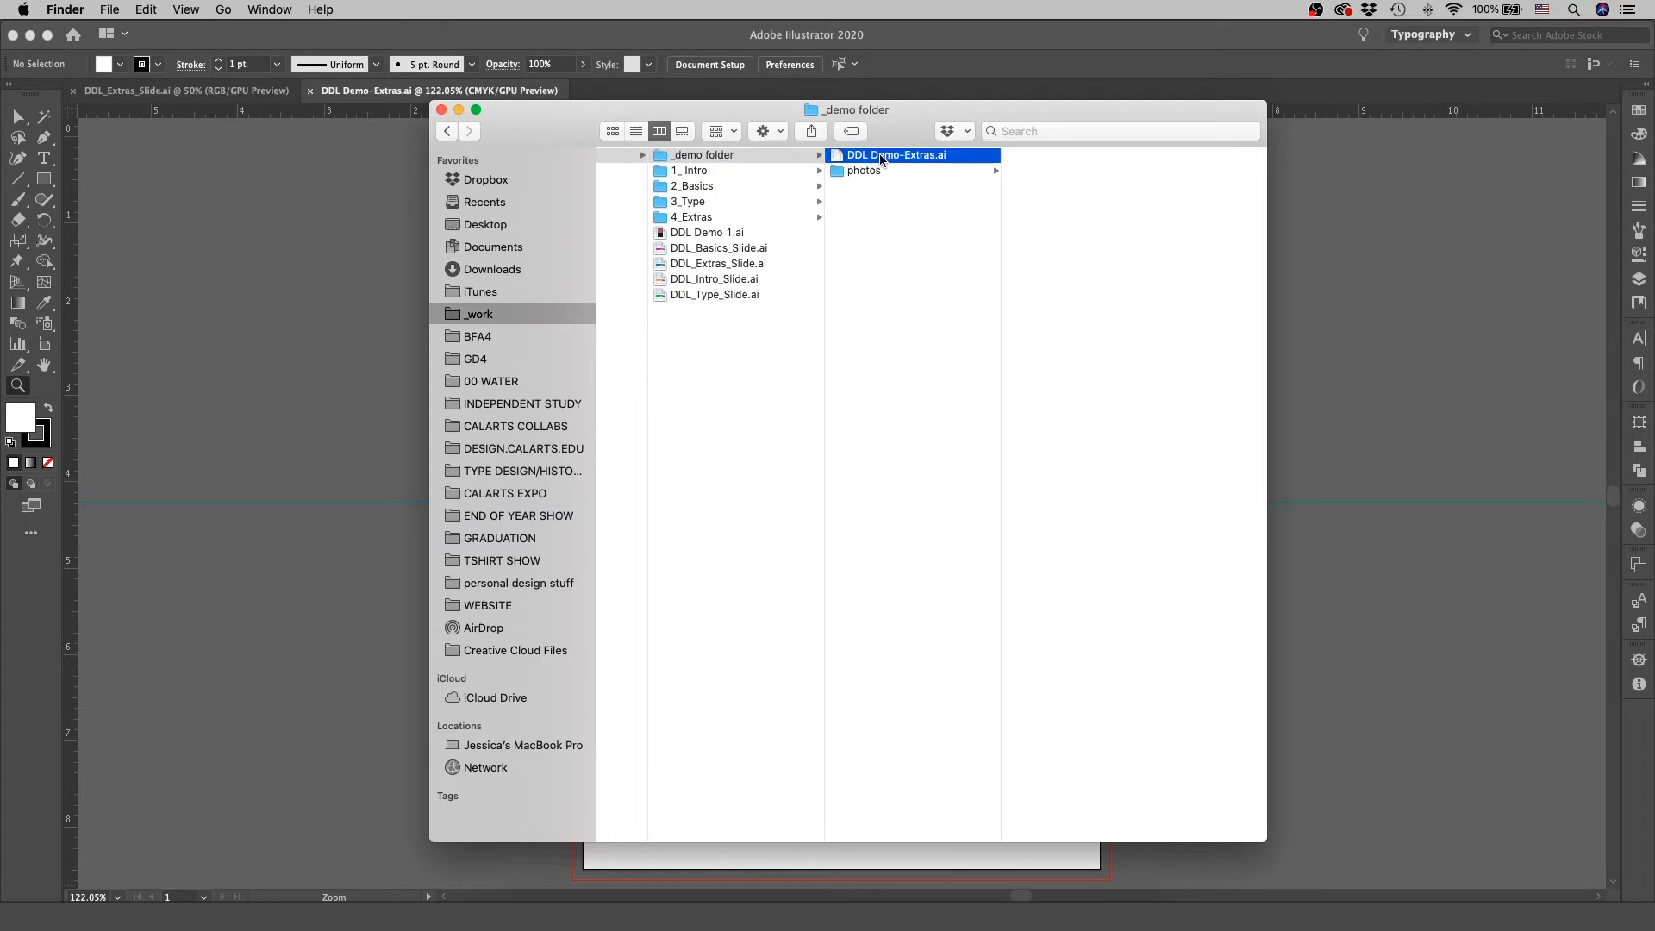
Open the photos folder and place the city skyline JPG from it into the DDL Demo-Extras.ai document
{"action": "left_click", "coordinate": [947, 173]}
{"action": "left_click", "coordinate": [1029, 214]}
{"action": "key", "text": "cmd+a"}
{"action": "left_click", "coordinate": [979, 264]}
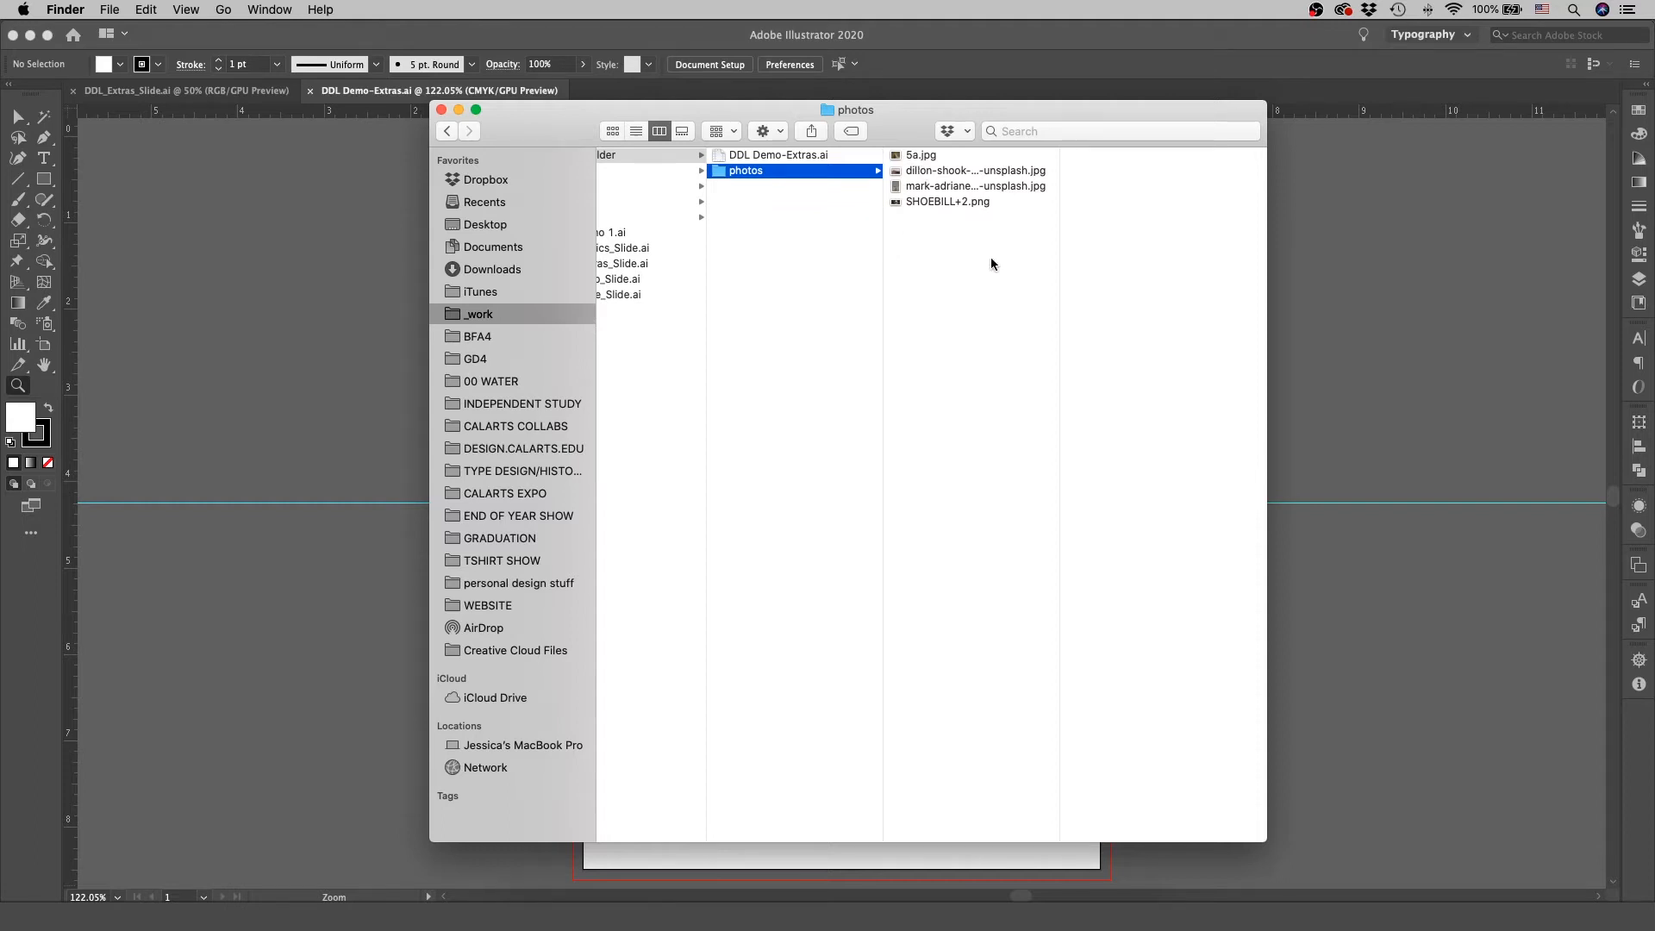
{"action": "left_click", "coordinate": [953, 171]}
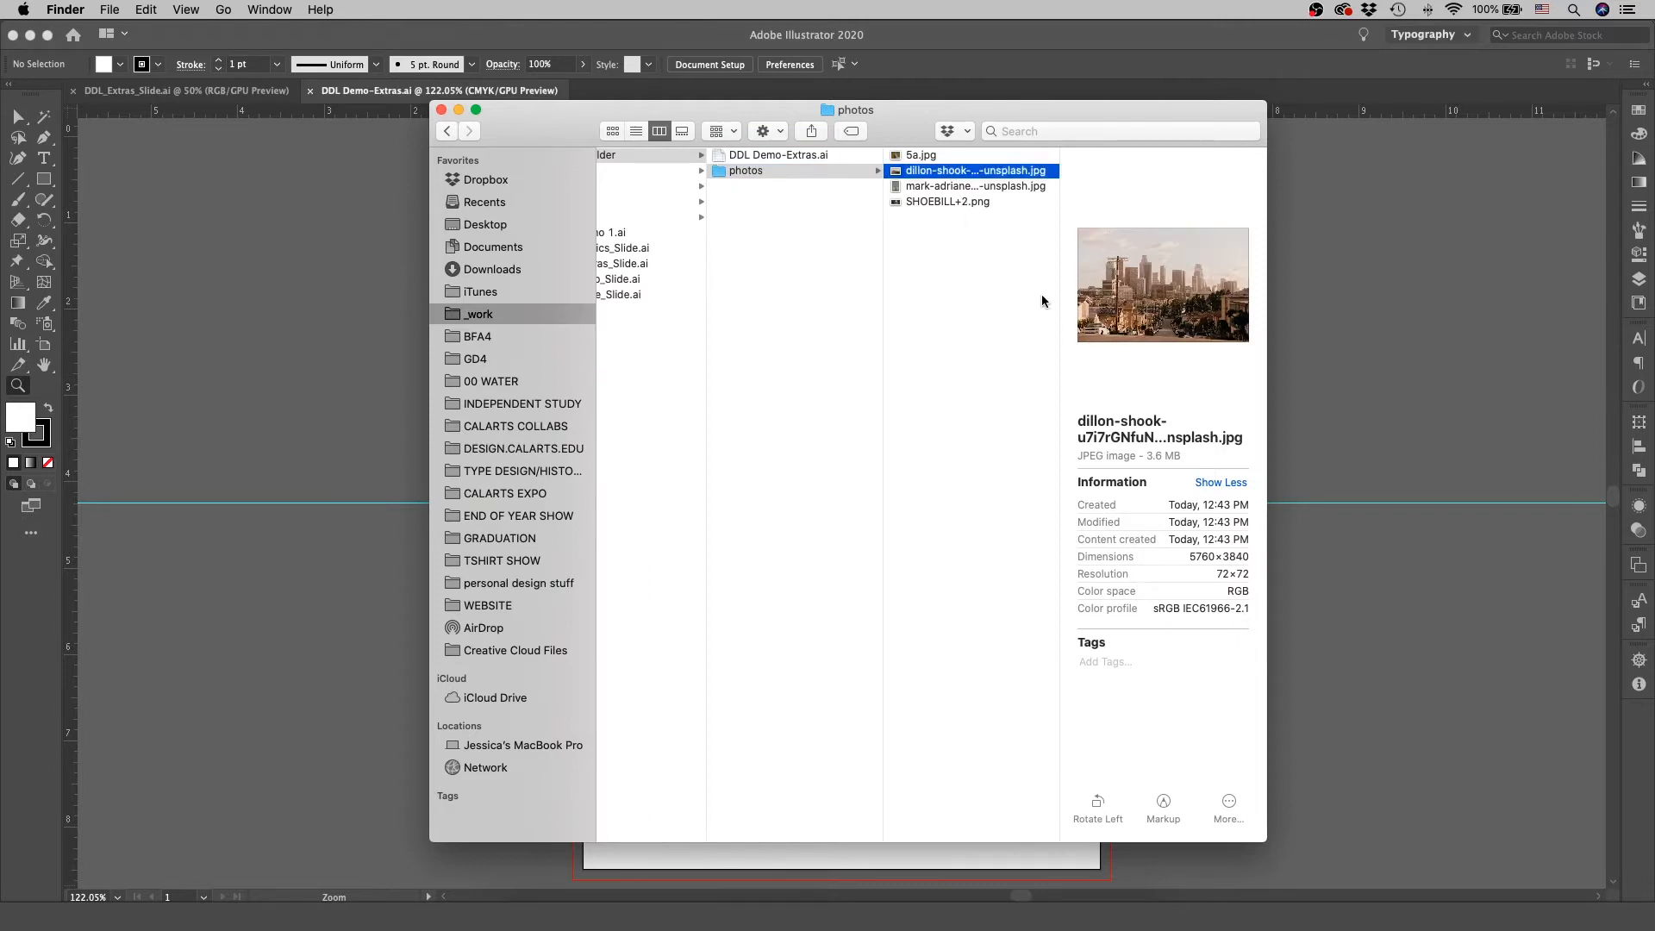
{"action": "left_click_drag", "start_coordinate": [981, 171], "coordinate": [1405, 395]}
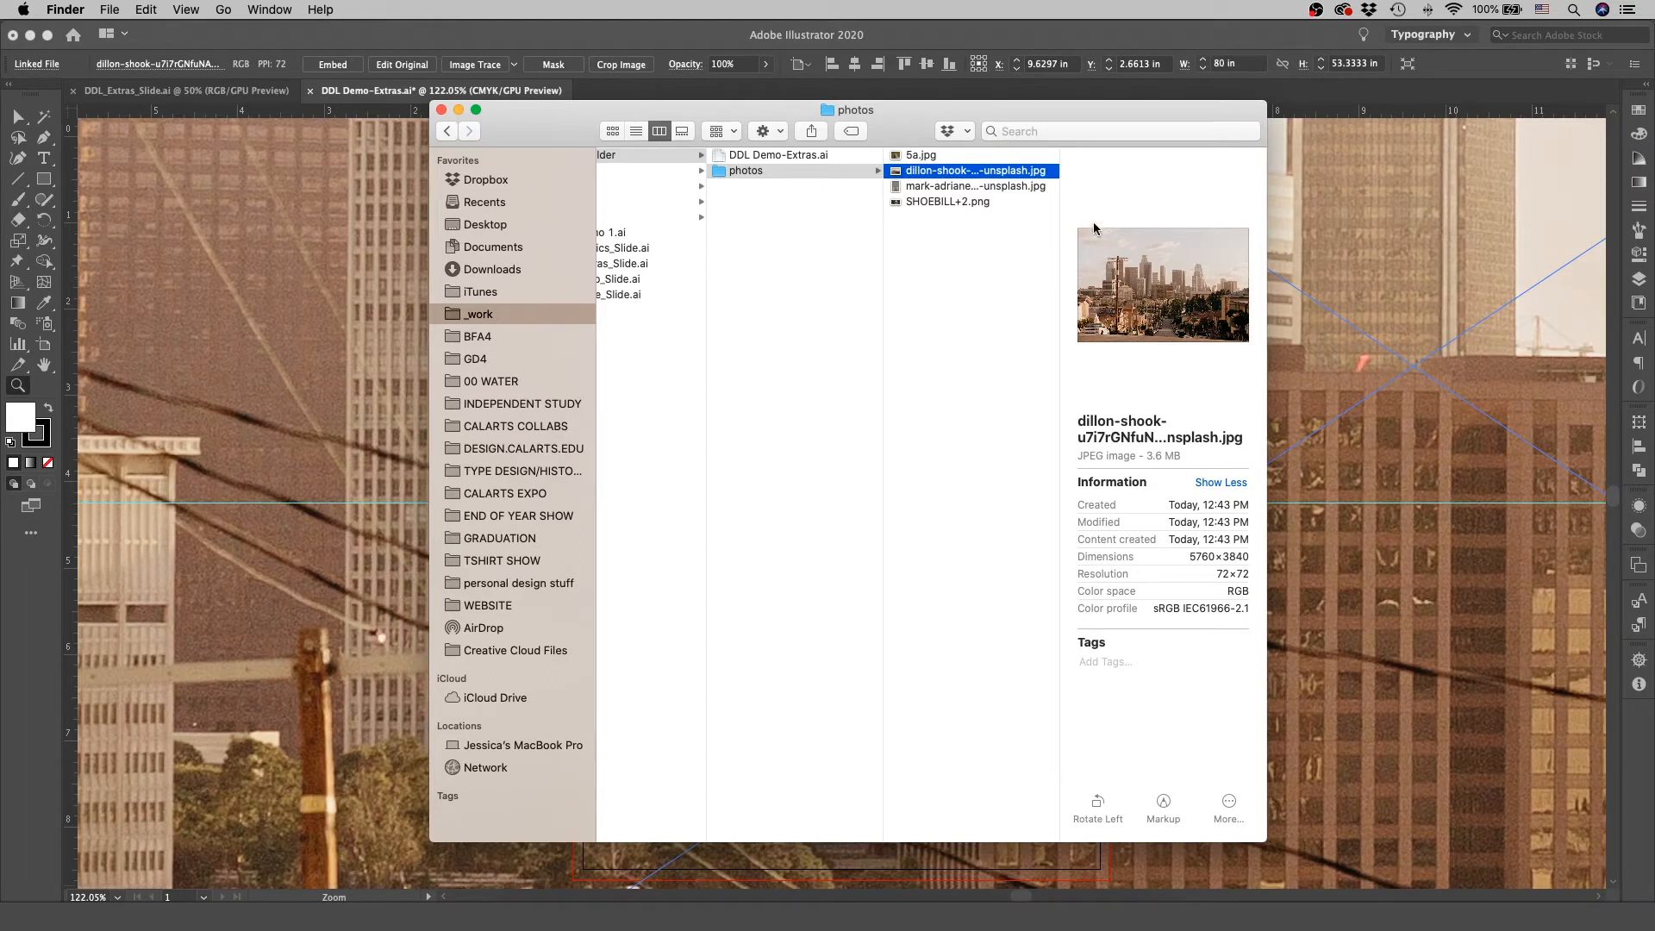
Open the same skyline JPG from Finder in Illustrator as its own separate document and view the whole photo
{"action": "left_click_drag", "start_coordinate": [929, 175], "coordinate": [655, 901]}
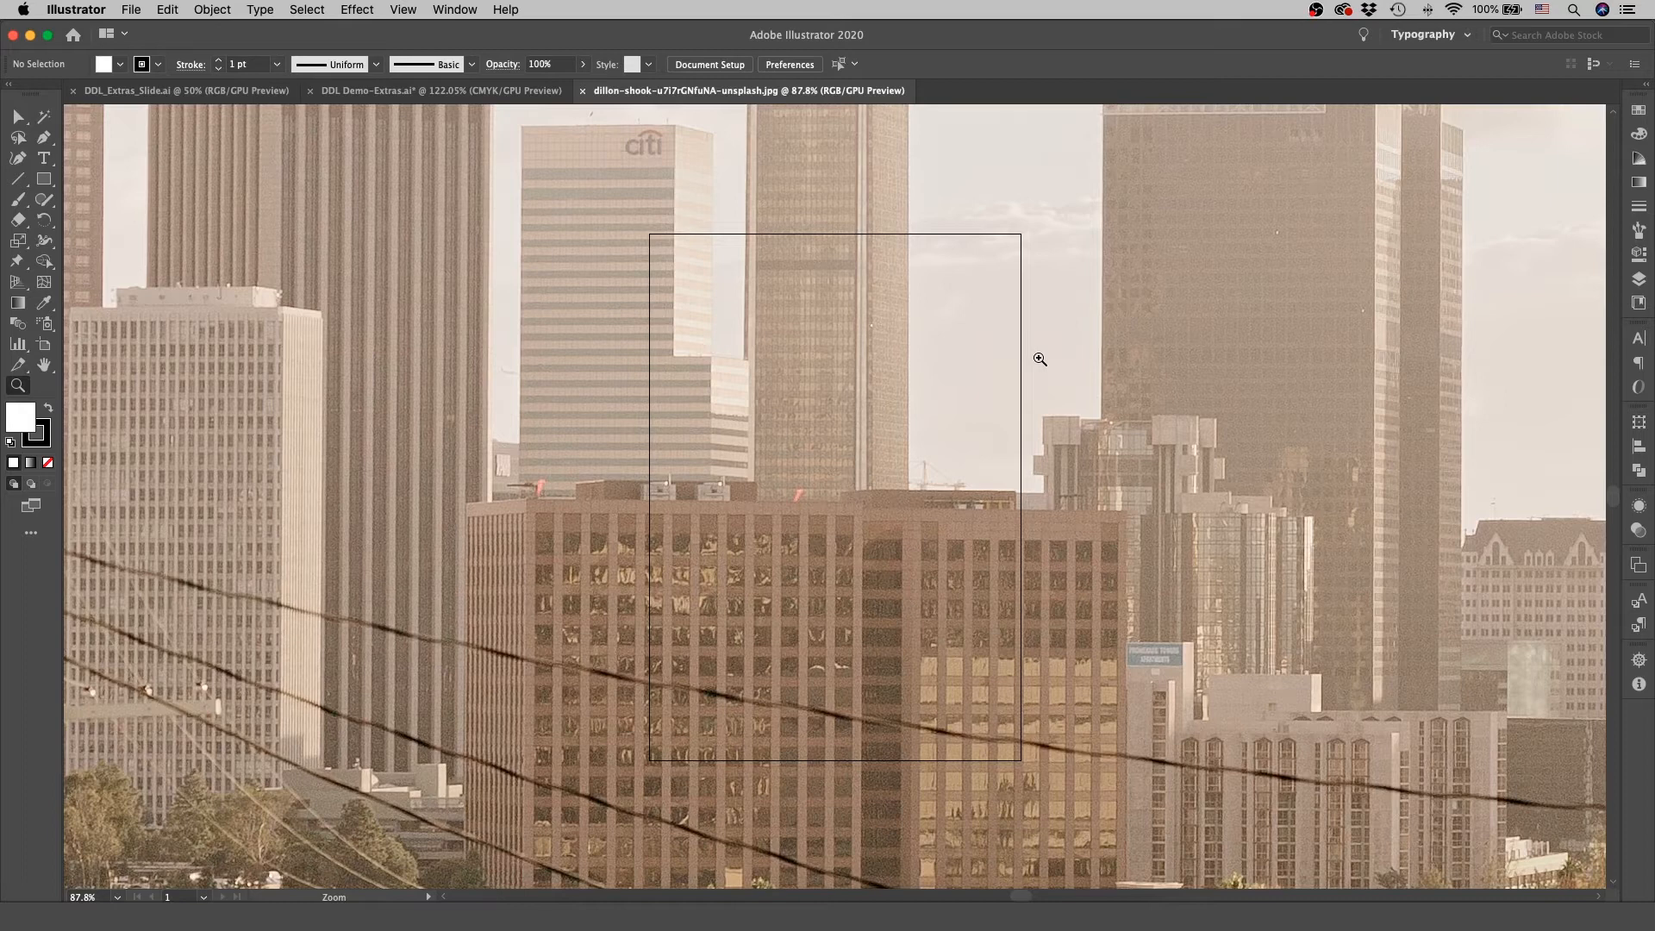
{"action": "left_click_drag", "start_coordinate": [1040, 358], "coordinate": [778, 402]}
{"action": "scroll", "coordinate": [1257, 375], "scroll_direction": "down", "scroll_amount": 2}
{"action": "scroll", "coordinate": [1257, 375], "scroll_direction": "right", "scroll_amount": 5}
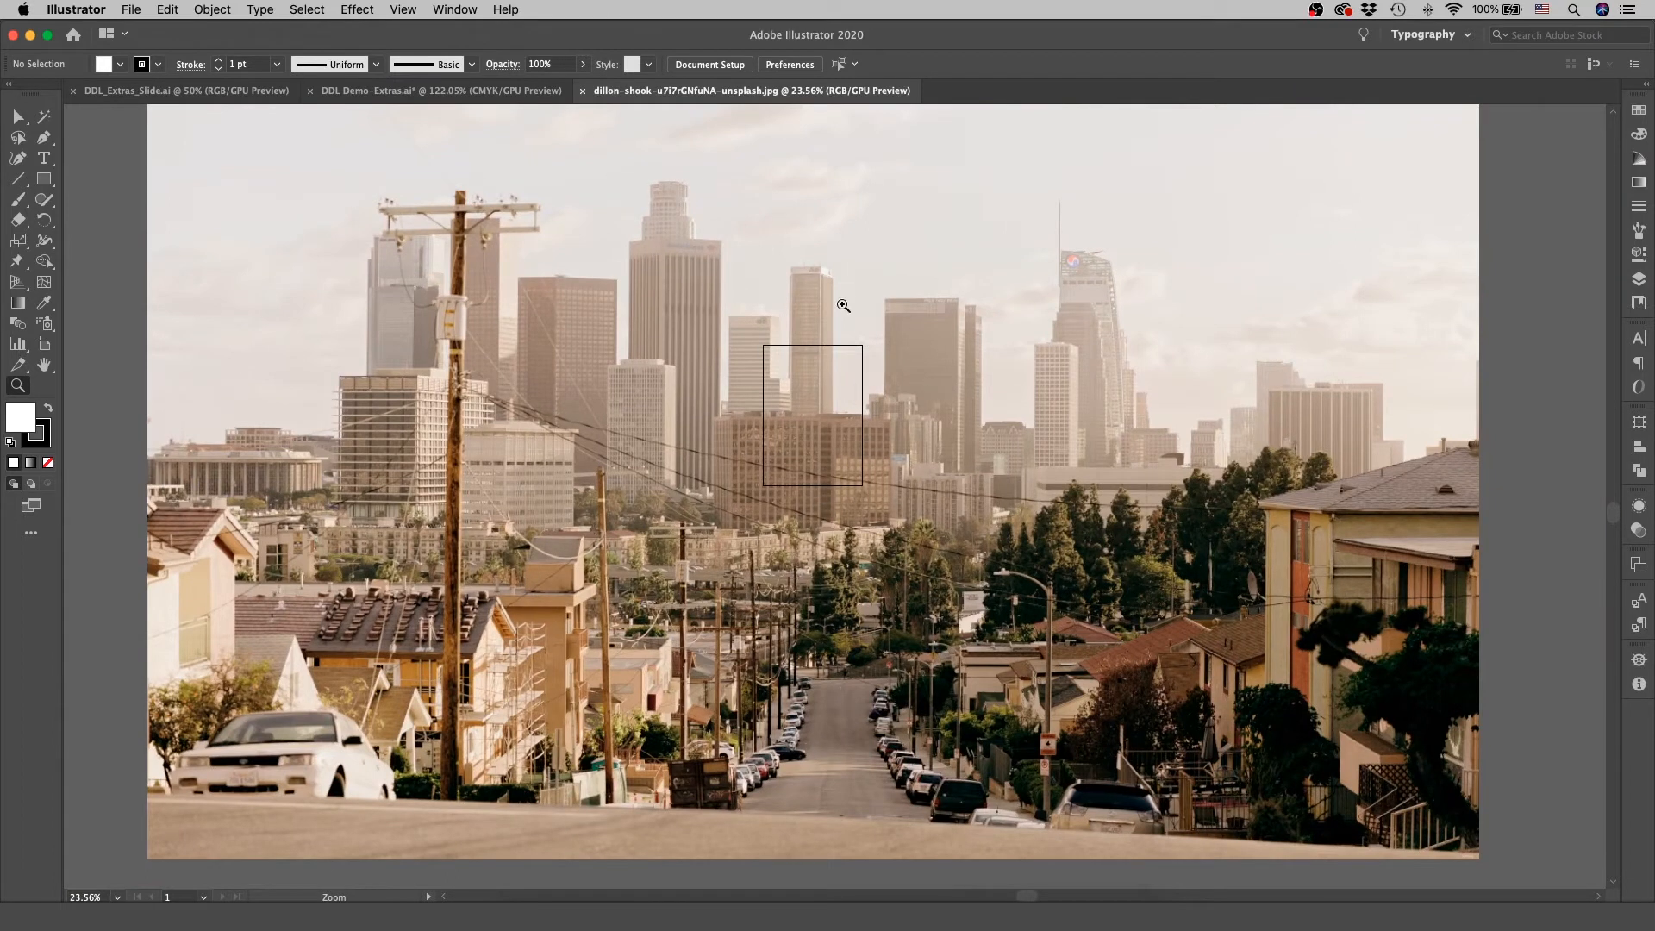
Return to DDL Demo-Extras.ai, scale the placed photo proportionally to about 8.25 in wide, and center it horizontally on the artboard
{"action": "left_click", "coordinate": [380, 97]}
{"action": "scroll", "coordinate": [717, 438], "scroll_direction": "down", "scroll_amount": 5}
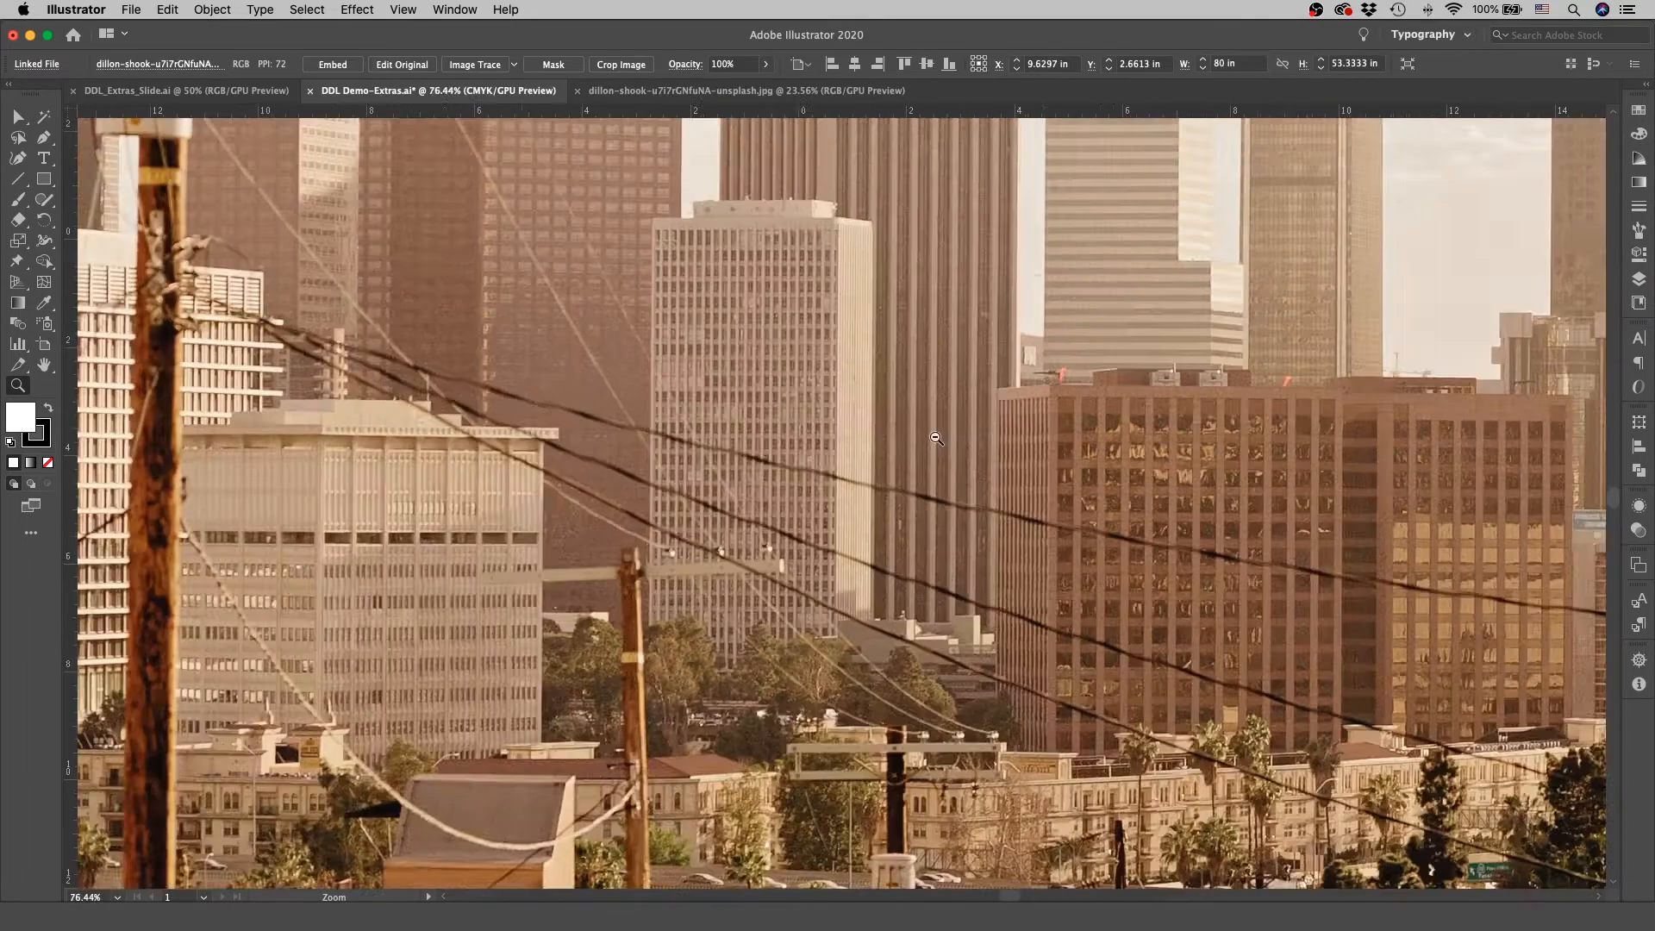
{"action": "scroll", "coordinate": [717, 439], "scroll_direction": "down", "scroll_amount": 5}
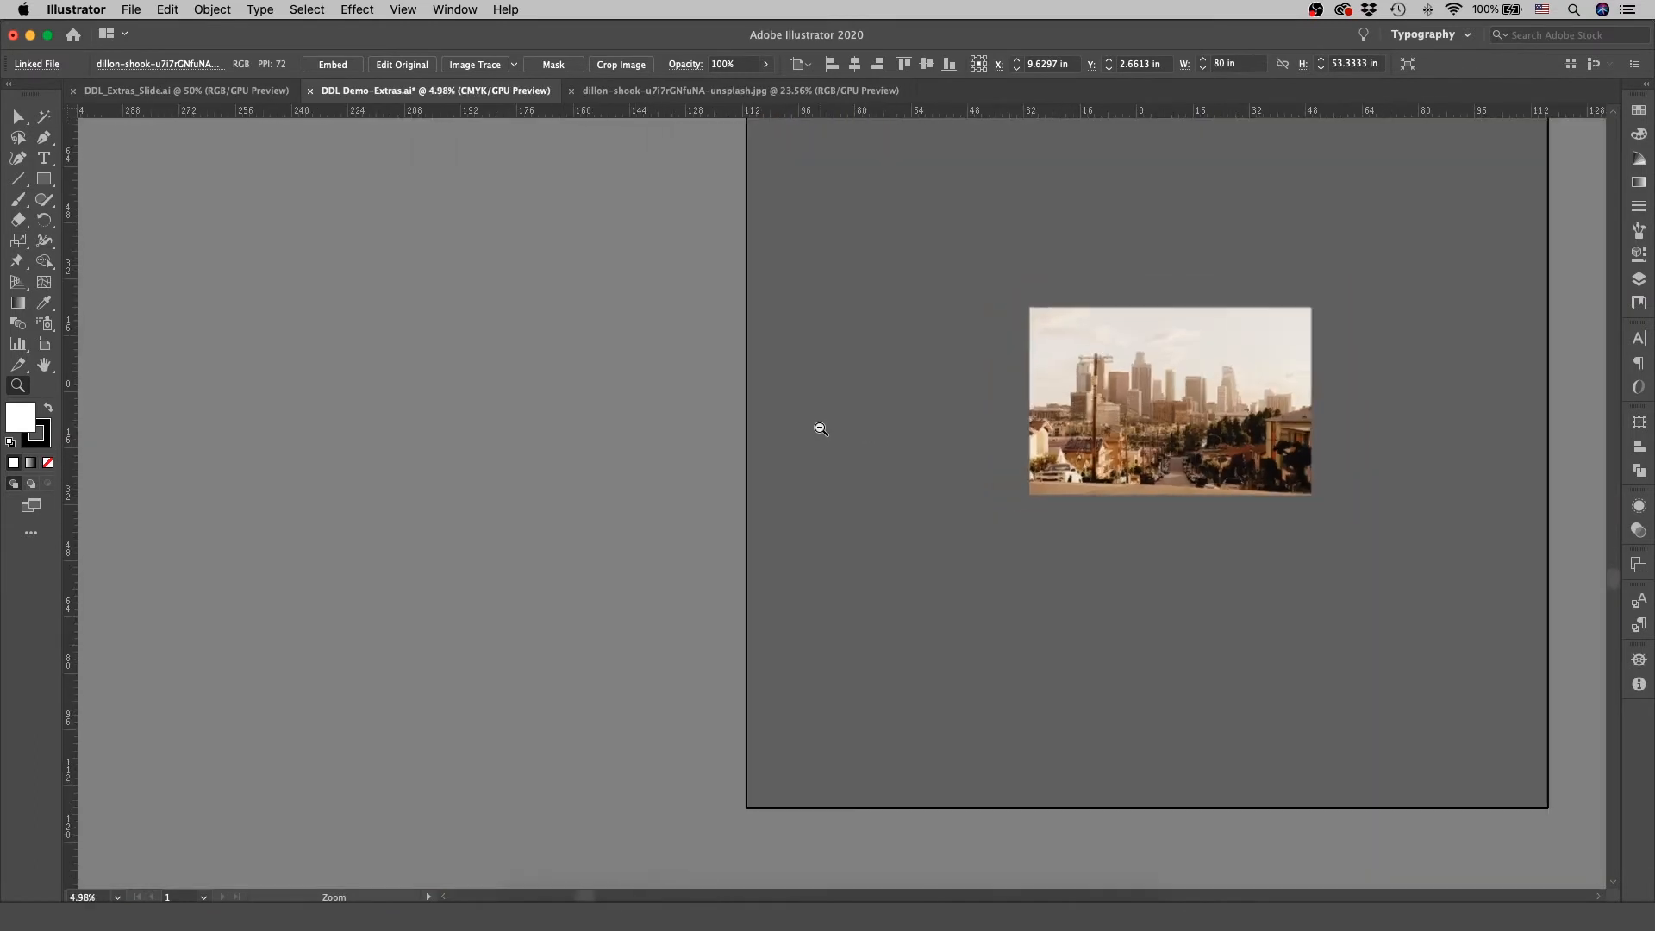
{"action": "scroll", "coordinate": [1405, 379], "scroll_direction": "up", "scroll_amount": 3}
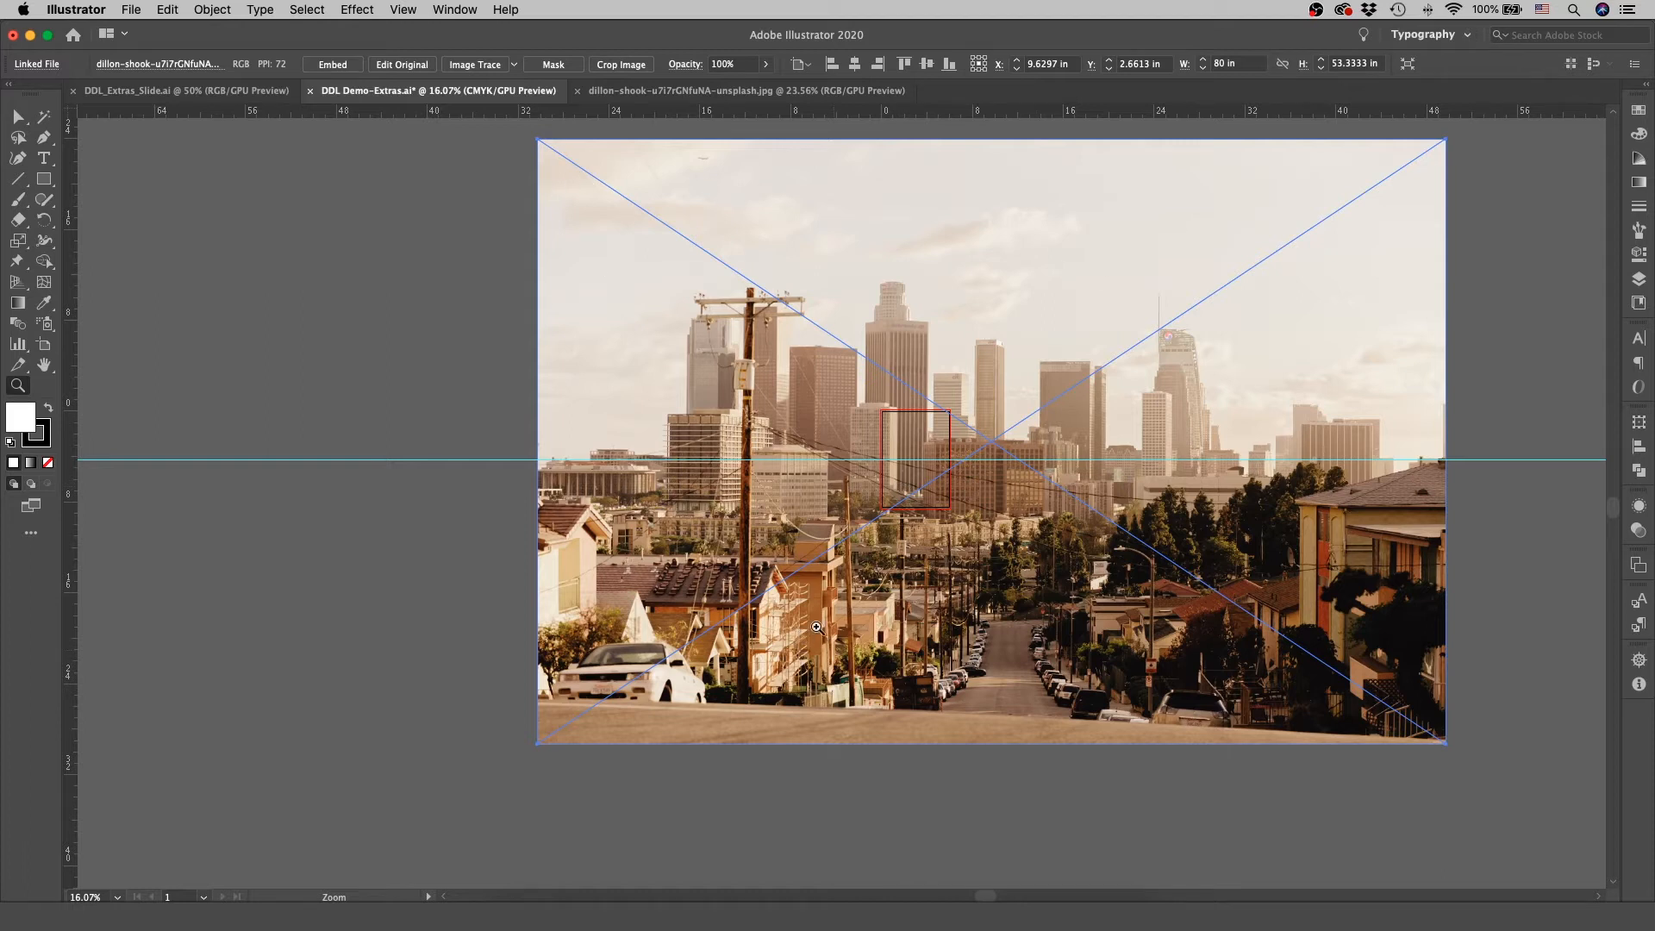
{"action": "key", "text": "v"}
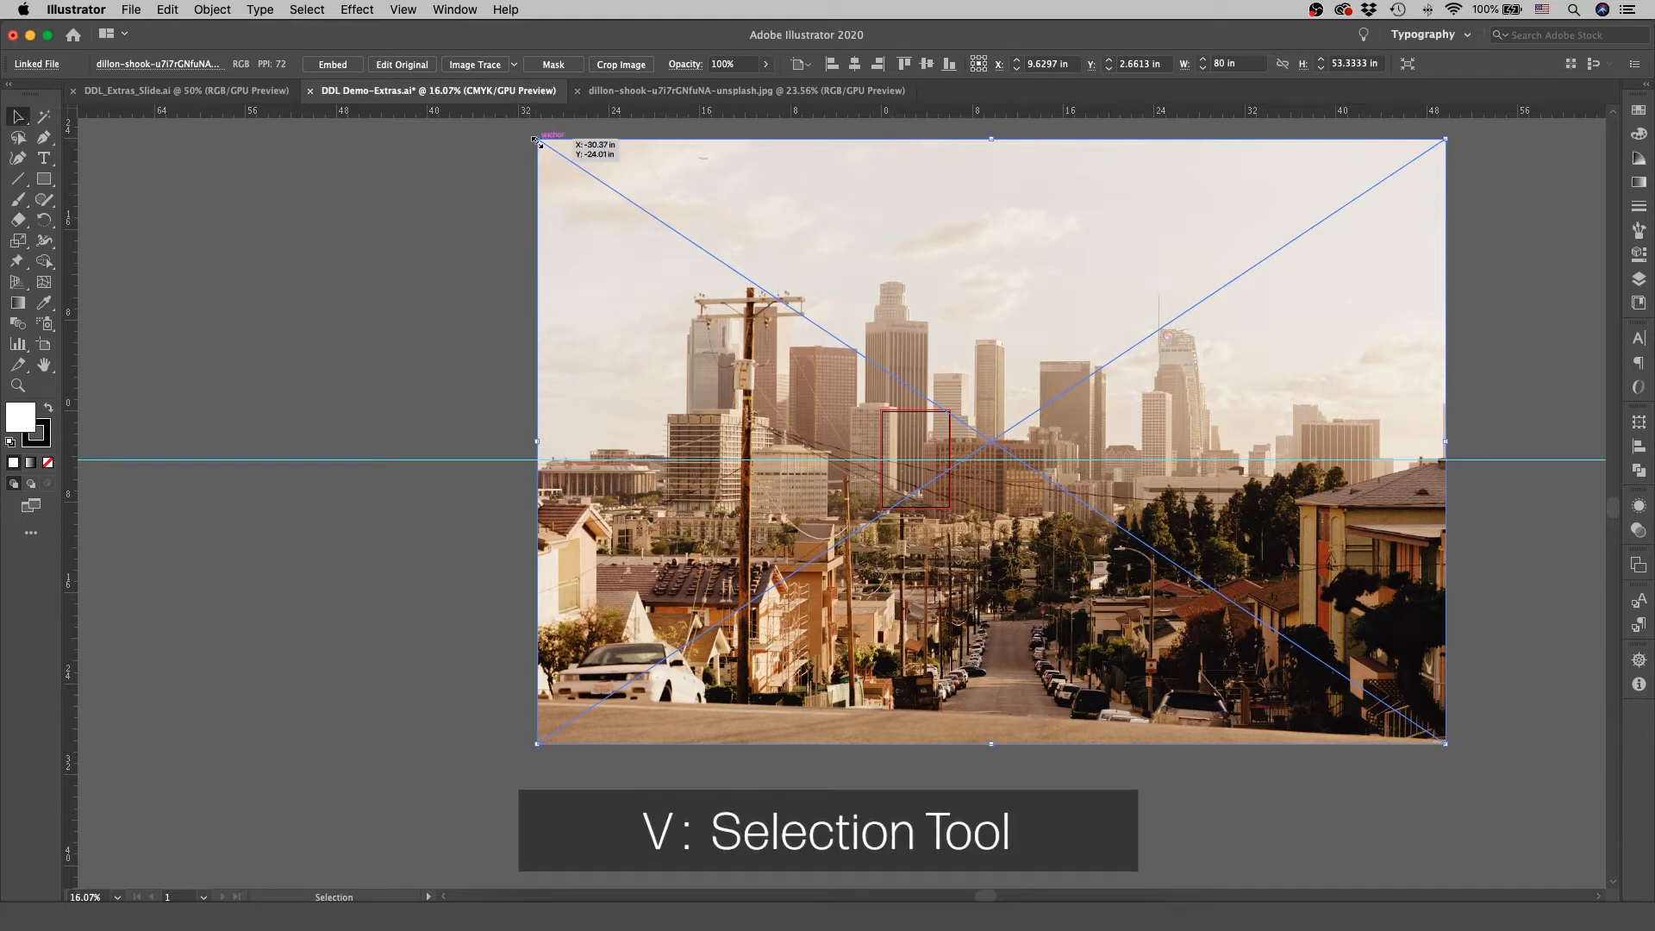
{"action": "left_click_drag", "start_coordinate": [535, 140], "coordinate": [1375, 480]}
{"action": "key", "text": "z"}
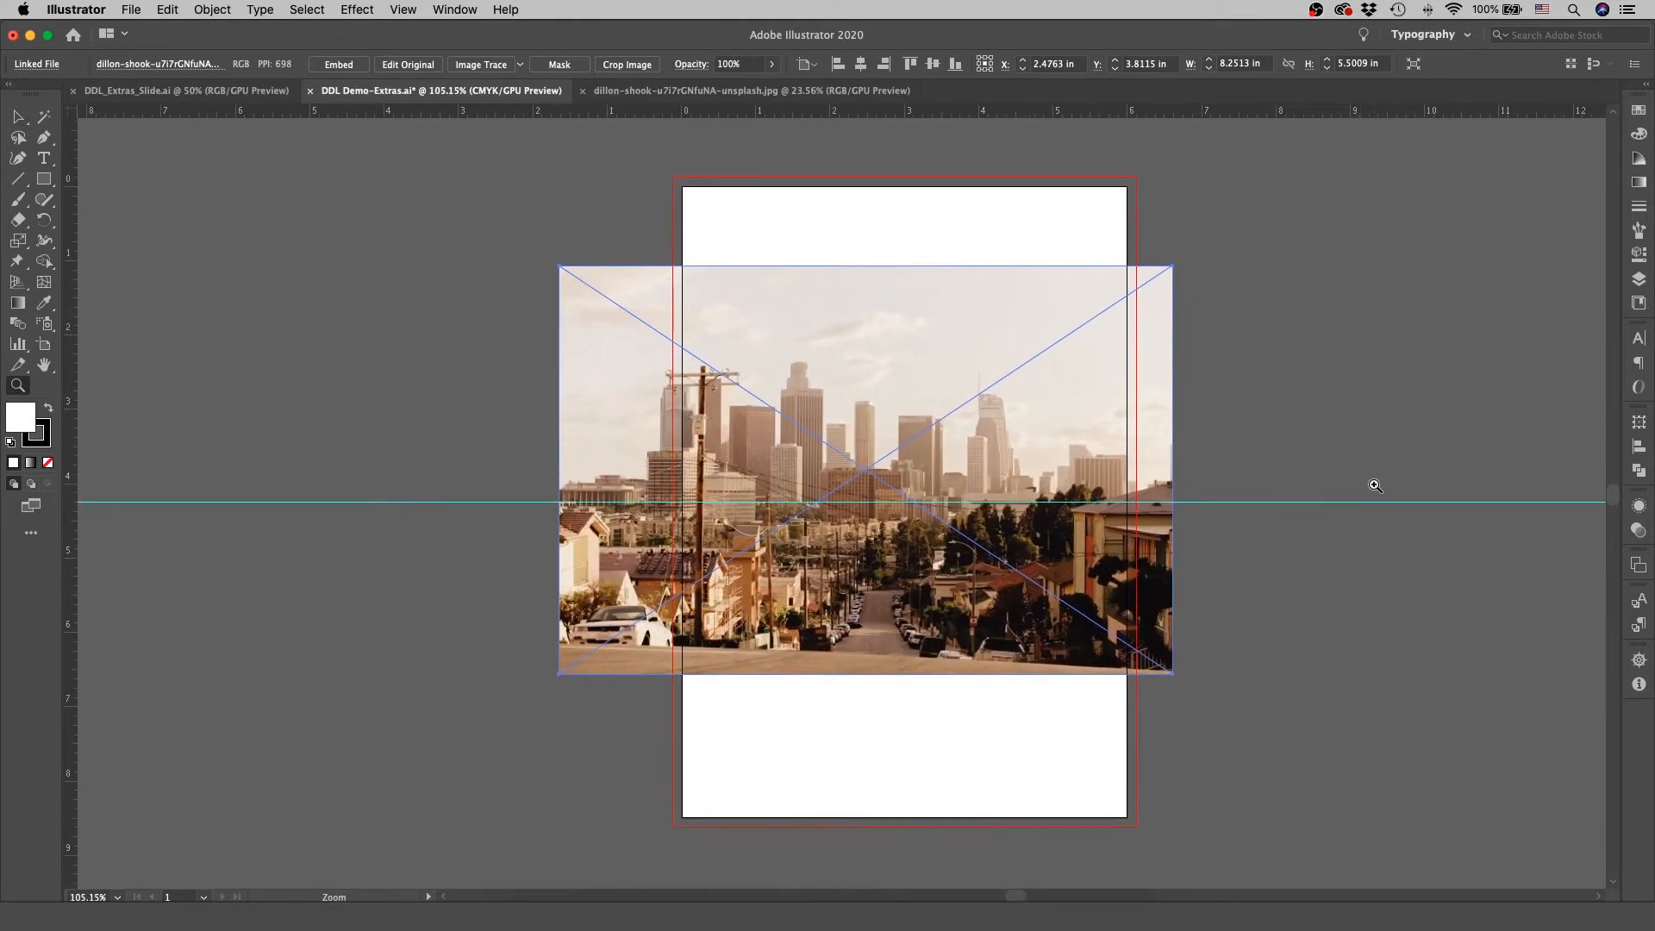
{"action": "key", "text": "v"}
{"action": "left_click_drag", "start_coordinate": [1007, 450], "coordinate": [1044, 428]}
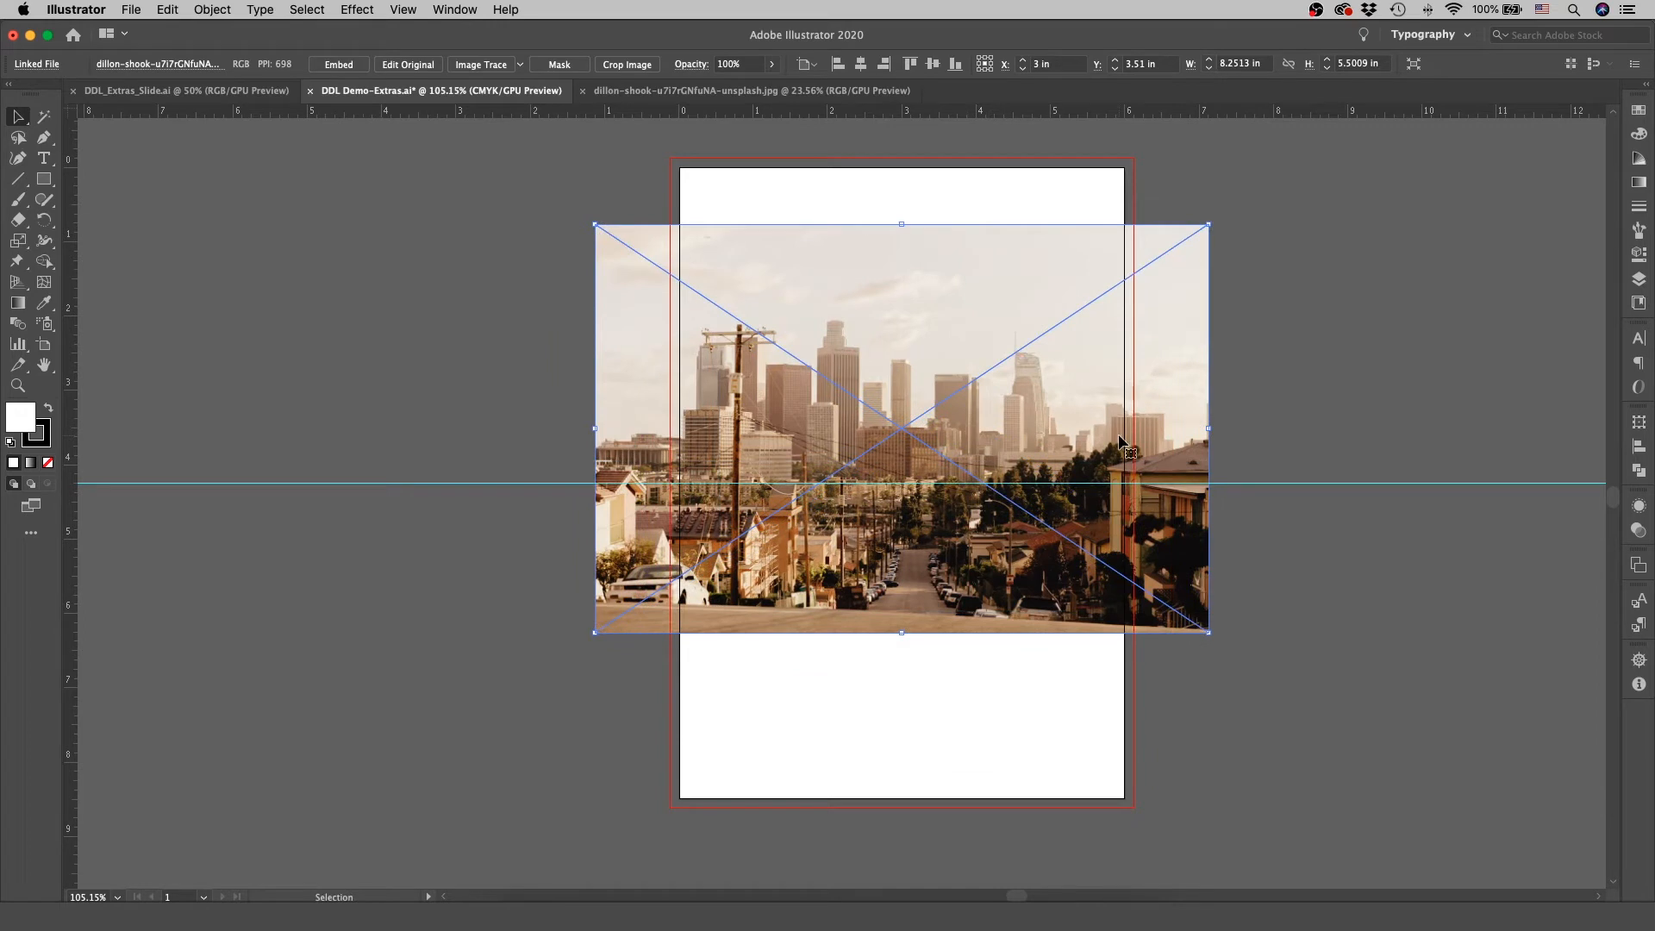
Try to squash the photo's width non-proportionally from its side, and undo the distortion
{"action": "left_click_drag", "start_coordinate": [1209, 429], "coordinate": [982, 431]}
{"action": "key", "text": "super+z"}
Move the photo up so its bottom edge sits just above the horizontal guide, keeping it centered
{"action": "left_click_drag", "start_coordinate": [1078, 586], "coordinate": [1070, 426]}
{"action": "scroll", "coordinate": [1069, 426], "scroll_direction": "up", "scroll_amount": 3}
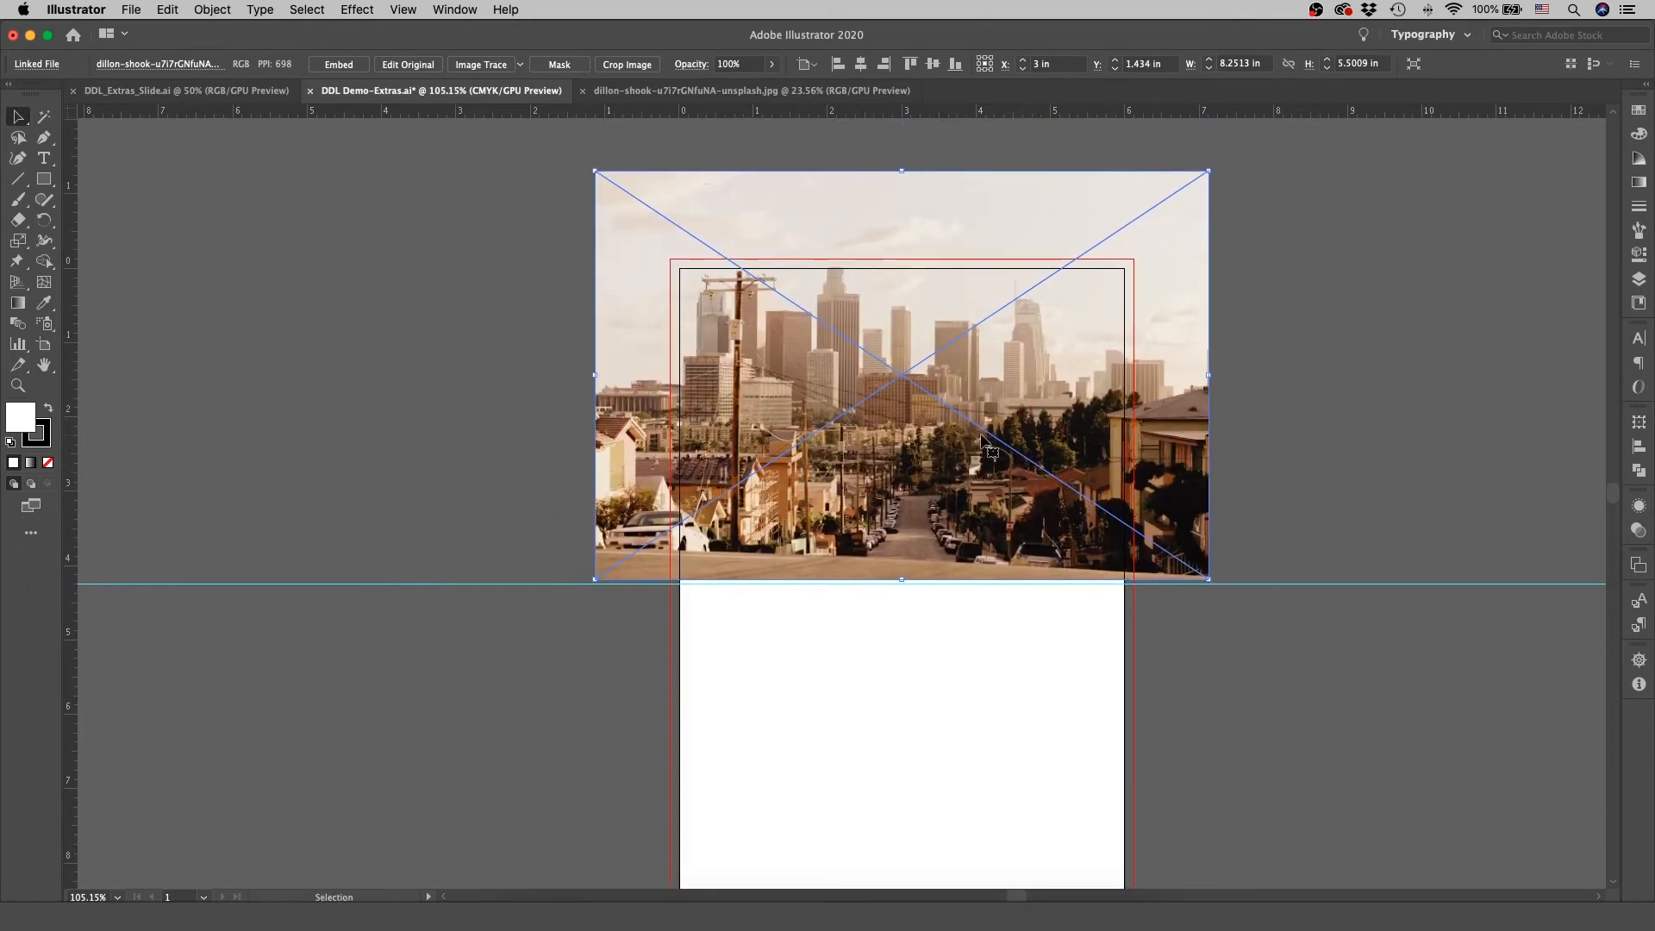
Crop the photo with Crop Image to the bleed's left, top and right edges, about 6.25 by 4.3 in
{"action": "key", "text": "z"}
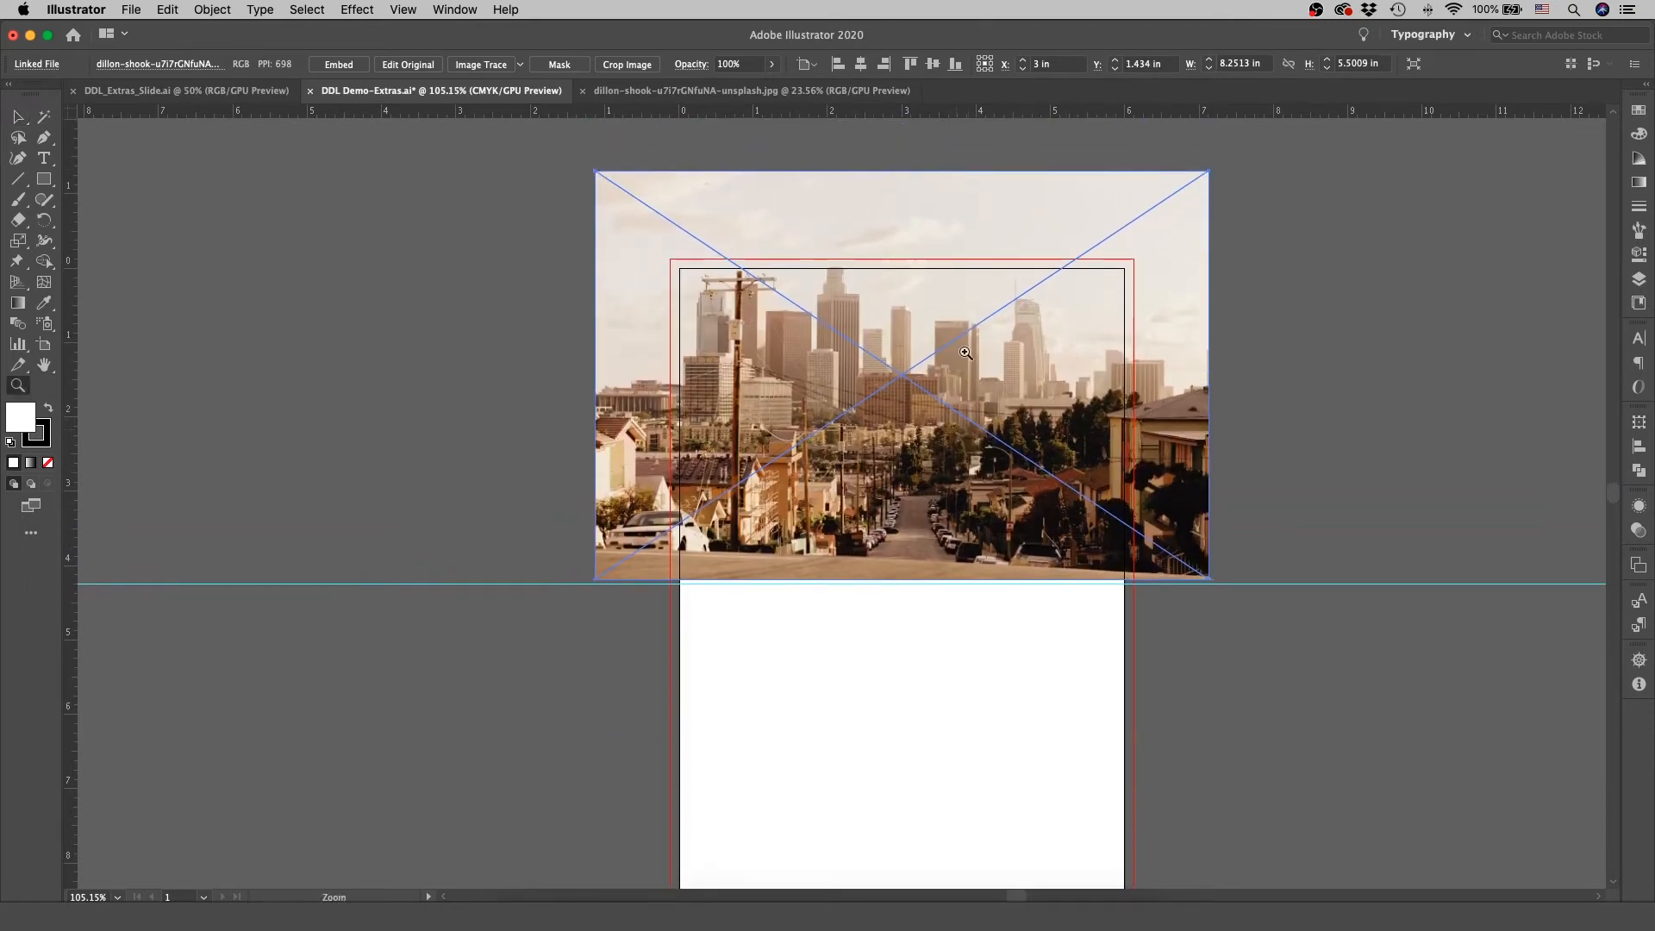
{"action": "left_click_drag", "start_coordinate": [980, 390], "coordinate": [1031, 362]}
{"action": "scroll", "coordinate": [1031, 362], "scroll_direction": "up", "scroll_amount": 2}
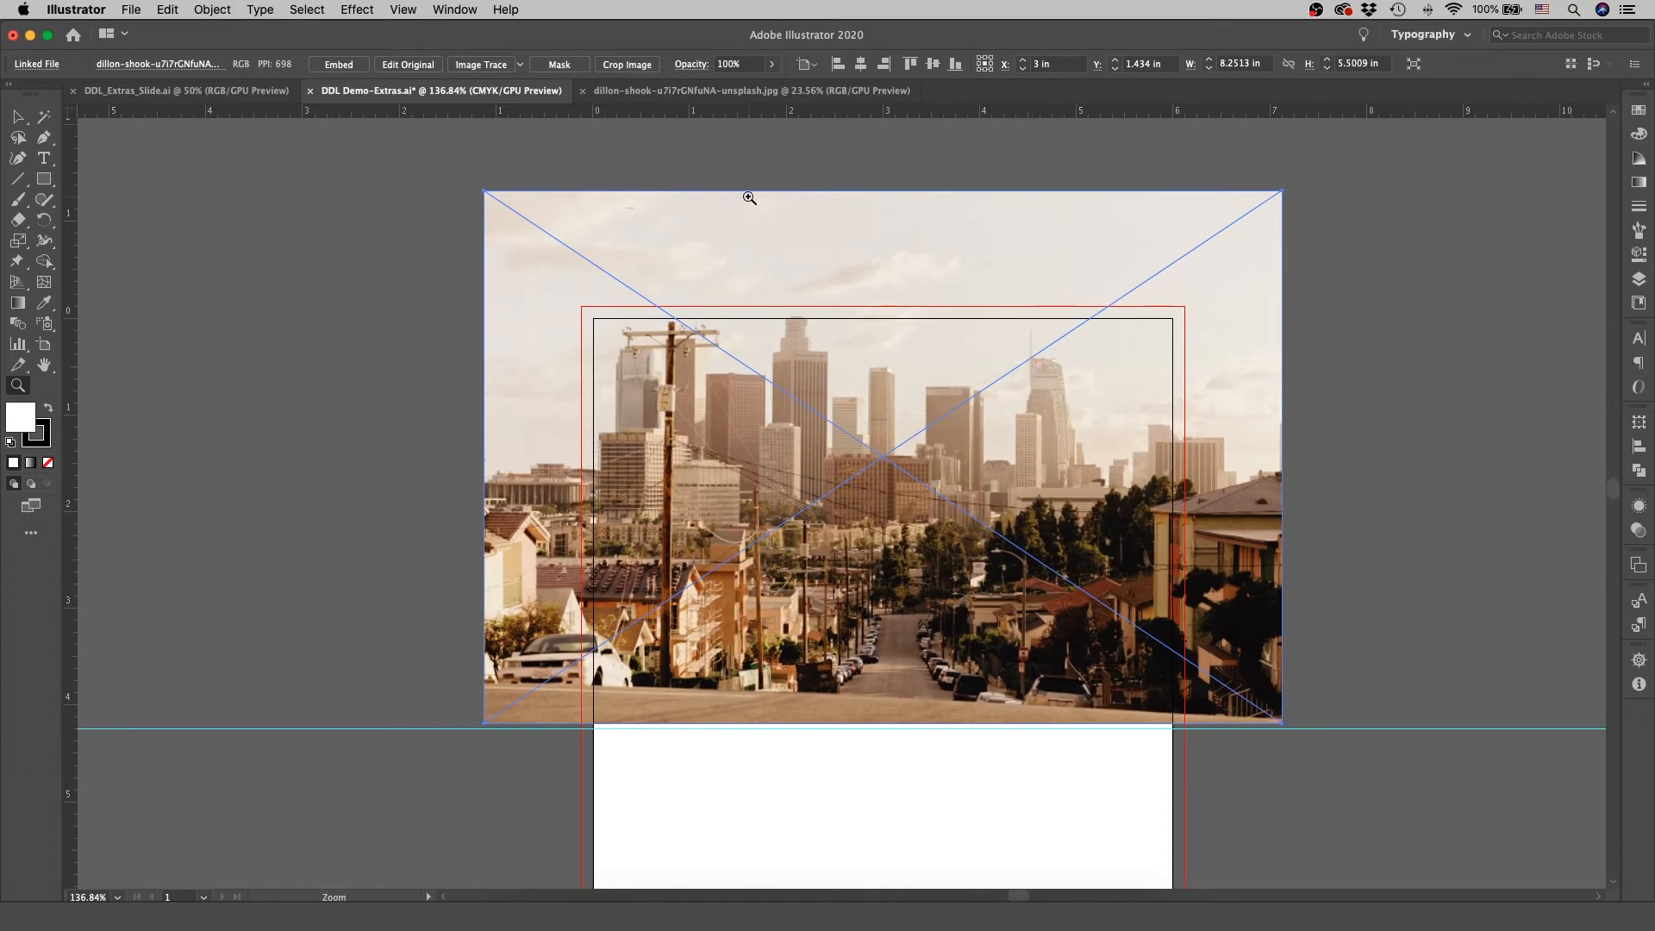
{"action": "left_click", "coordinate": [635, 70]}
{"action": "left_click", "coordinate": [635, 68]}
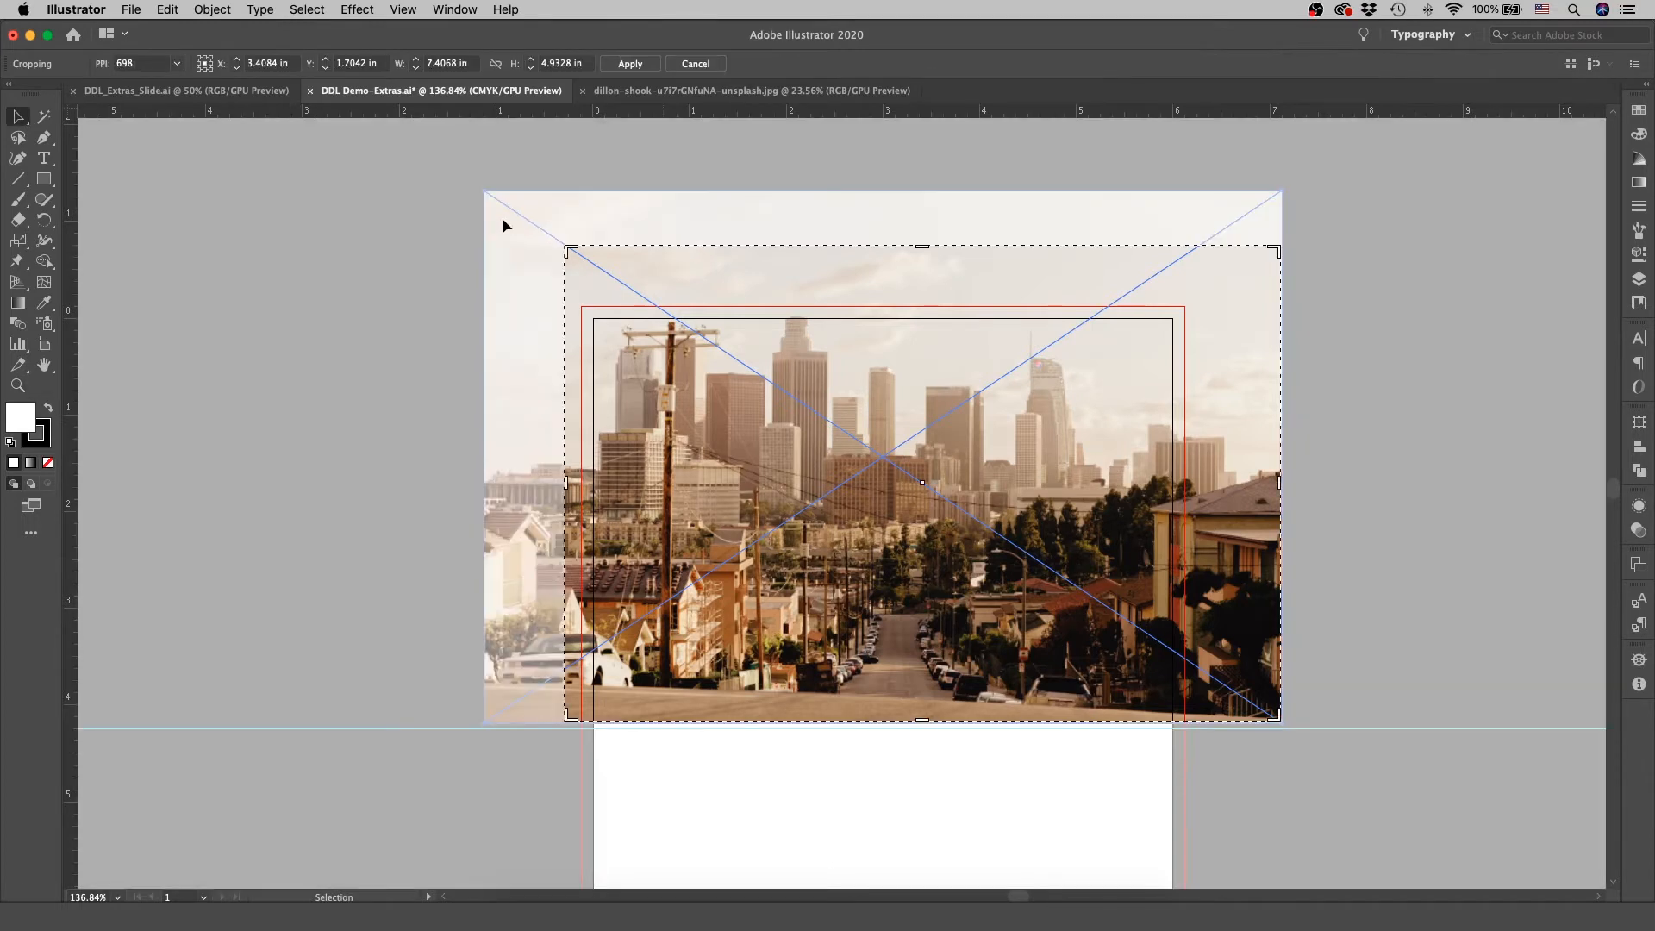
{"action": "left_click_drag", "start_coordinate": [571, 250], "coordinate": [585, 308]}
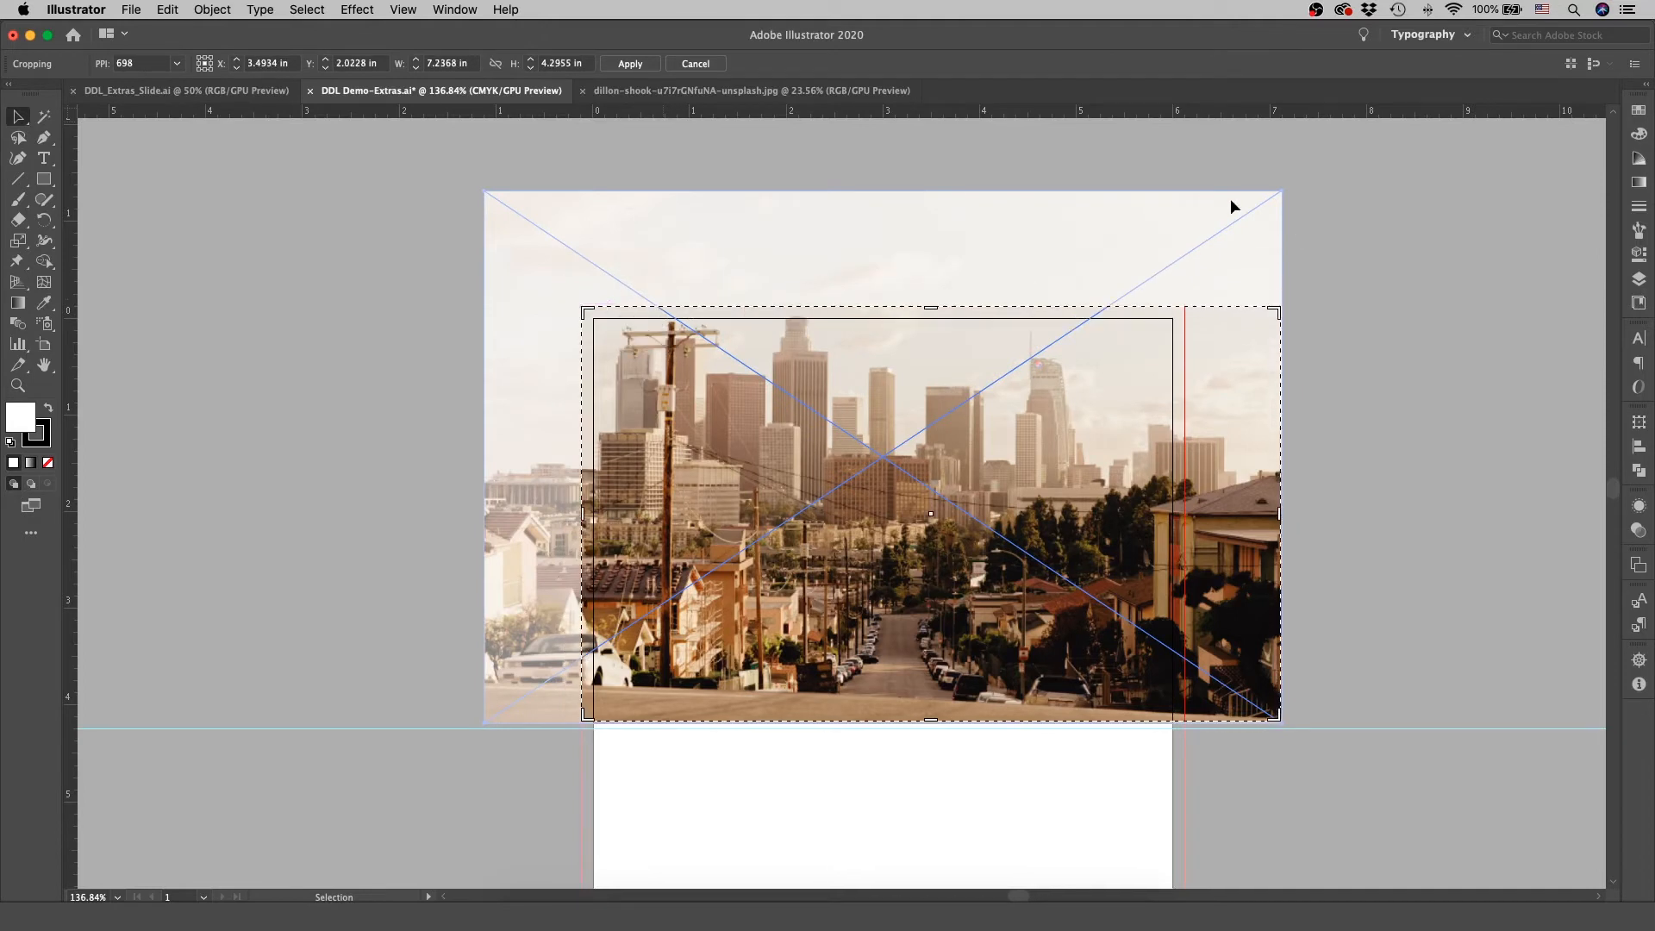
{"action": "left_click_drag", "start_coordinate": [1276, 312], "coordinate": [1183, 312]}
{"action": "left_click", "coordinate": [630, 64]}
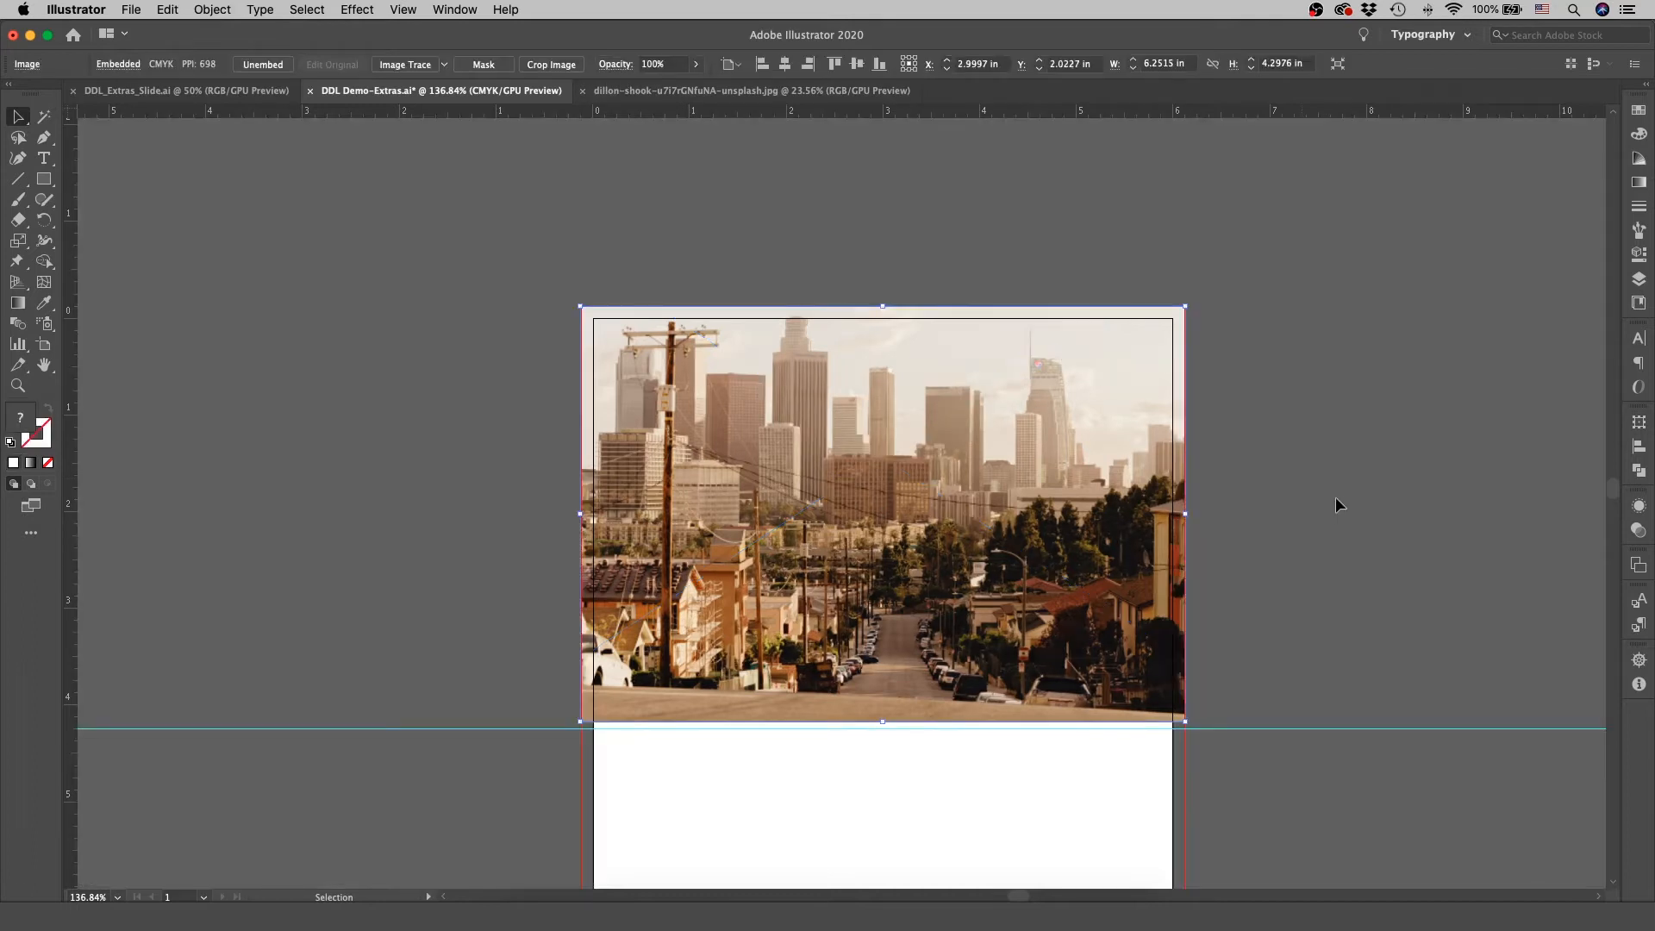
{"action": "left_click", "coordinate": [1374, 495]}
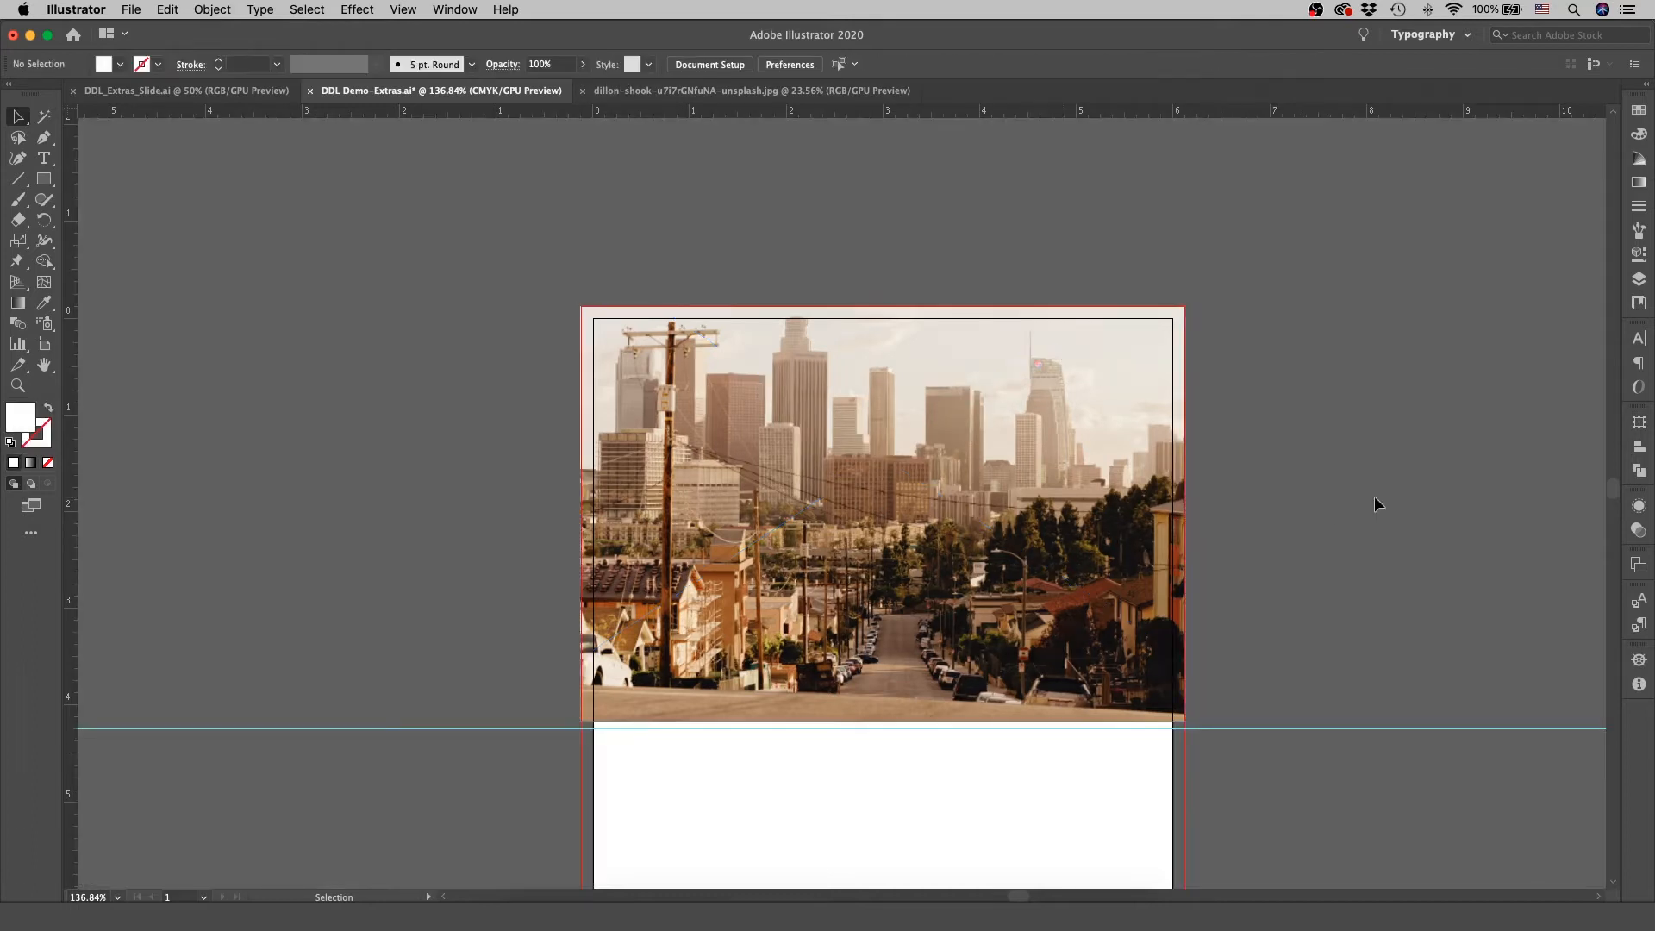
Isolate the cropped photo to inspect it, and revert the crop to the full linked image
{"action": "double_click", "coordinate": [955, 426]}
{"action": "left_click", "coordinate": [1340, 452]}
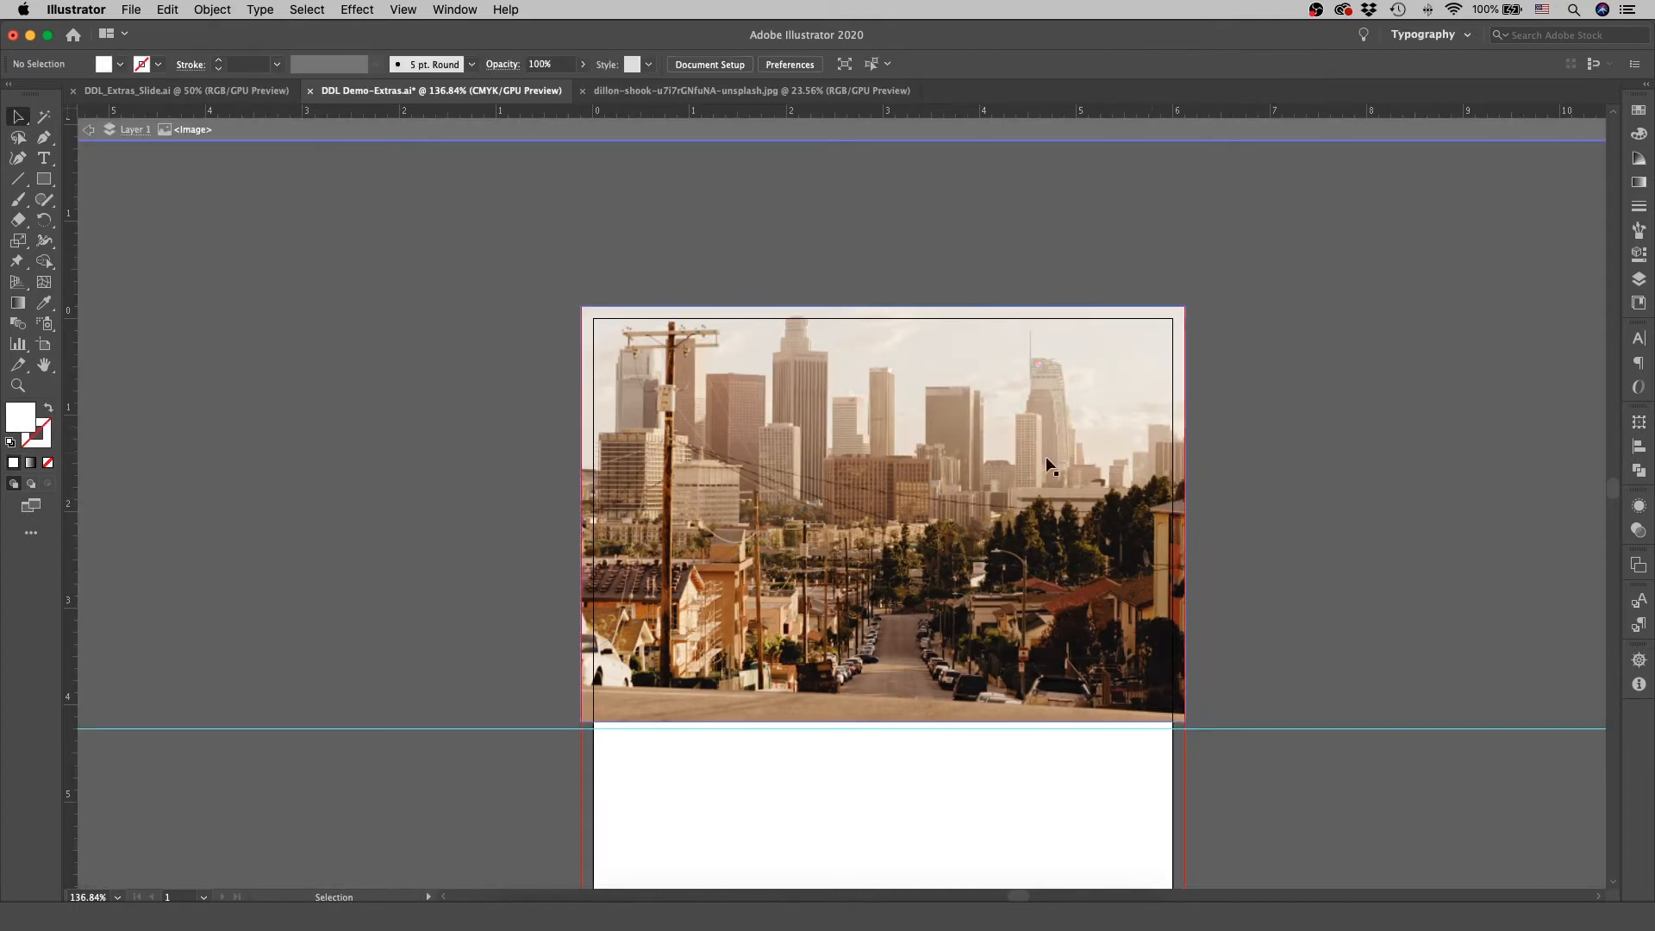
{"action": "left_click", "coordinate": [720, 449]}
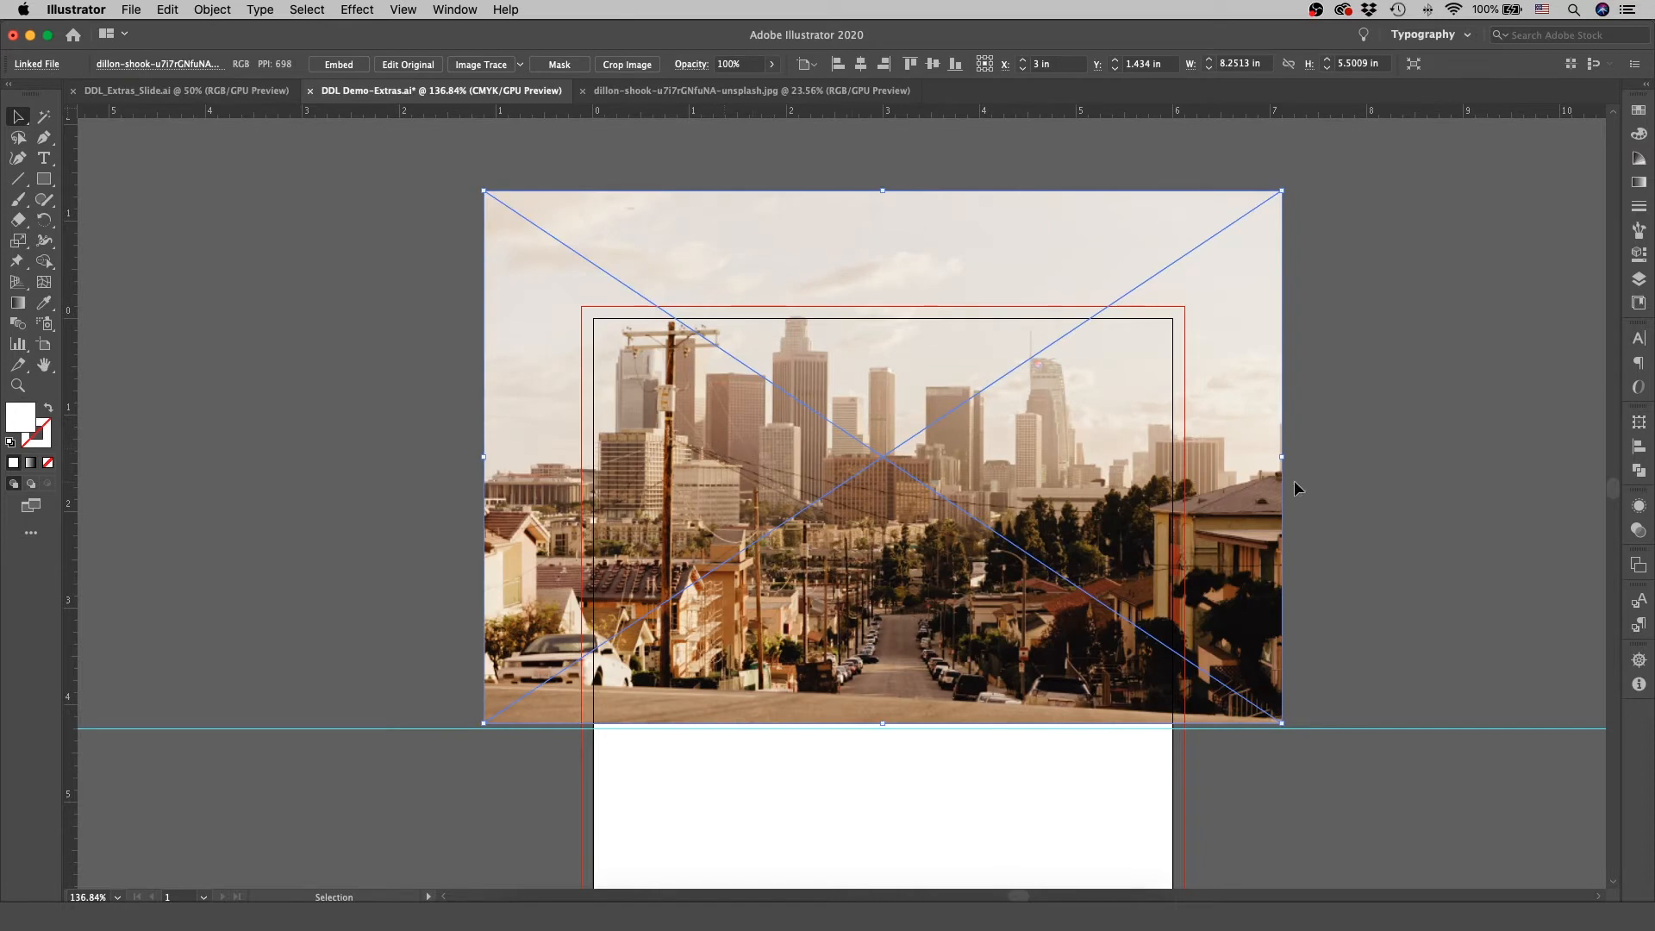
{"action": "left_click", "coordinate": [1349, 493]}
Move the photo down so its bottom edge extends past the horizontal guide, and recenter it horizontally at X 3 in
{"action": "left_click_drag", "start_coordinate": [1078, 543], "coordinate": [1082, 562]}
{"action": "scroll", "coordinate": [1082, 565], "scroll_direction": "down", "scroll_amount": 3}
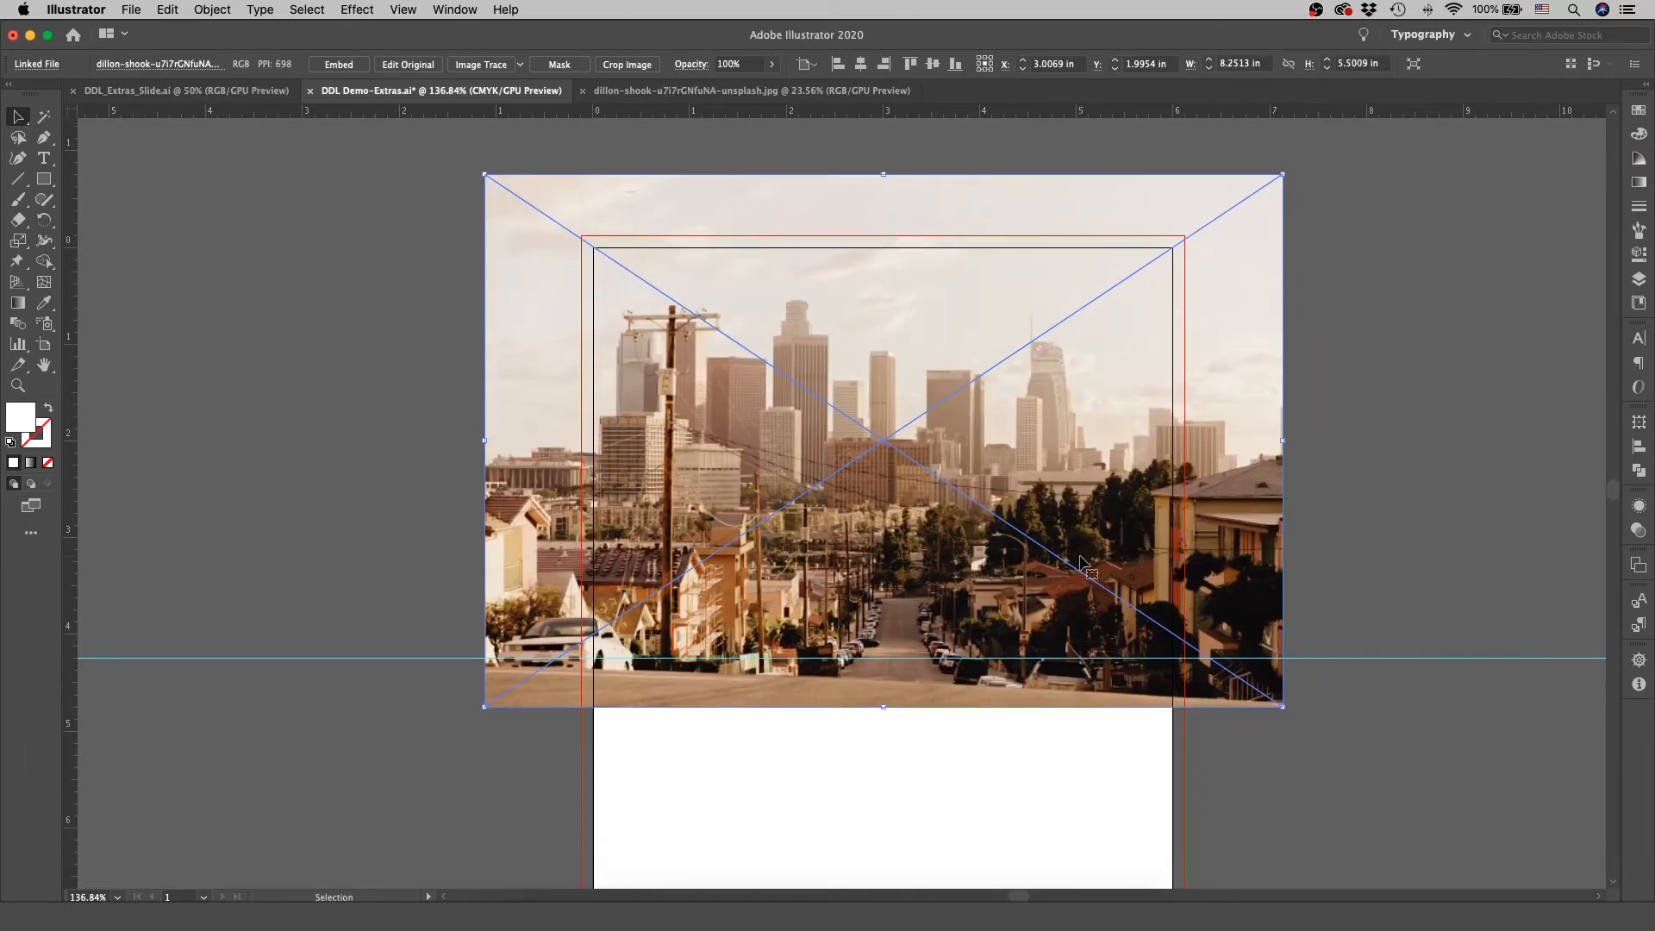
{"action": "left_click", "coordinate": [1375, 483]}
{"action": "scroll", "coordinate": [1374, 481], "scroll_direction": "up", "scroll_amount": 2}
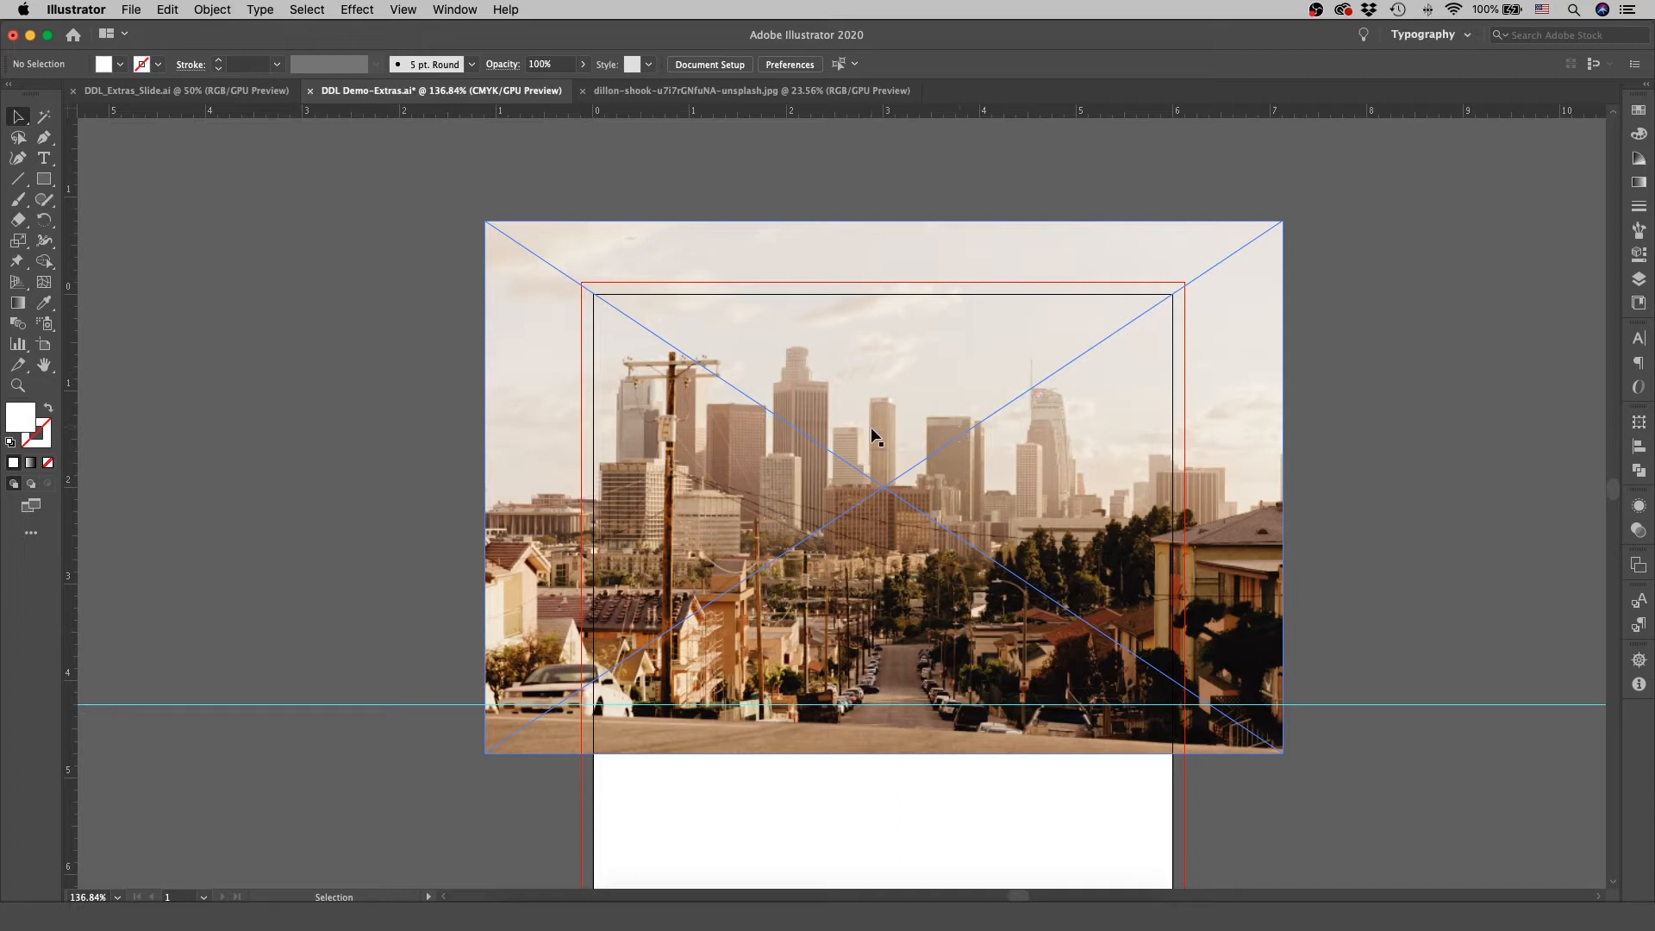
{"action": "mouse_move", "coordinate": [894, 437]}
{"action": "left_mouse_down"}
{"action": "mouse_move", "coordinate": [876, 446]}
{"action": "mouse_move", "coordinate": [895, 431]}
{"action": "left_mouse_up"}
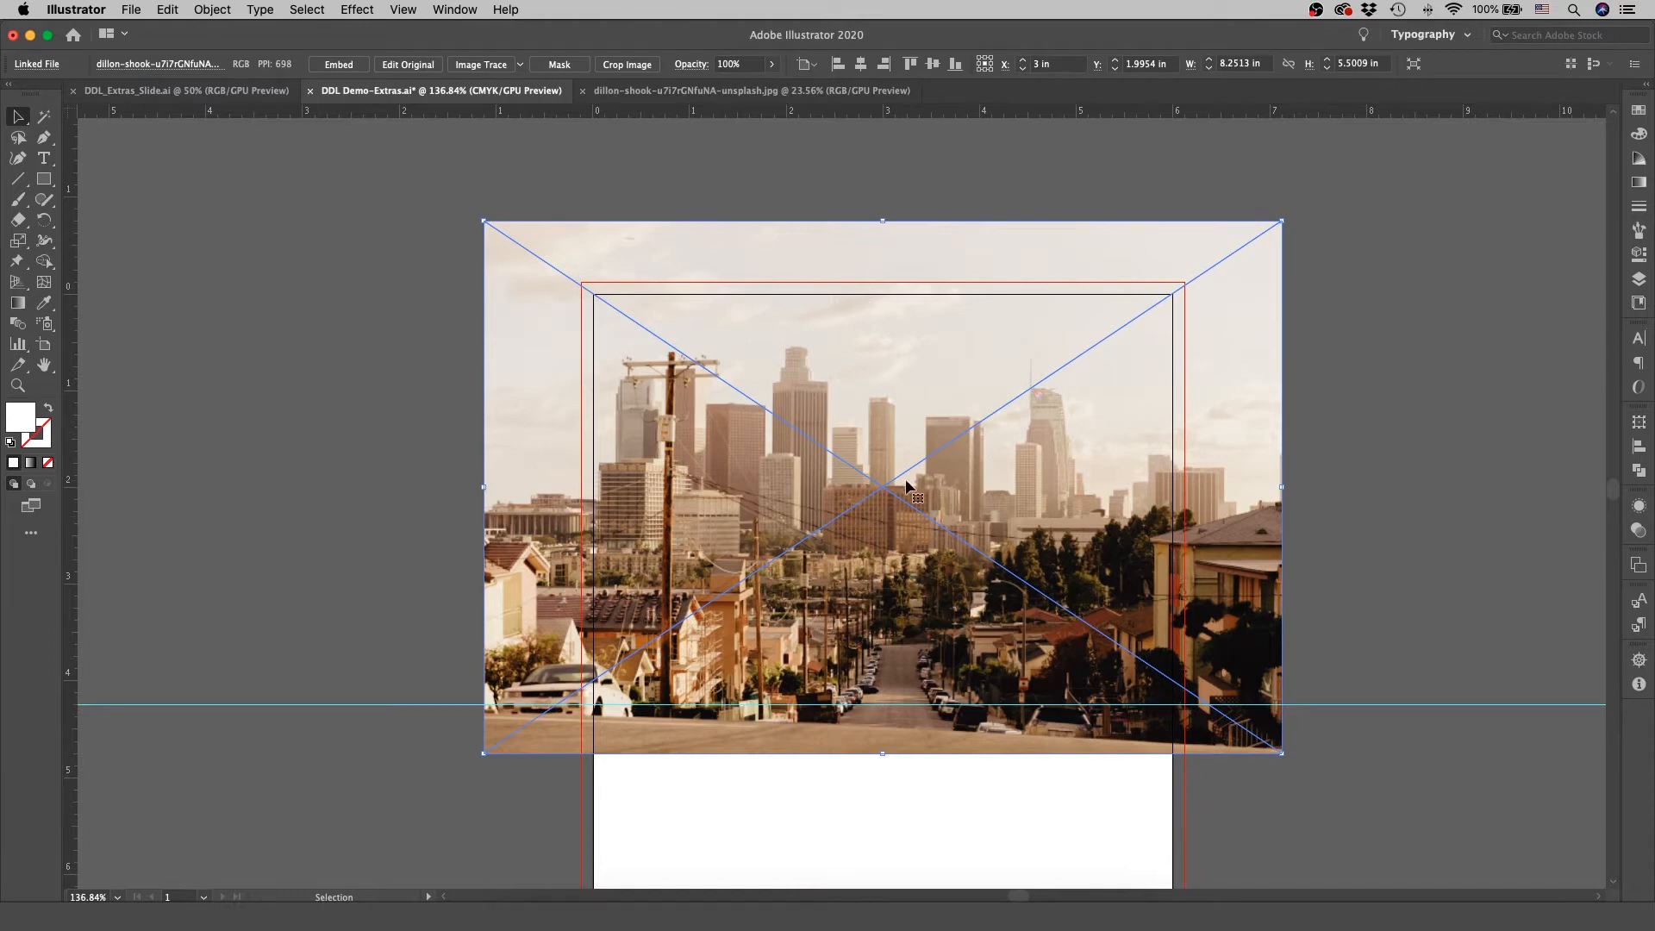
Draw a 6.25 by 4.375 in rectangle over the photo from the bleed's top corner down to the horizontal guide
{"action": "key", "text": "m"}
{"action": "scroll", "coordinate": [909, 476], "scroll_direction": "down", "scroll_amount": 2}
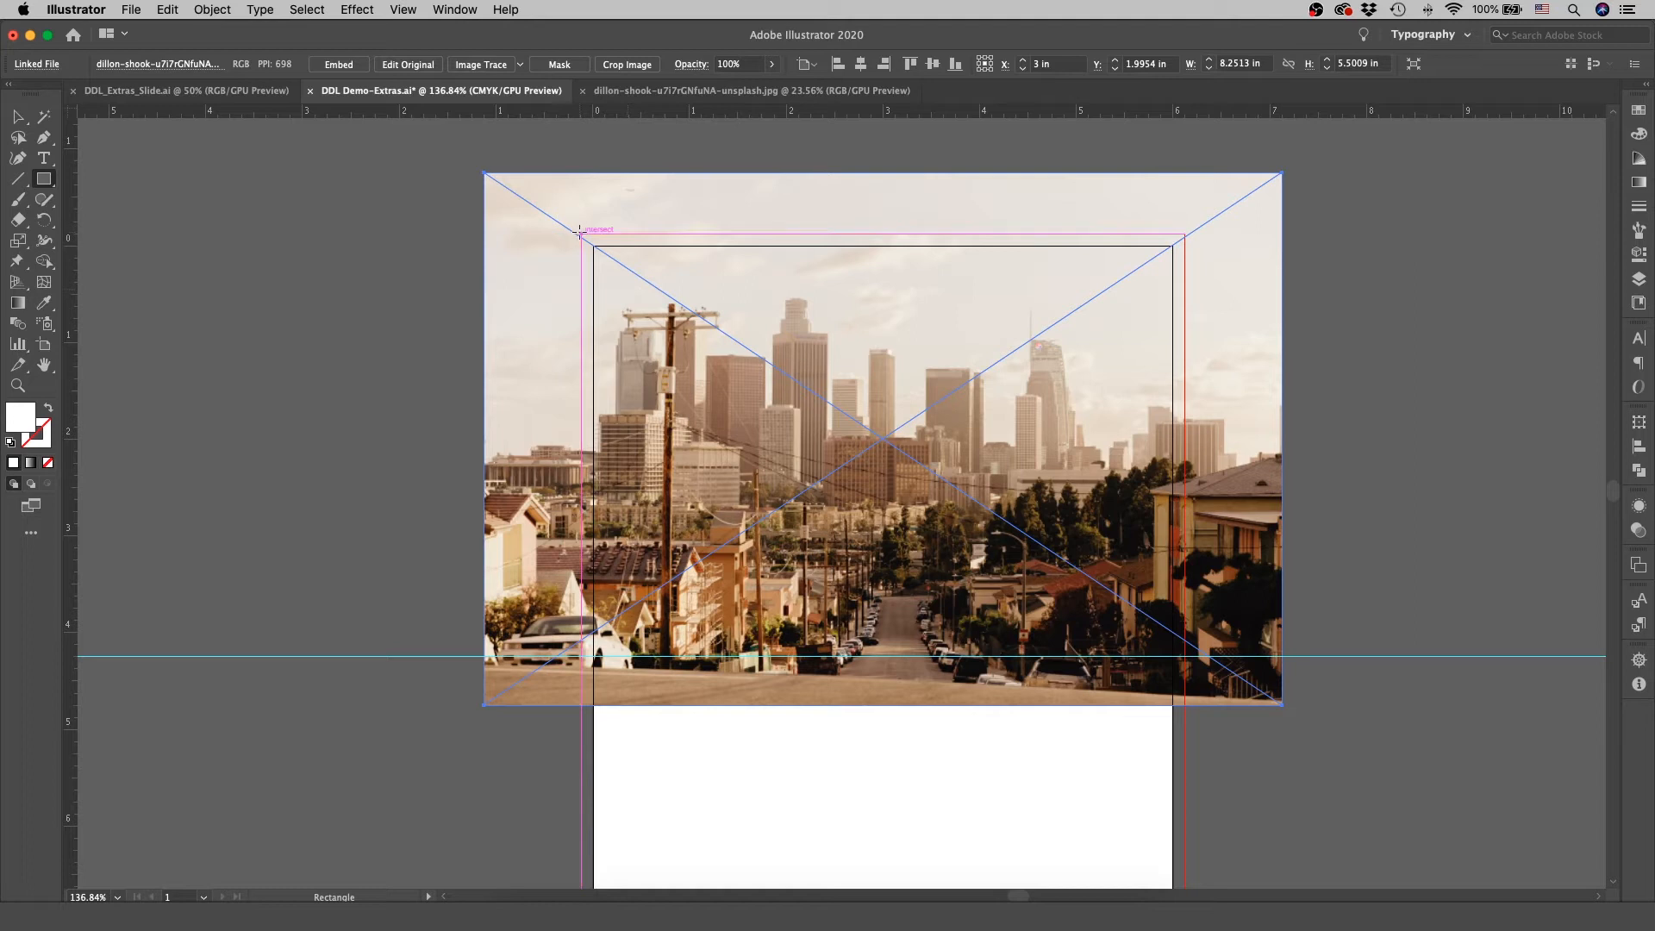
{"action": "mouse_move", "coordinate": [580, 231]}
{"action": "left_mouse_down"}
{"action": "mouse_move", "coordinate": [1188, 640]}
{"action": "mouse_move", "coordinate": [1182, 653]}
{"action": "left_mouse_up"}
Select the rectangle together with the photo and make a clipping mask from them
{"action": "key", "text": "v"}
{"action": "left_click_drag", "start_coordinate": [304, 277], "coordinate": [1012, 489]}
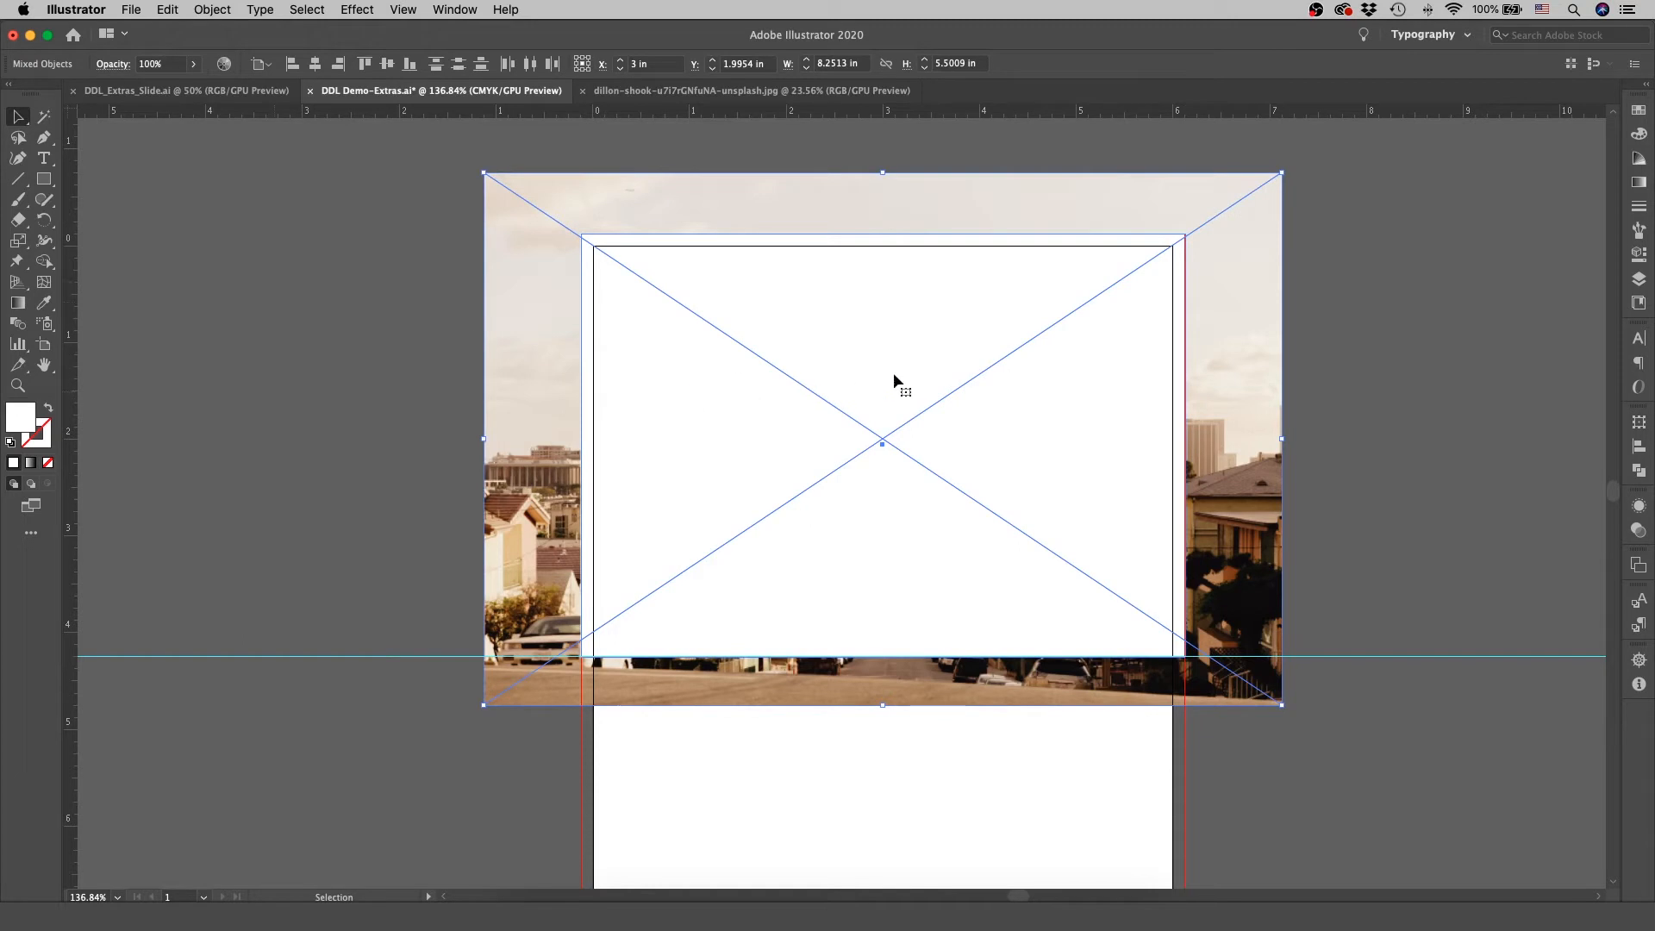
{"action": "right_click", "coordinate": [913, 355]}
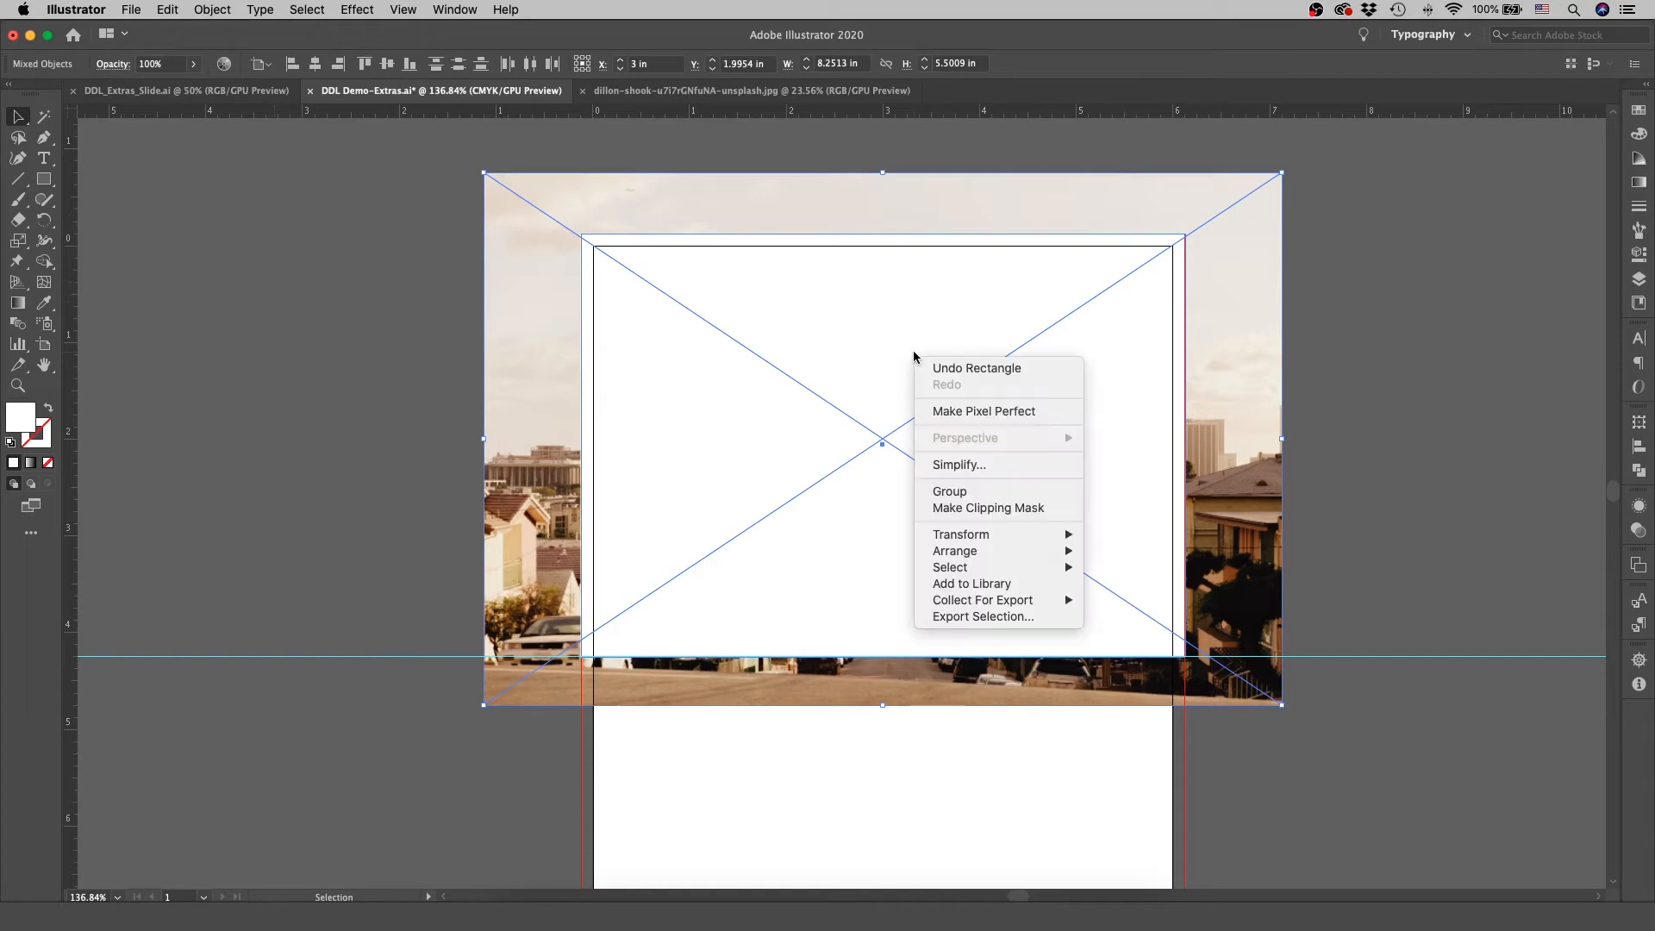
{"action": "left_click", "coordinate": [974, 512]}
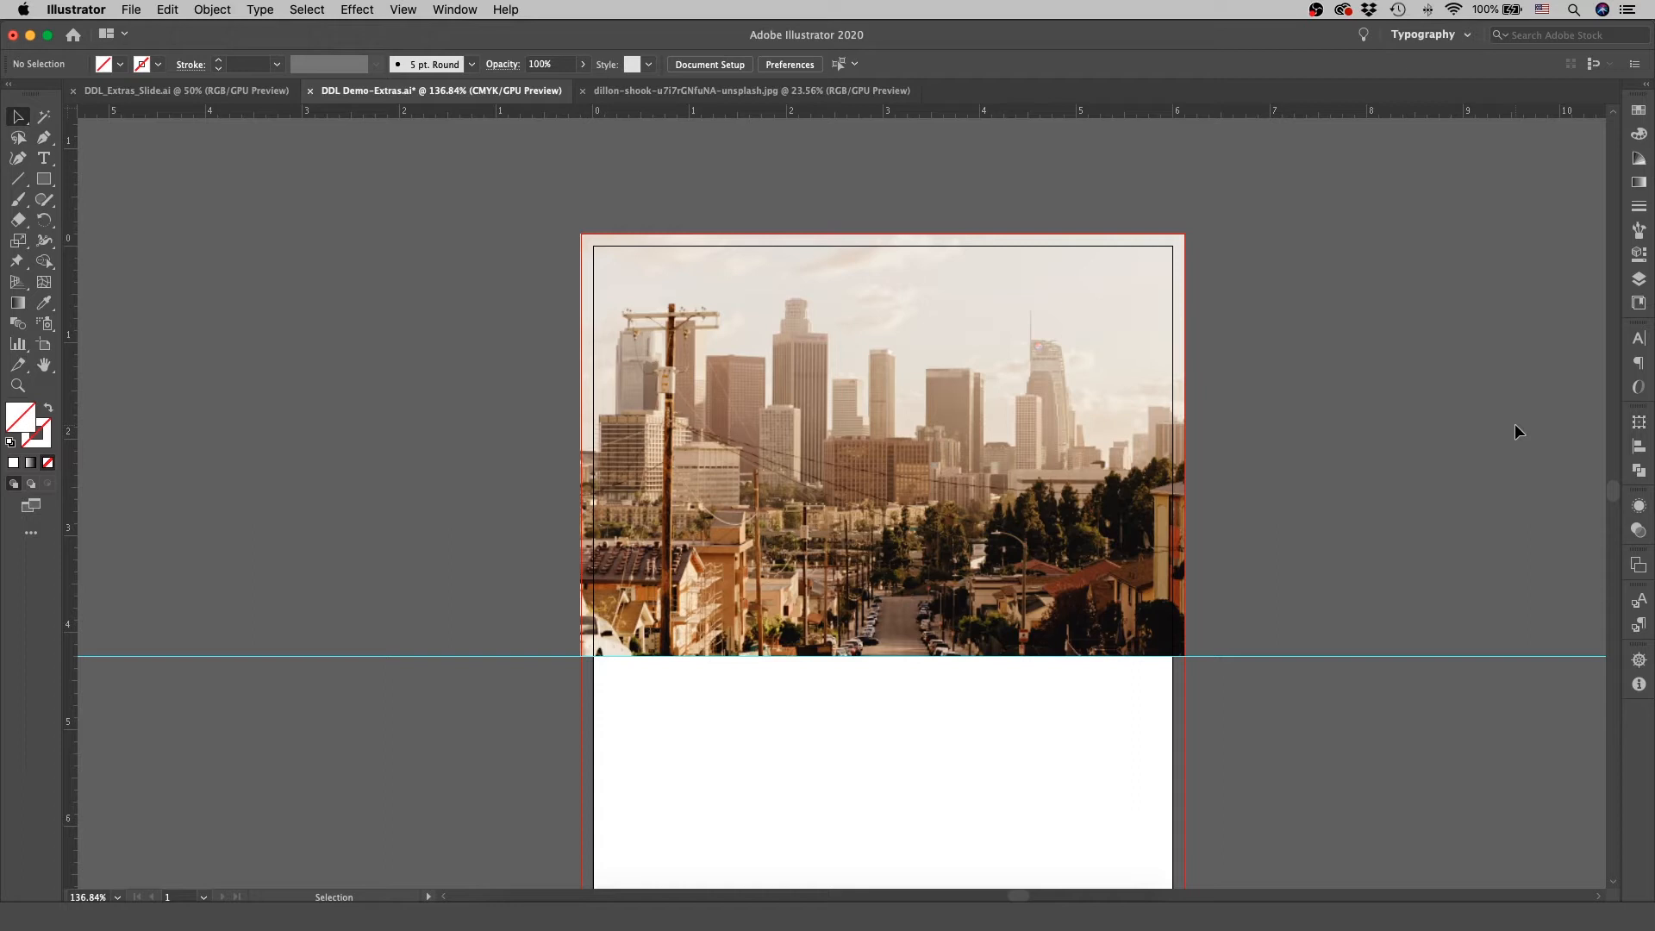
Isolate the clip group, try widening its mask rectangle to about 7.1 in, and undo the change
{"action": "double_click", "coordinate": [981, 419]}
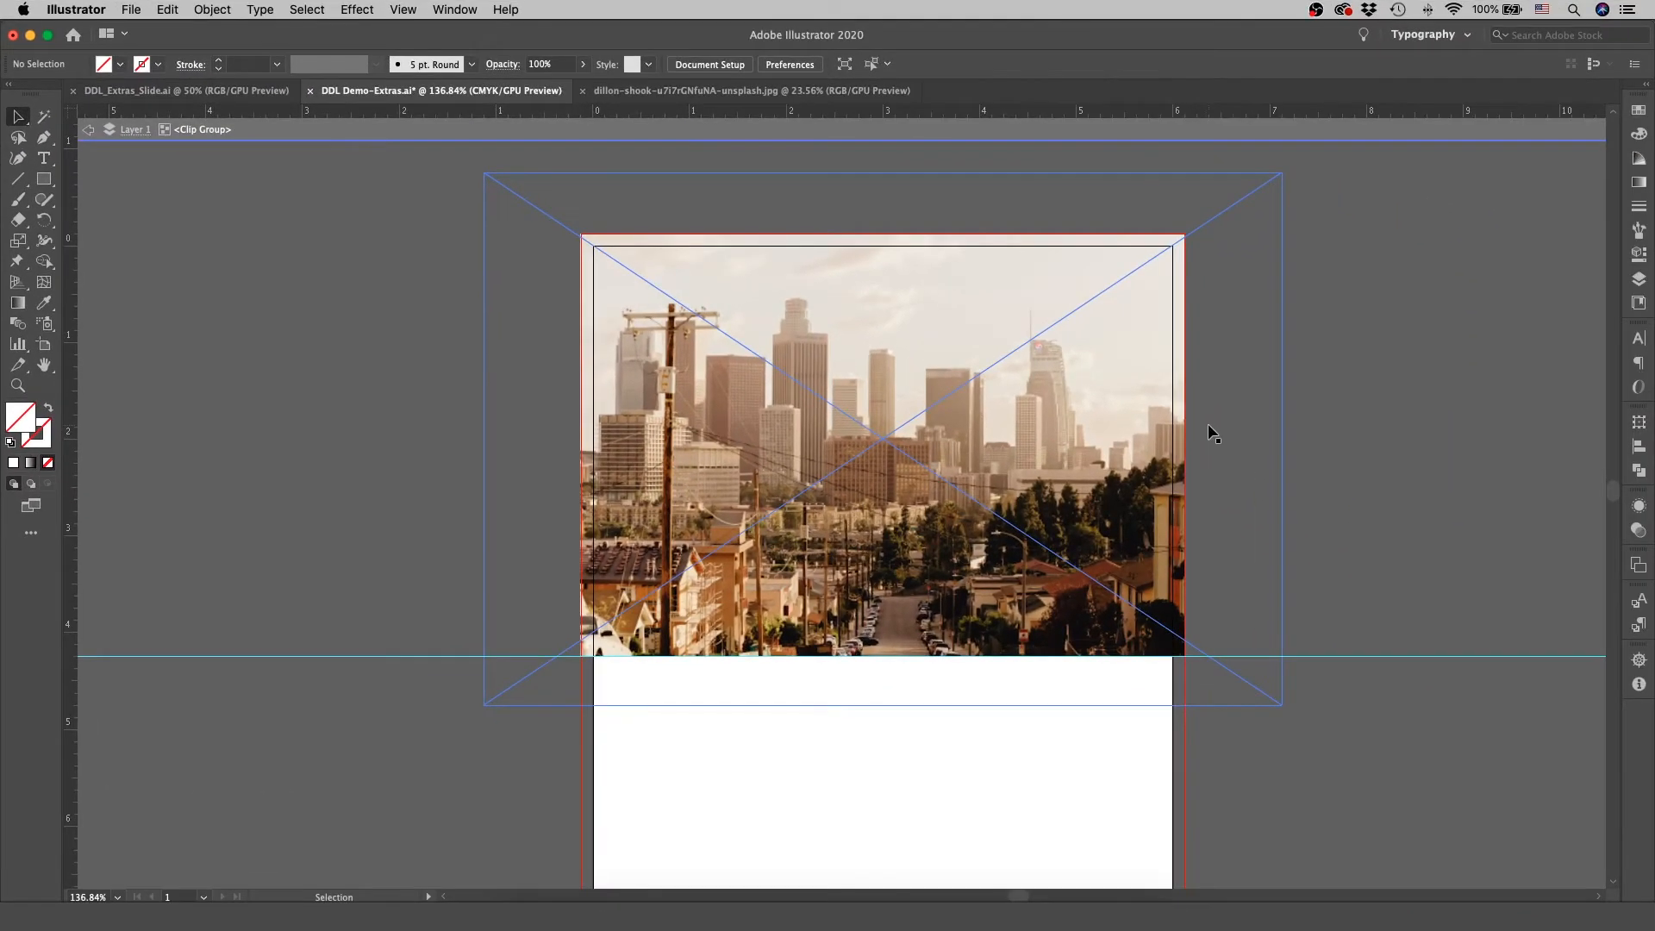
{"action": "left_click", "coordinate": [1185, 438]}
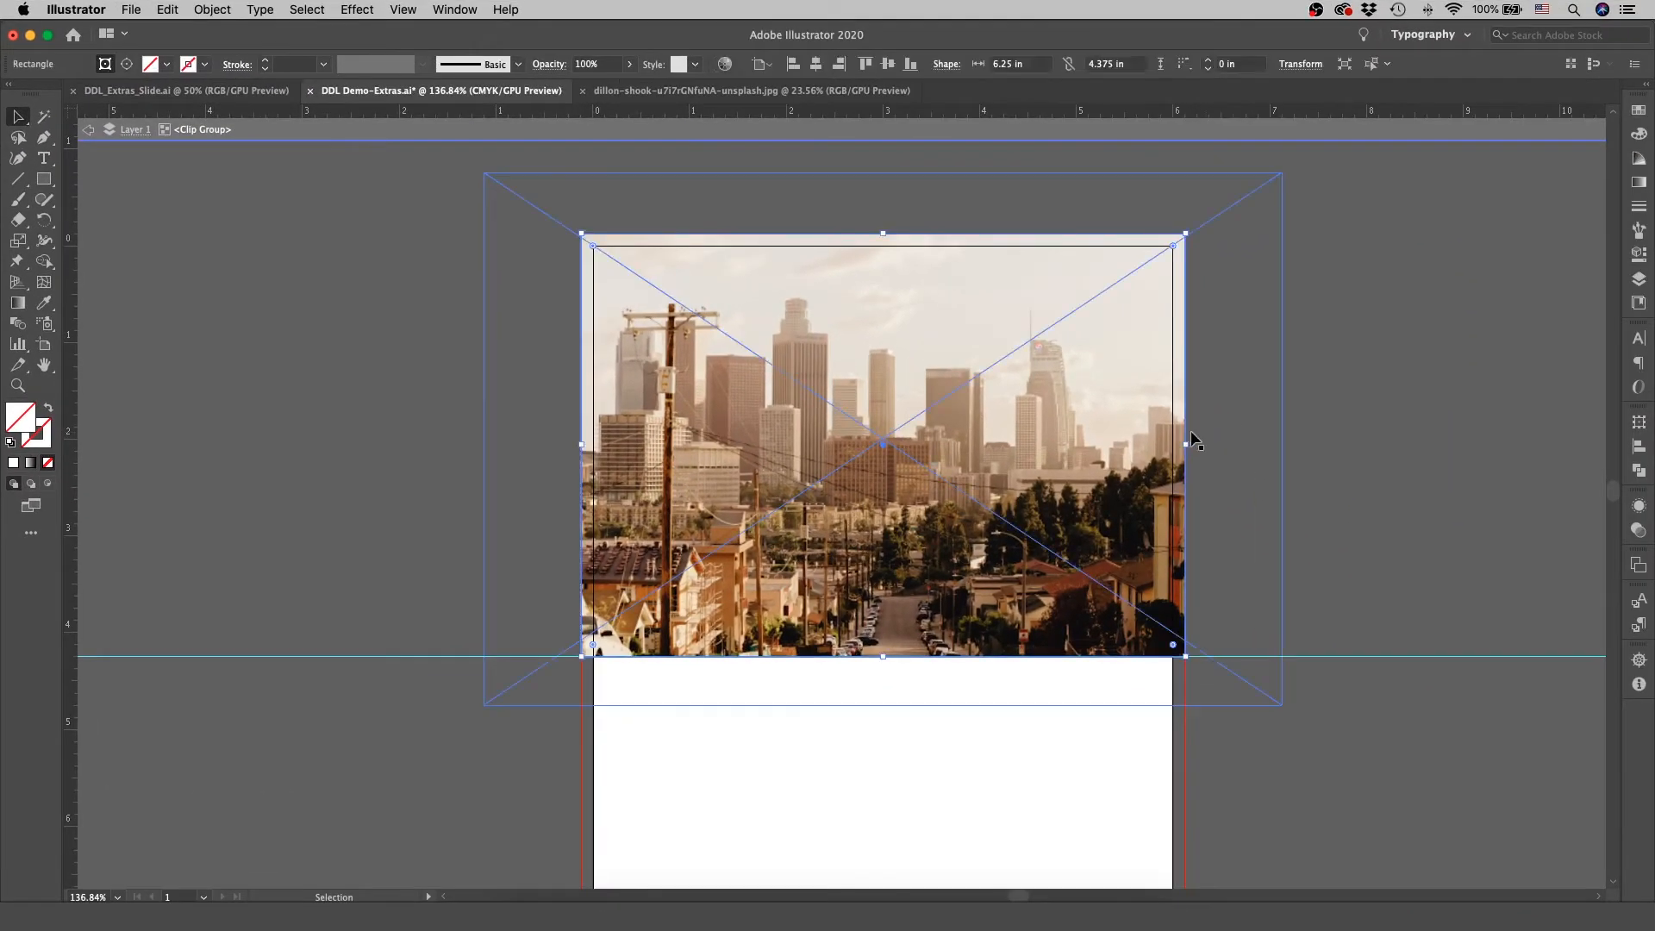
{"action": "left_click_drag", "start_coordinate": [1188, 444], "coordinate": [1268, 444]}
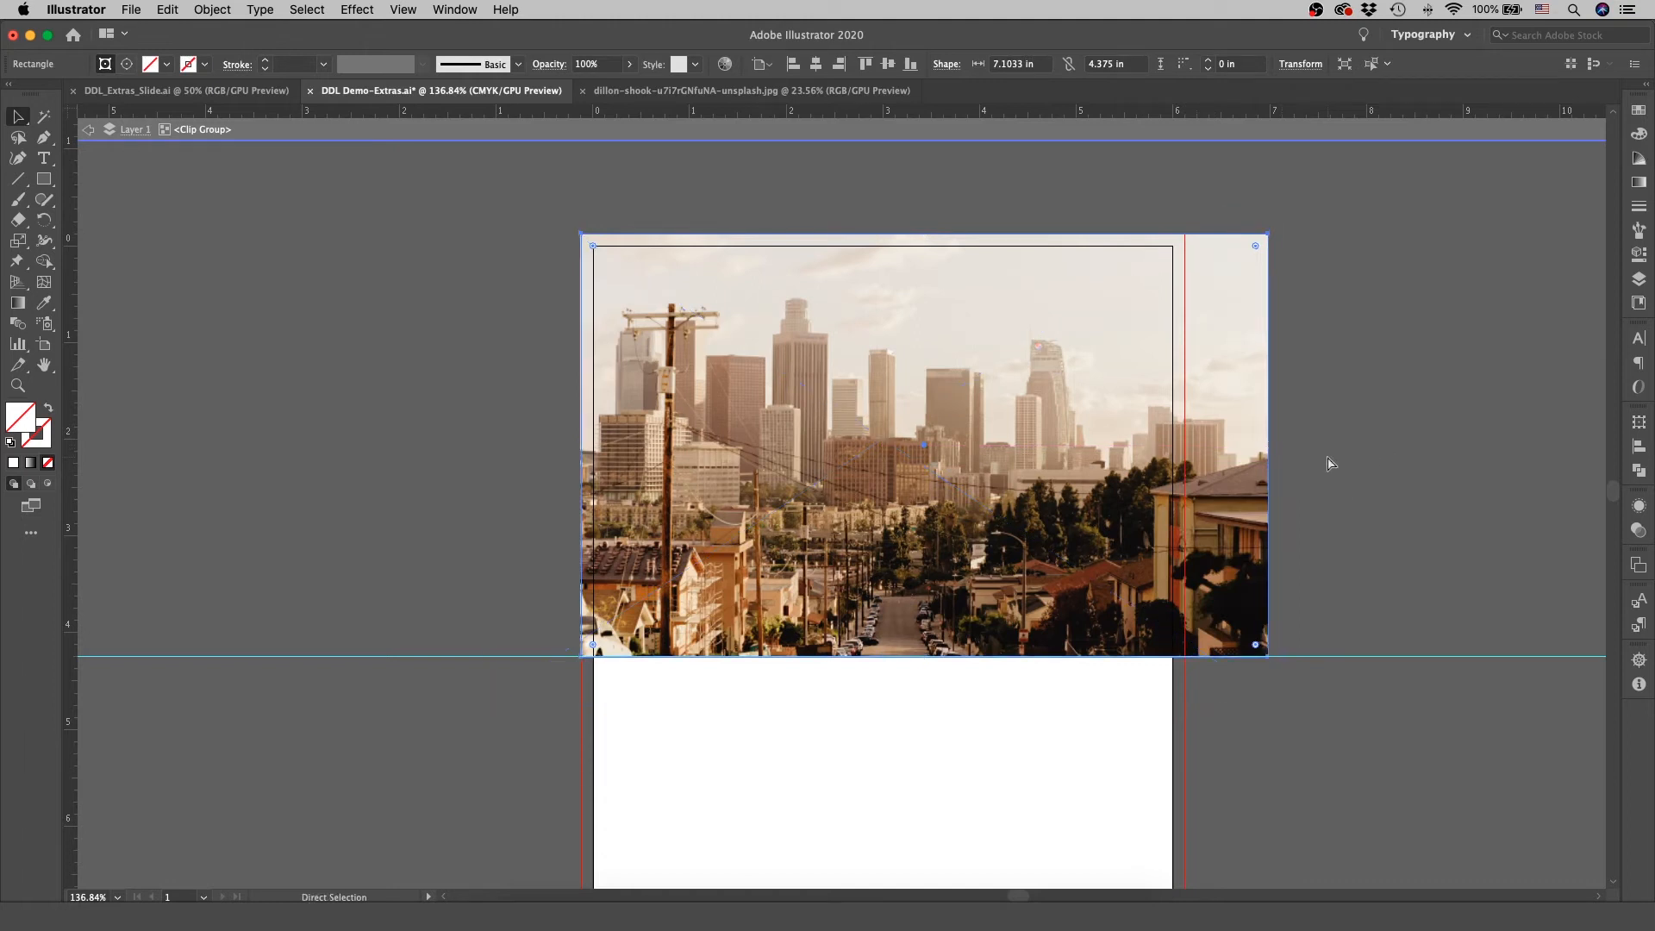
{"action": "key", "text": "super+z"}
Try moving the photo down inside its clipping mask with the Direct Selection tool, and undo the move
{"action": "key", "text": "a"}
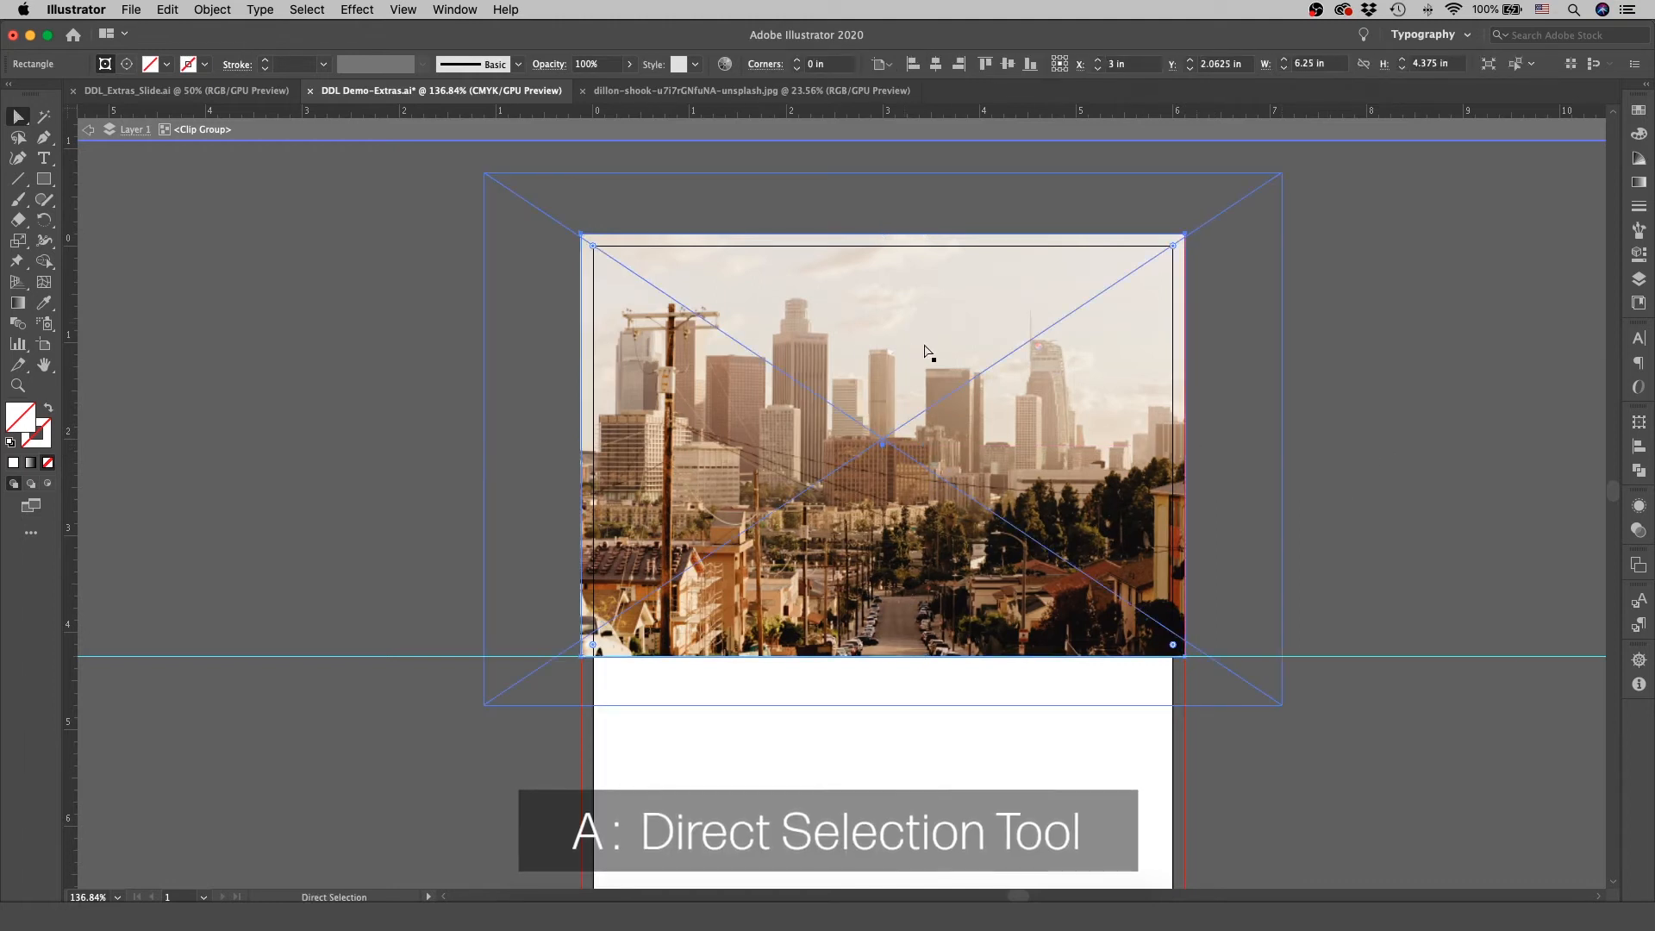
{"action": "left_click", "coordinate": [915, 330]}
{"action": "left_click_drag", "start_coordinate": [928, 318], "coordinate": [1010, 395]}
{"action": "key", "text": "super+z"}
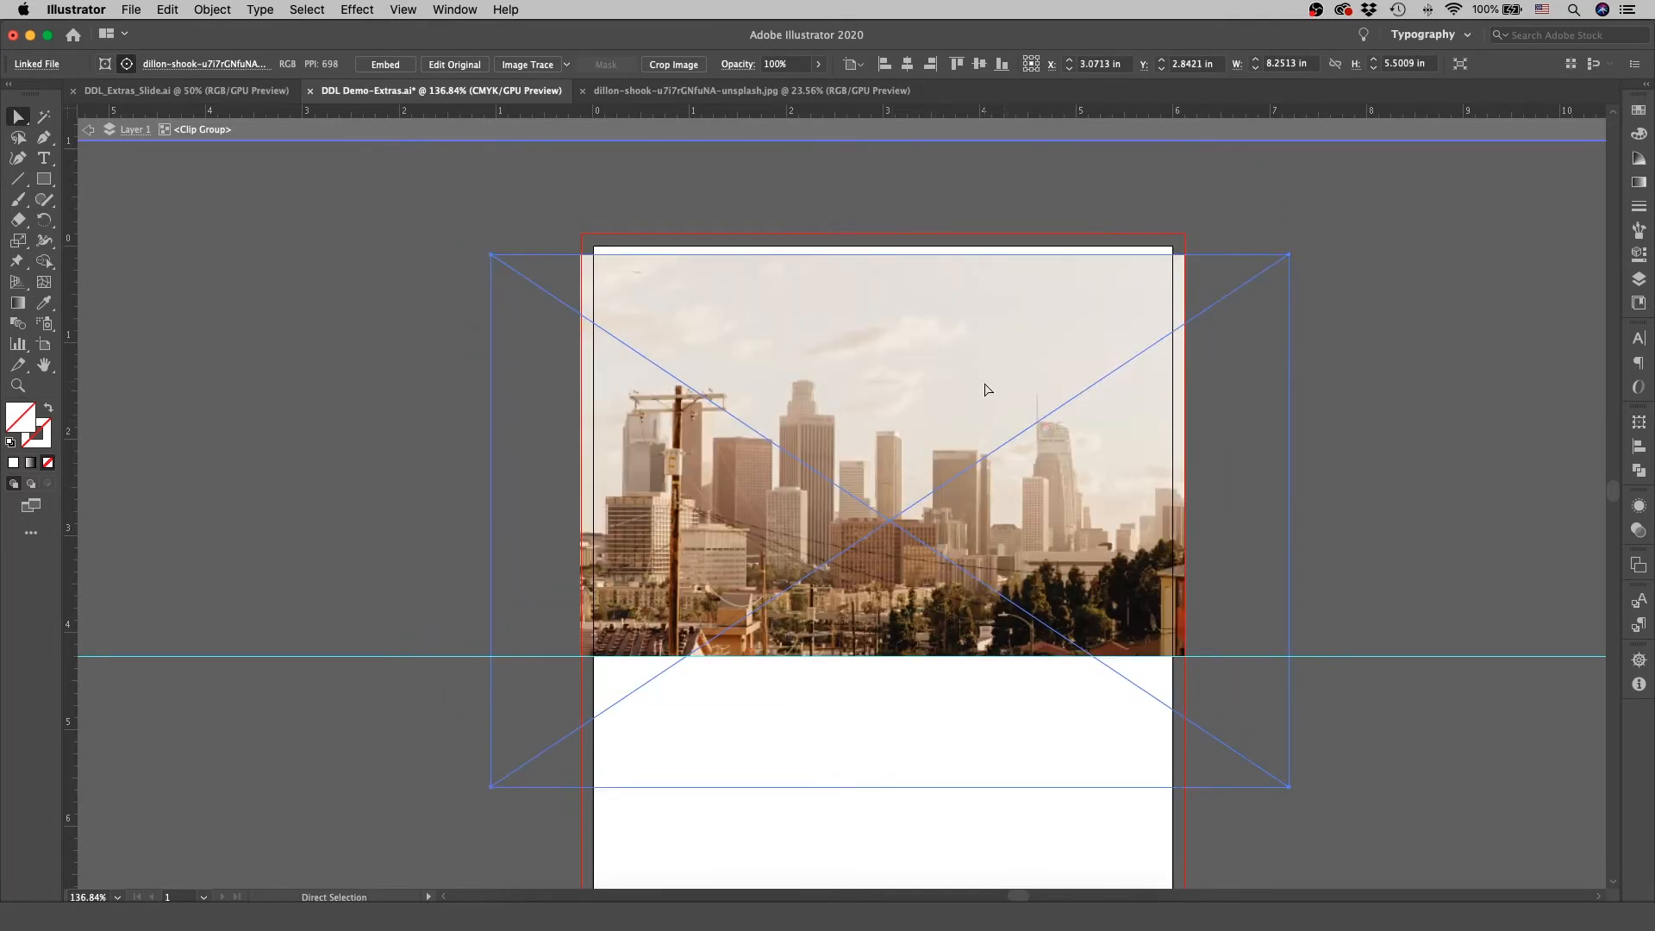
Try scaling the photo down inside its clipping mask to 3.125 by 2.0833 in and moving it toward the page's middle, and undo both changes
{"action": "key", "text": "super+z"}
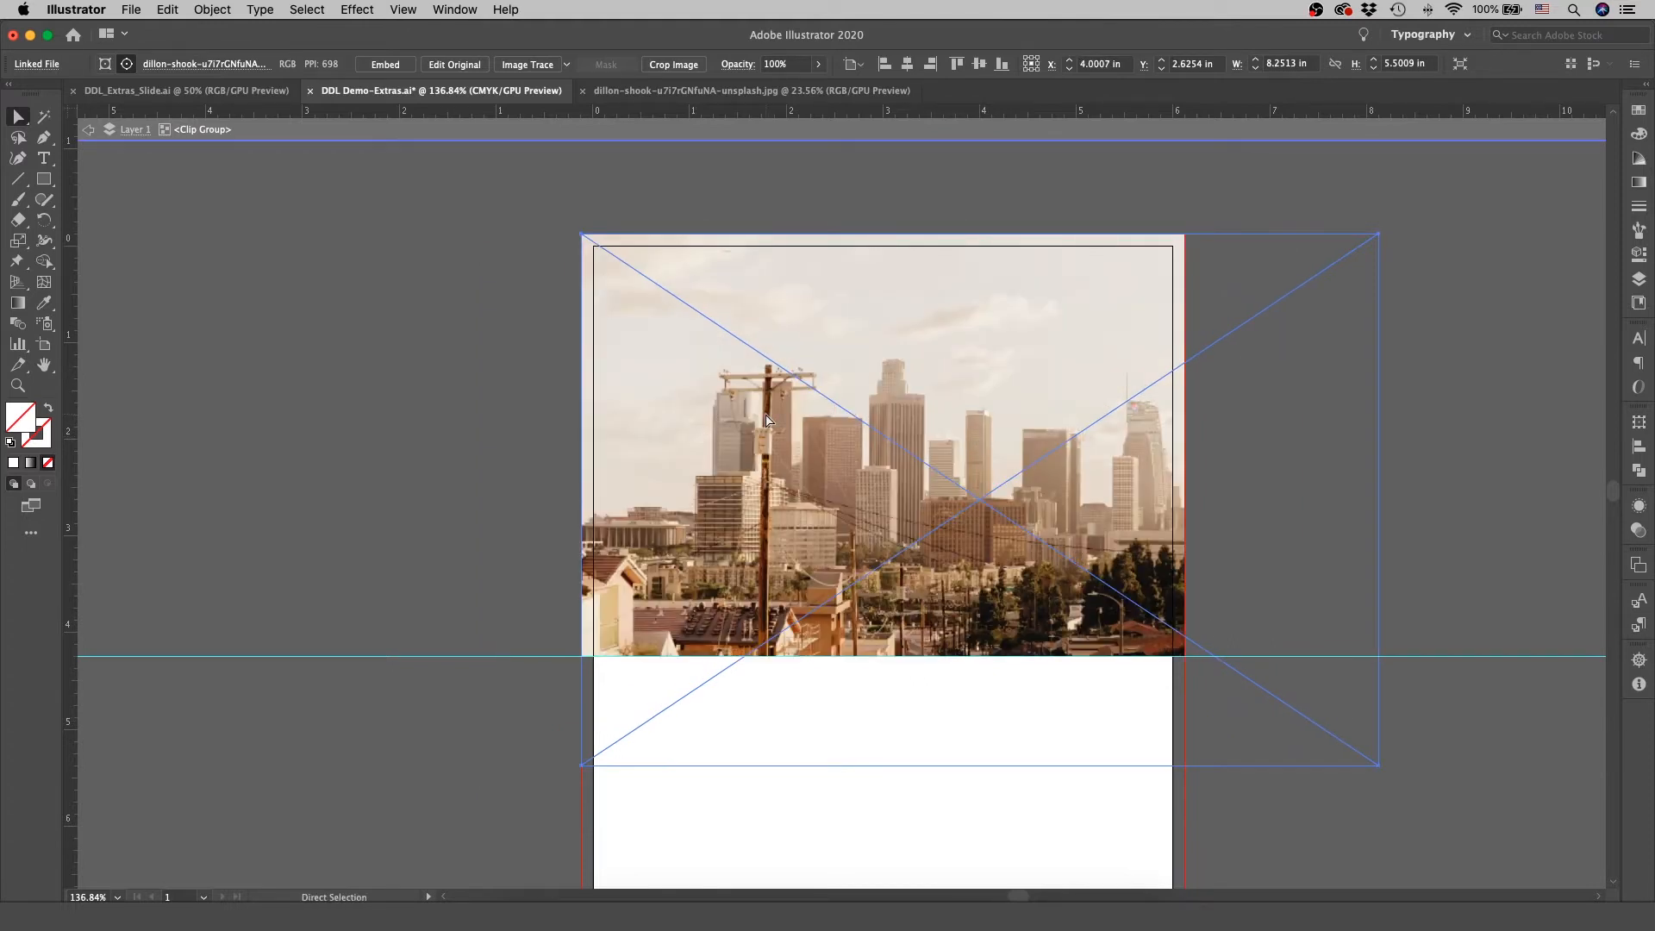
{"action": "key", "text": "v"}
{"action": "left_click_drag", "start_coordinate": [1378, 766], "coordinate": [887, 500]}
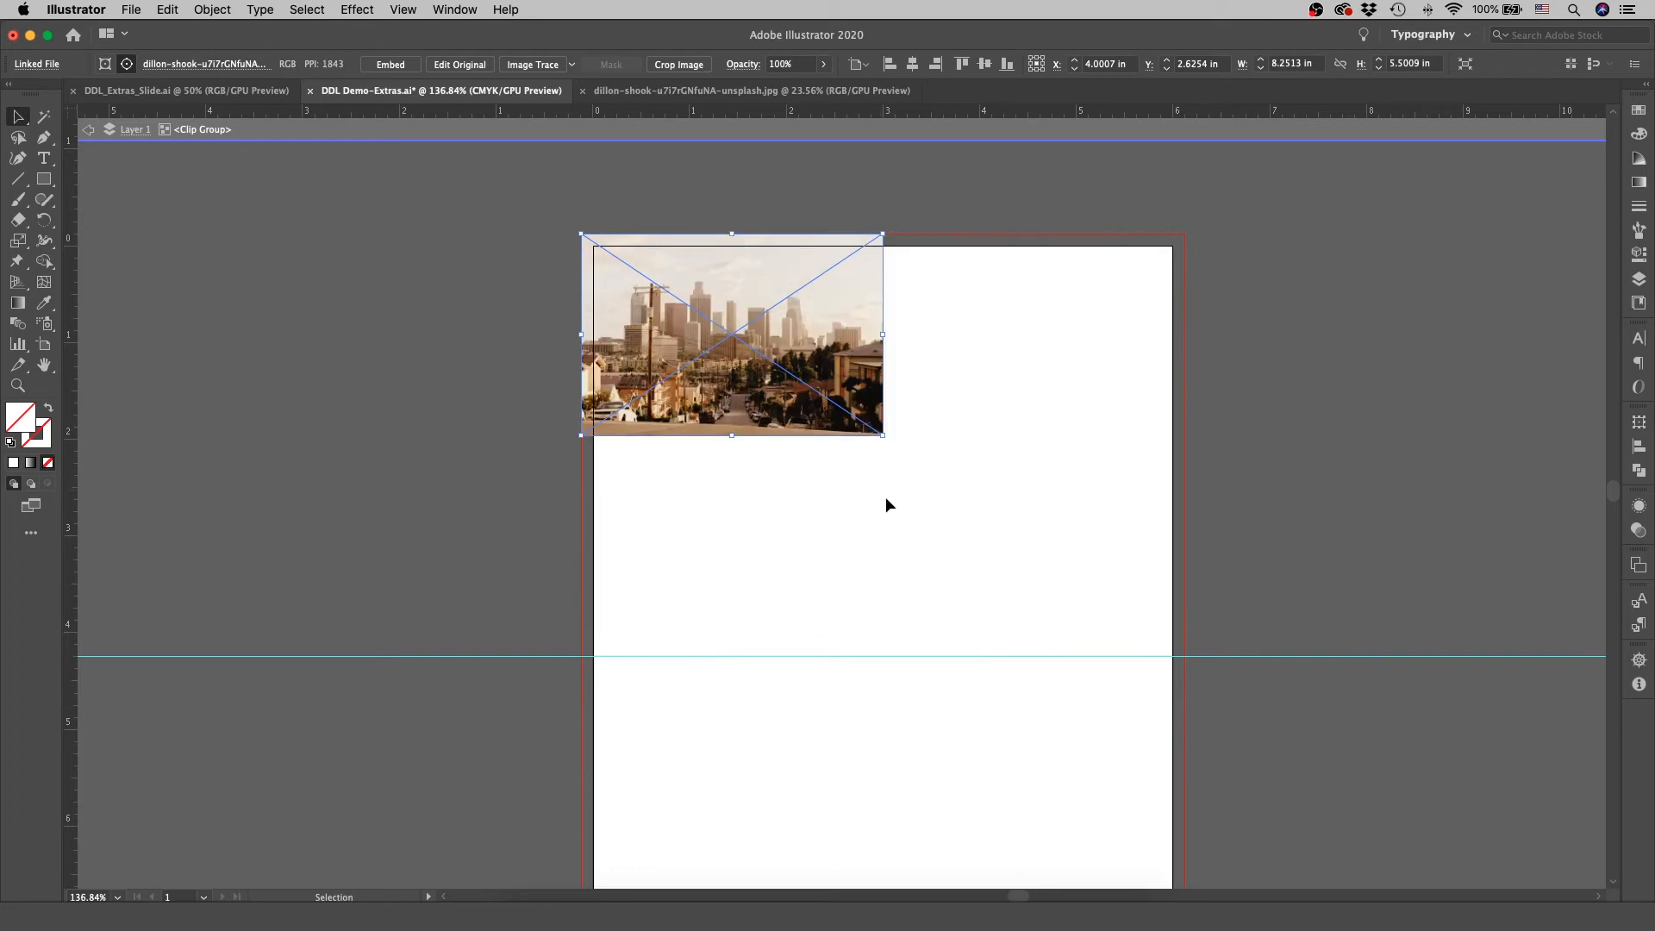
{"action": "left_click_drag", "start_coordinate": [726, 335], "coordinate": [857, 425]}
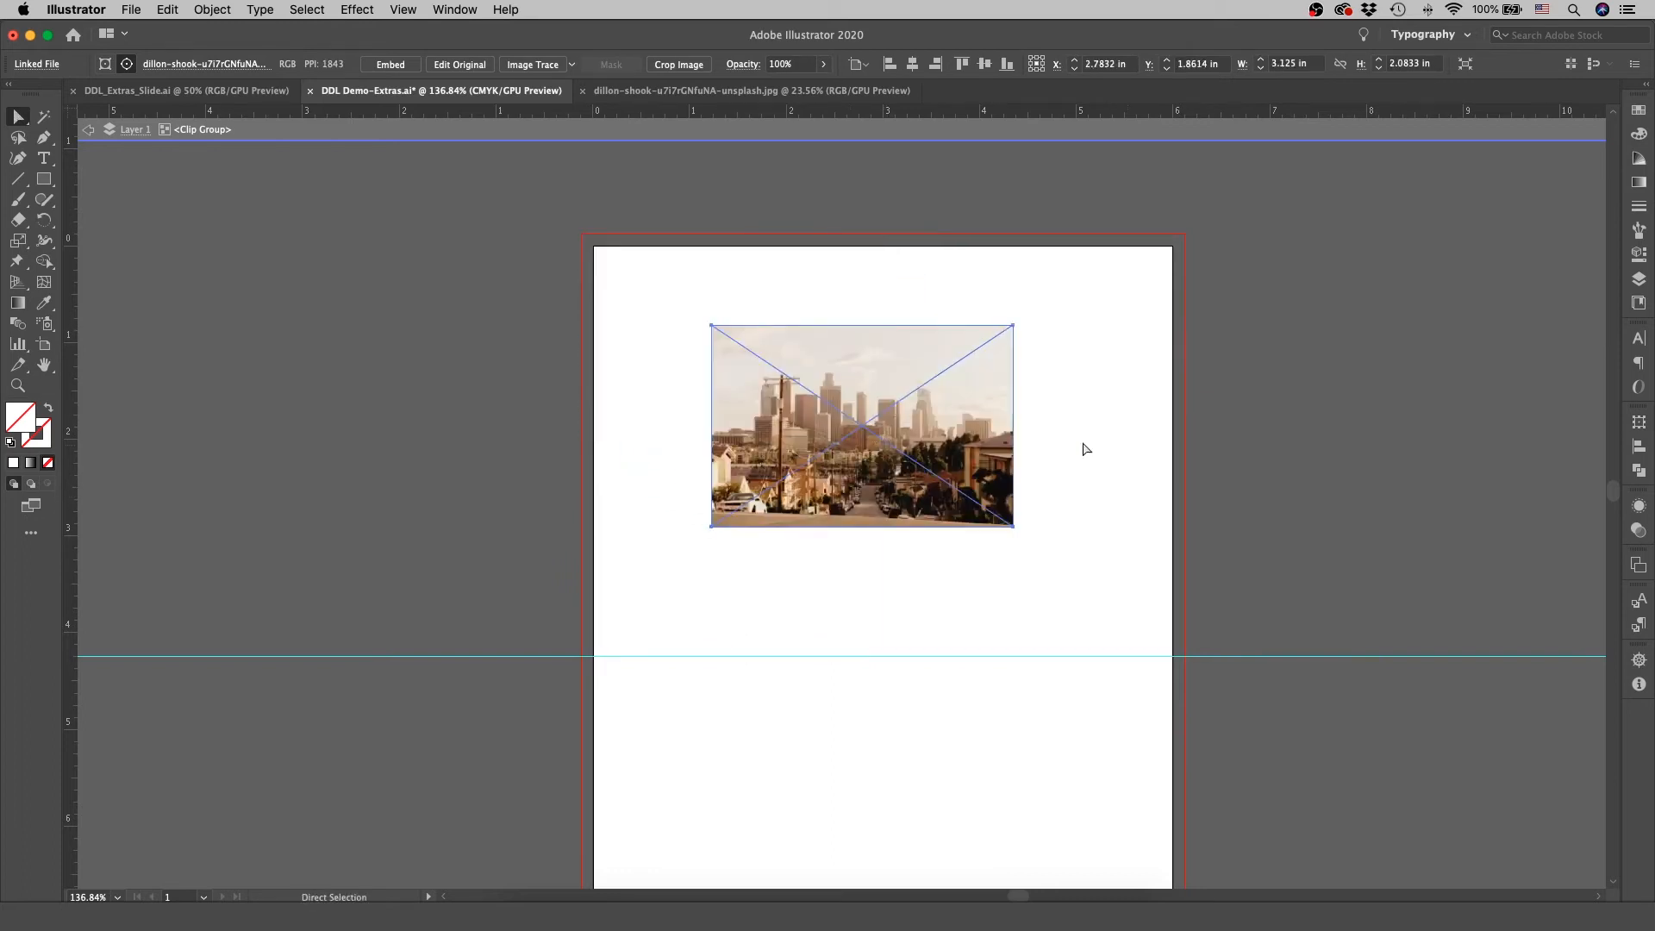
{"action": "left_click", "coordinate": [1187, 442]}
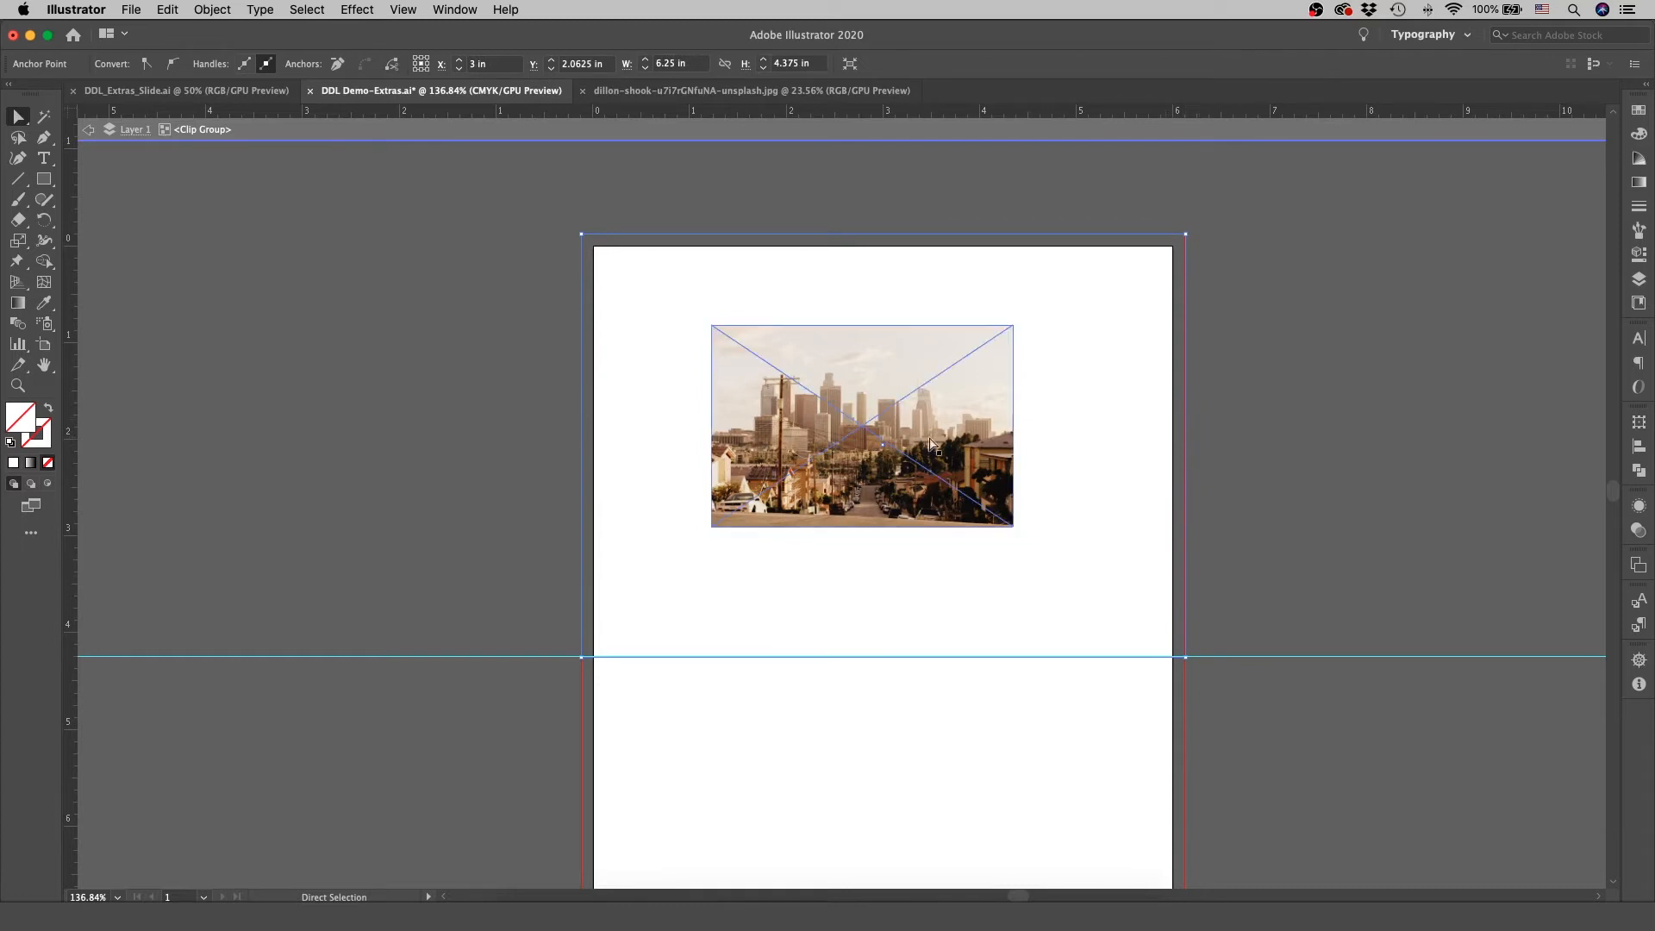
{"action": "left_click", "coordinate": [966, 415]}
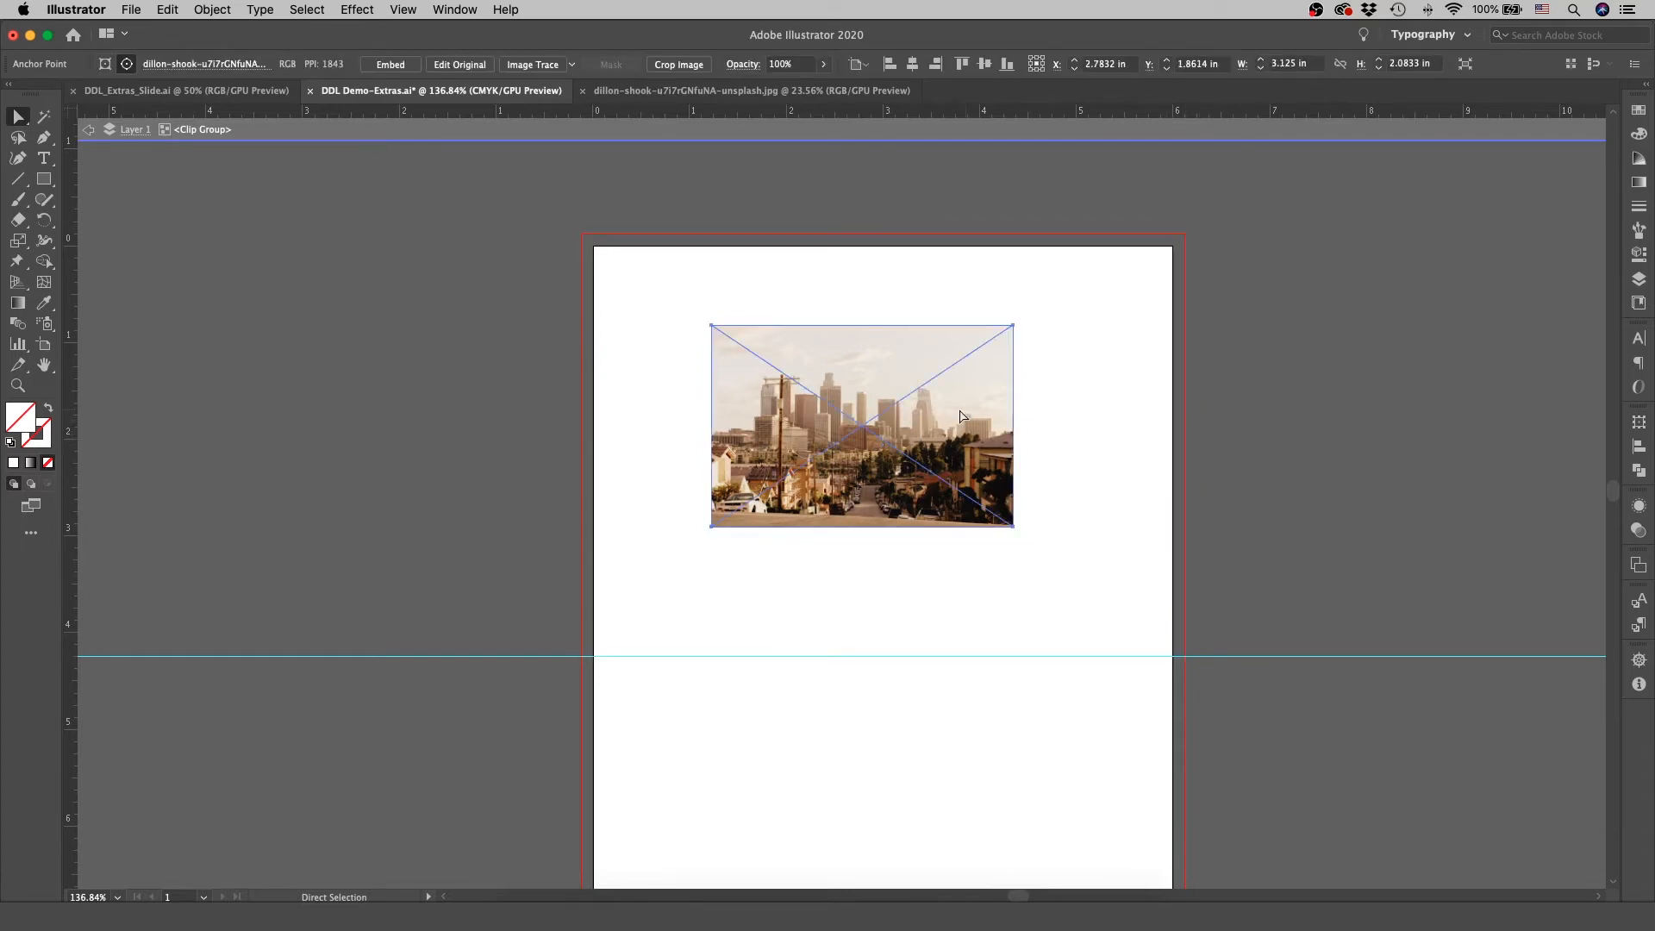
{"action": "key", "text": "super+z"}
{"action": "key", "text": "super+z"}
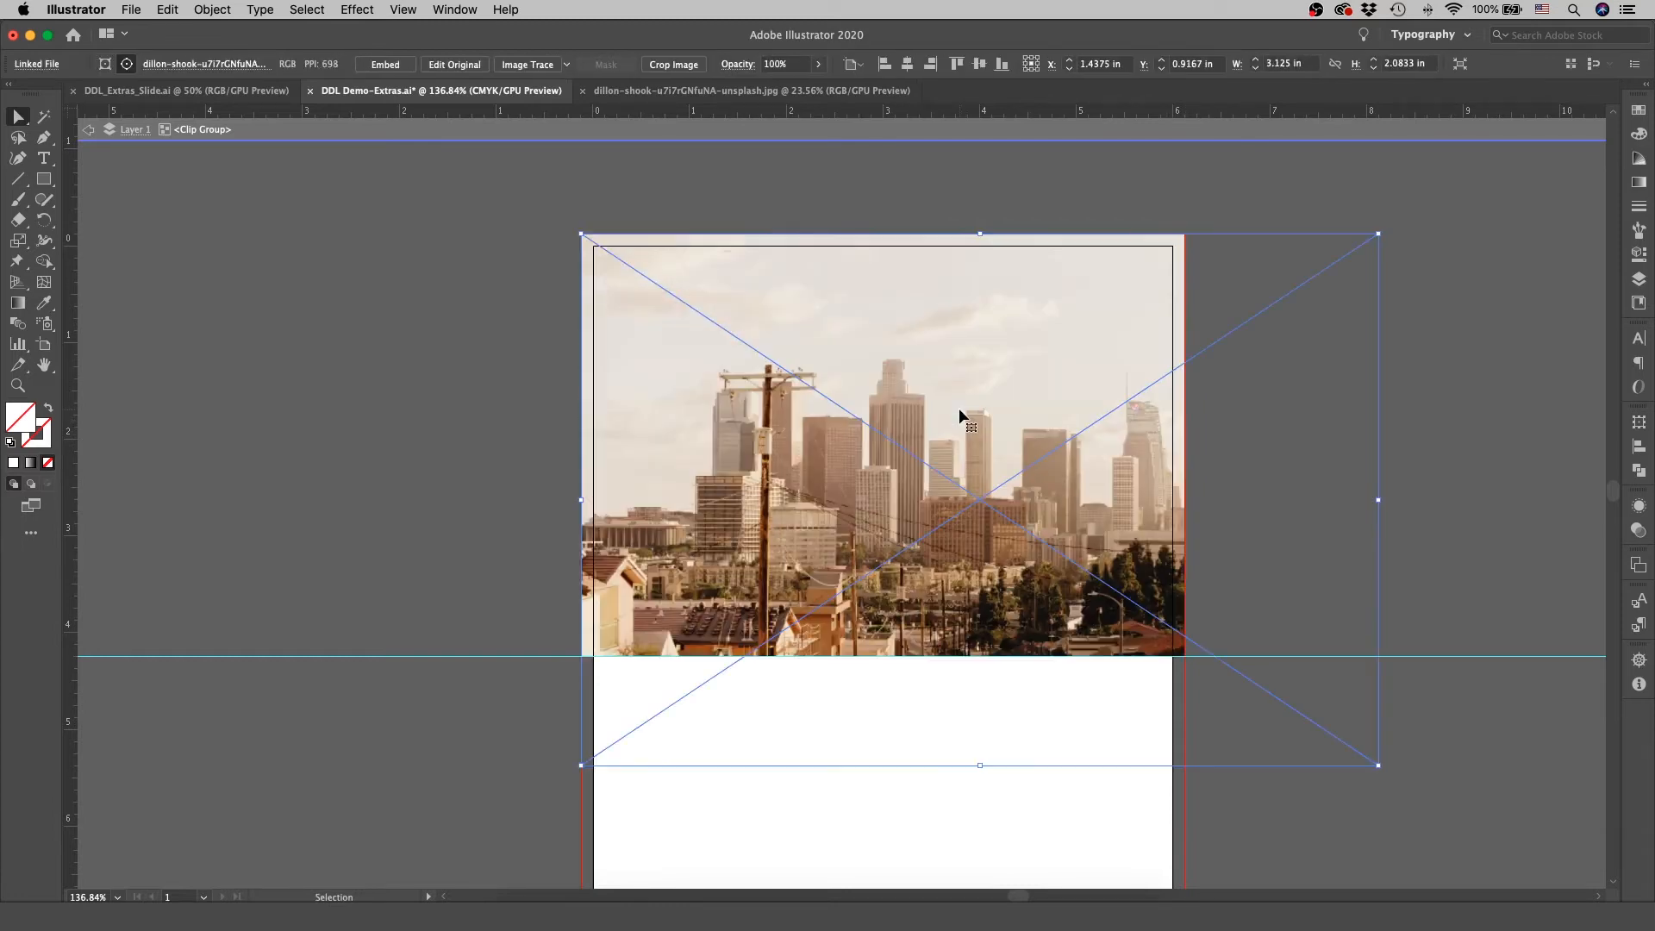
Center the photo within its clipping mask at about X 3.0 in, Y 2.06 in, and leave isolation mode
{"action": "left_click_drag", "start_coordinate": [980, 489], "coordinate": [888, 438]}
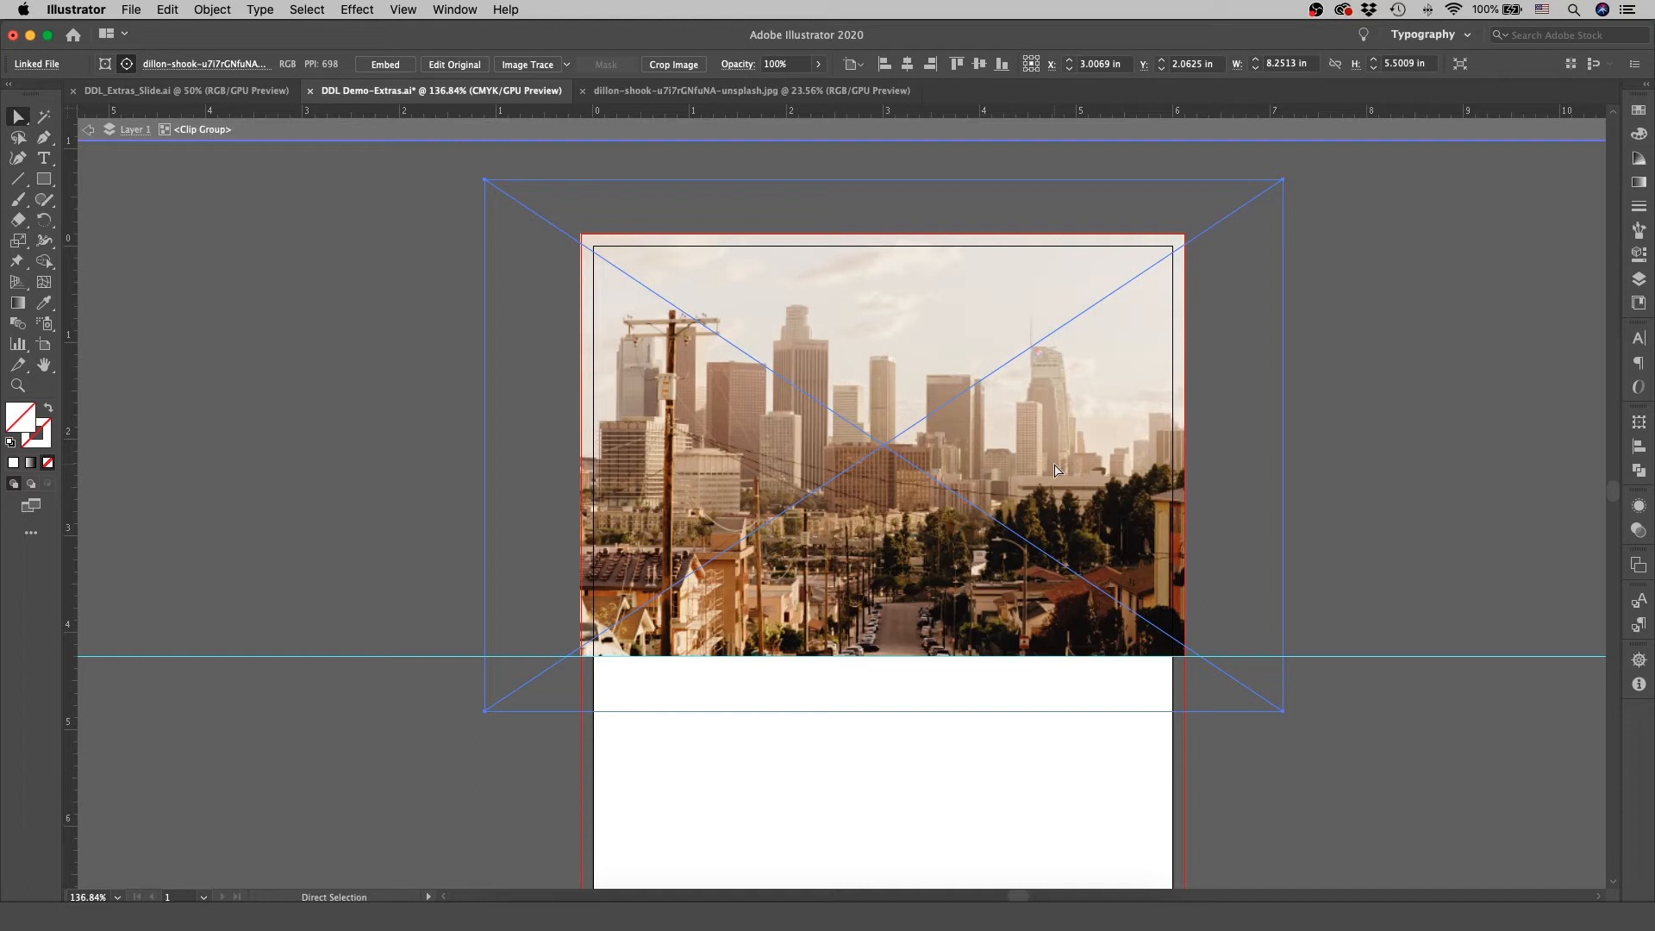
{"action": "key", "text": "v"}
{"action": "double_click", "coordinate": [1438, 455]}
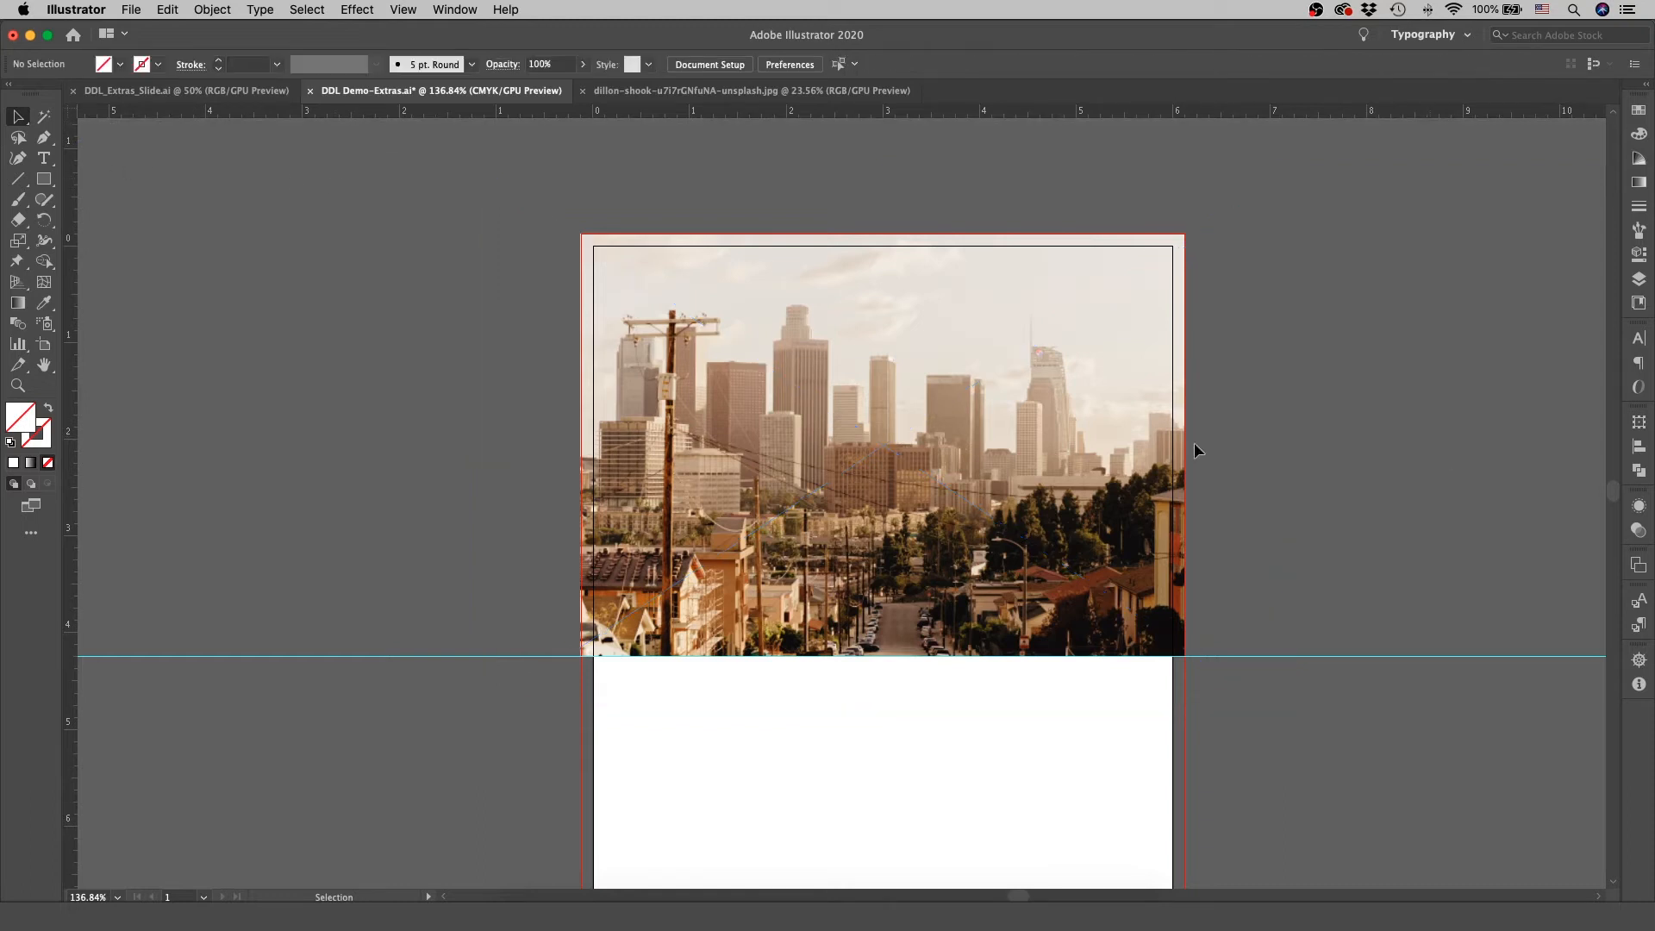
Release the skyline photo's clipping mask, and make it again from the same 6.25 by 4.375 in rectangle and photo
{"action": "left_click", "coordinate": [834, 397]}
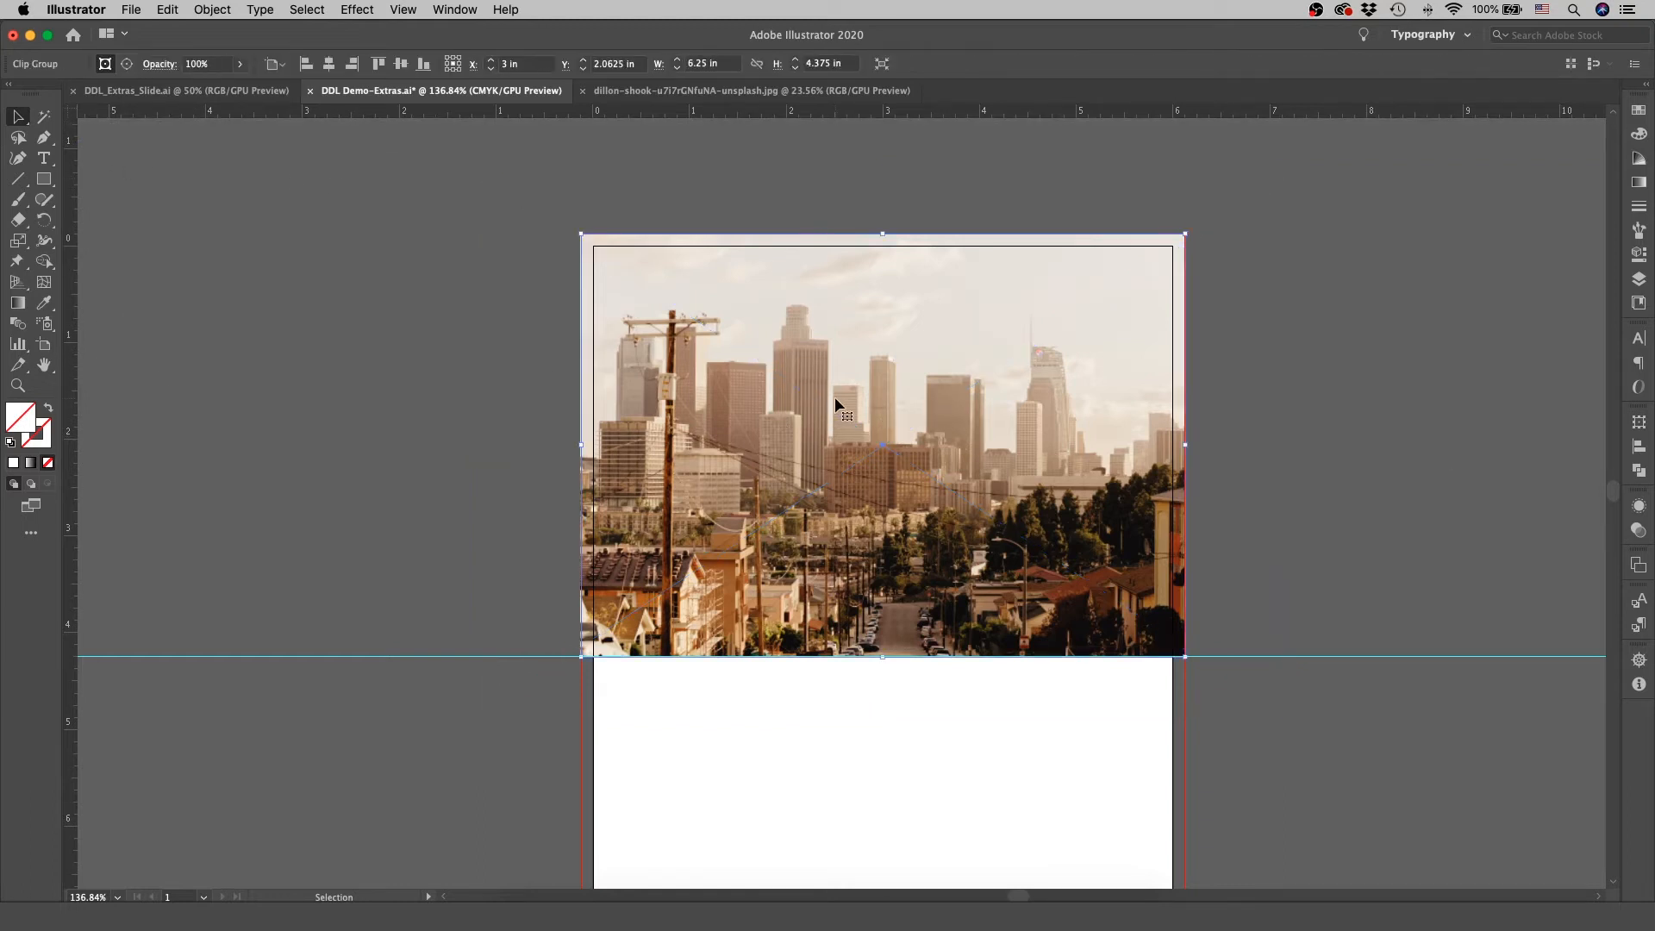
{"action": "right_click", "coordinate": [986, 400]}
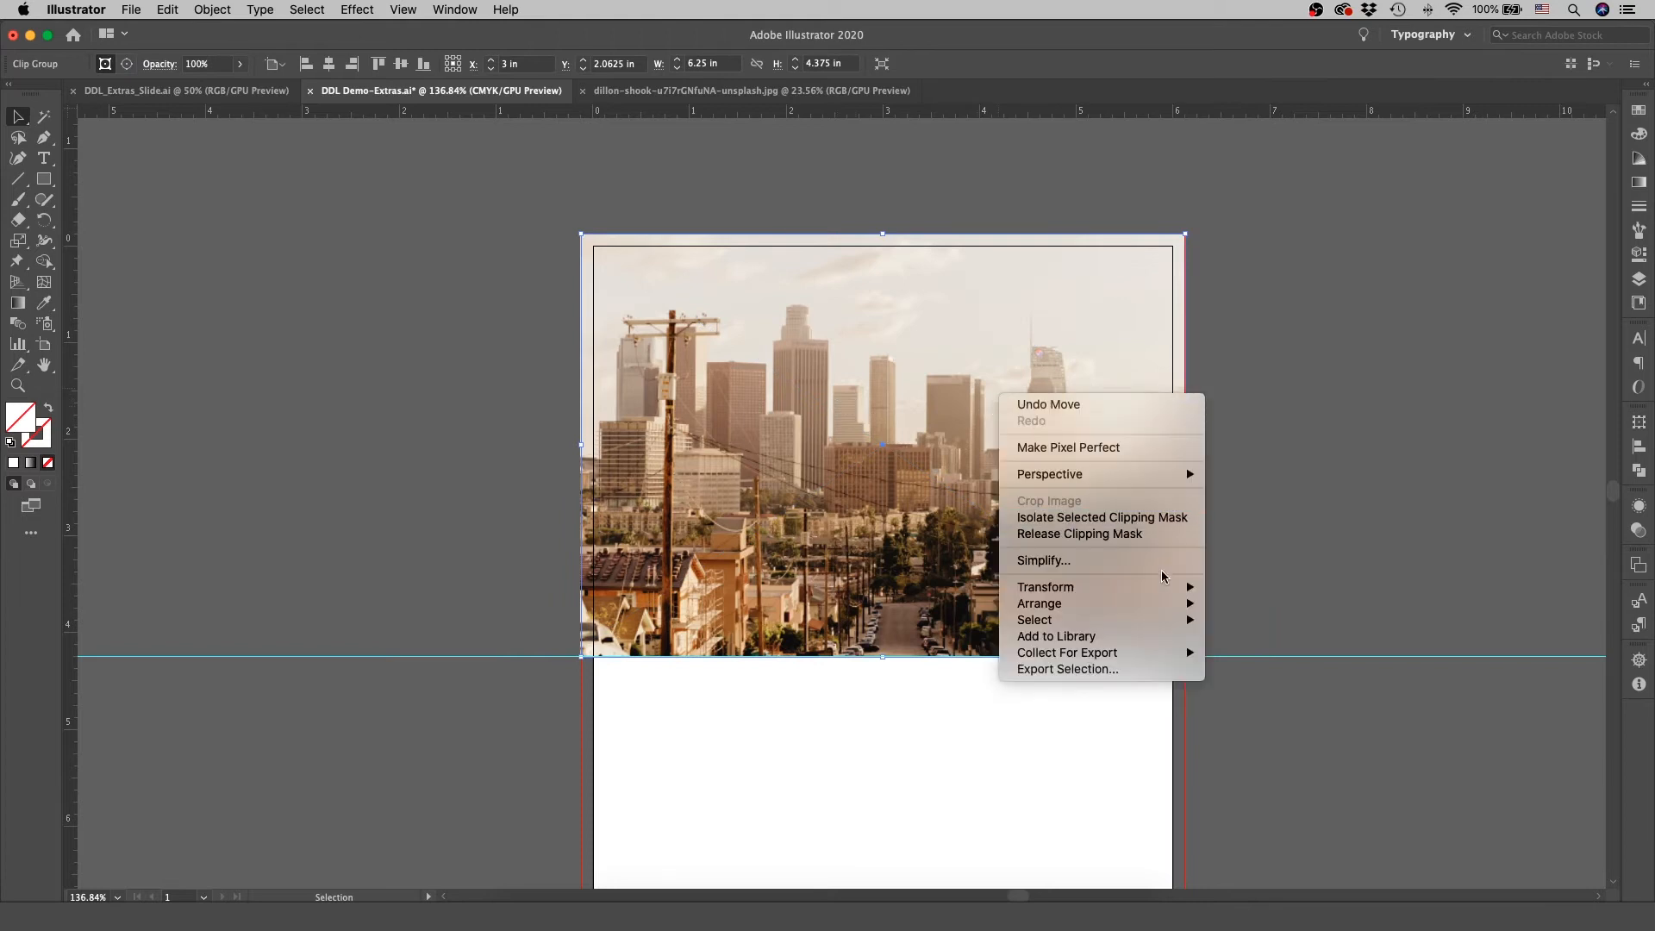
{"action": "left_click", "coordinate": [1119, 535]}
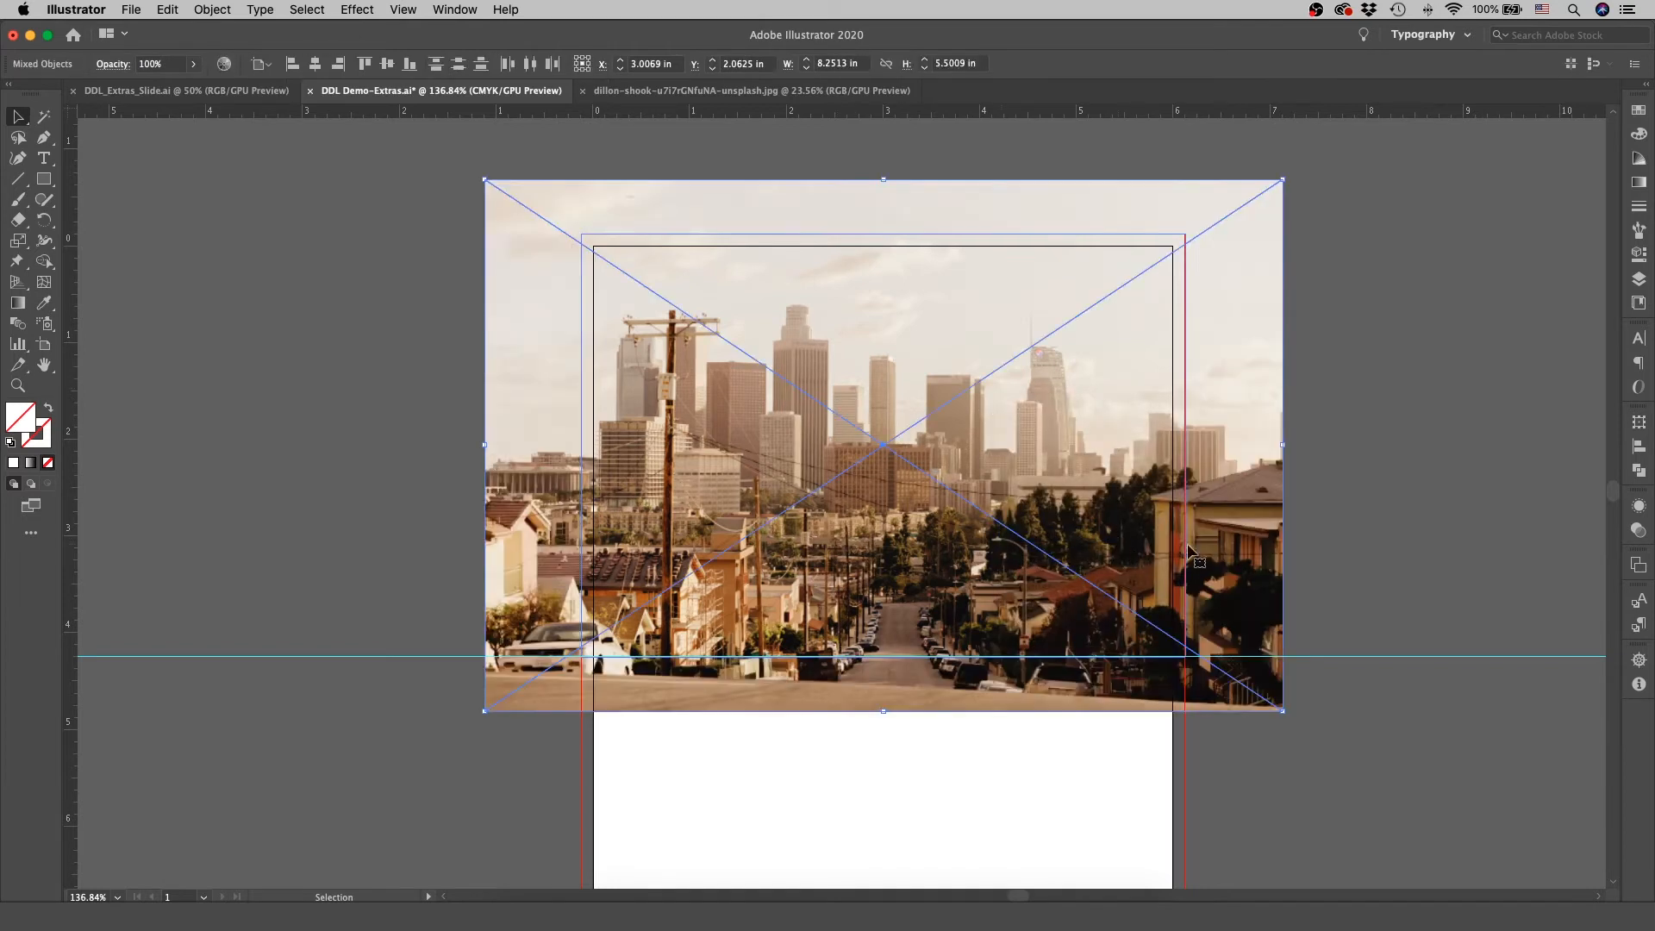
{"action": "left_click", "coordinate": [1388, 515]}
{"action": "left_click", "coordinate": [1187, 556]}
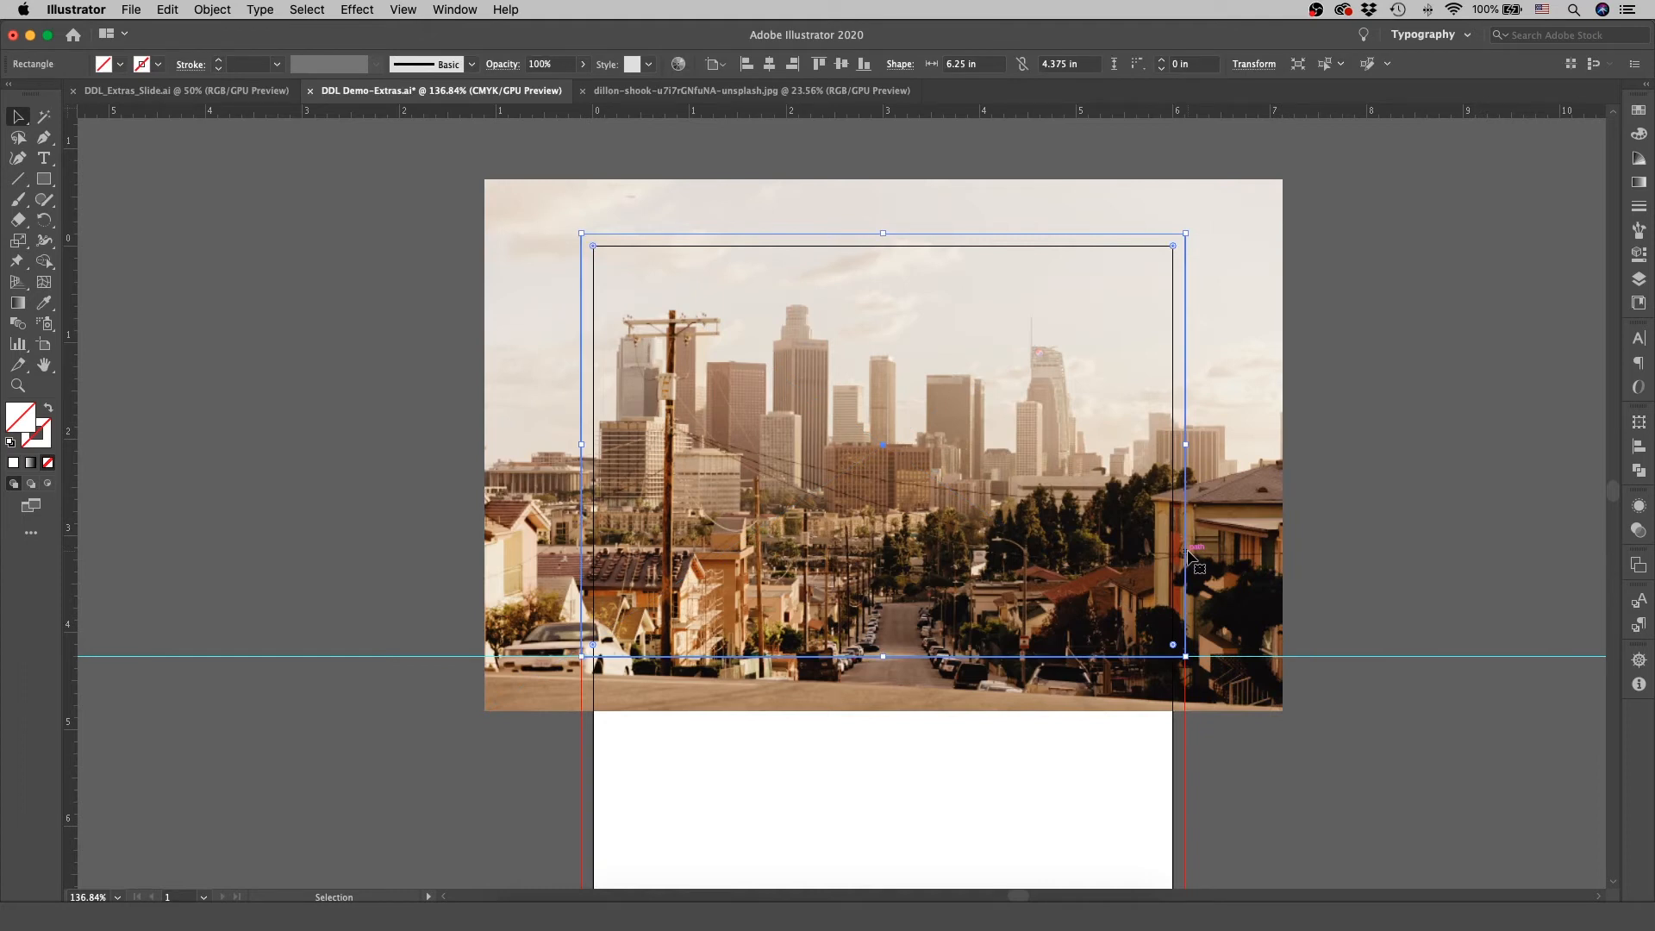
{"action": "key", "text": "super+7"}
{"action": "left_click", "coordinate": [1295, 561]}
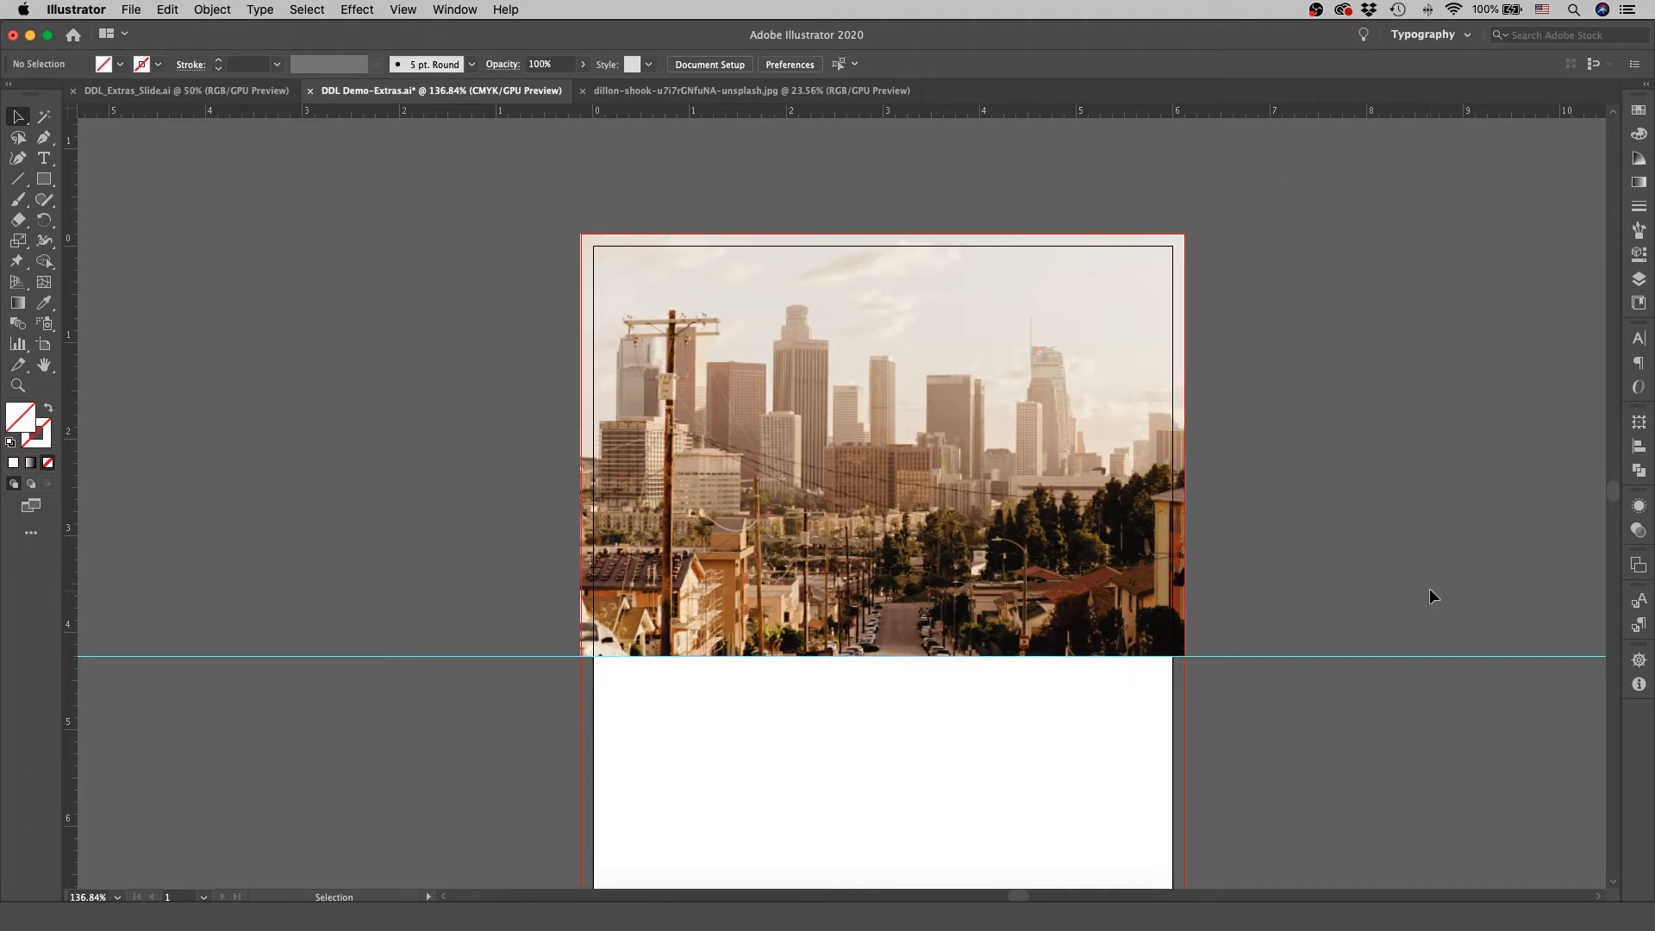
Place the yellow fire hydrant photo as a linked image about 3.05 by 4.57 in over the skyline's right half
{"action": "left_click", "coordinate": [131, 9]}
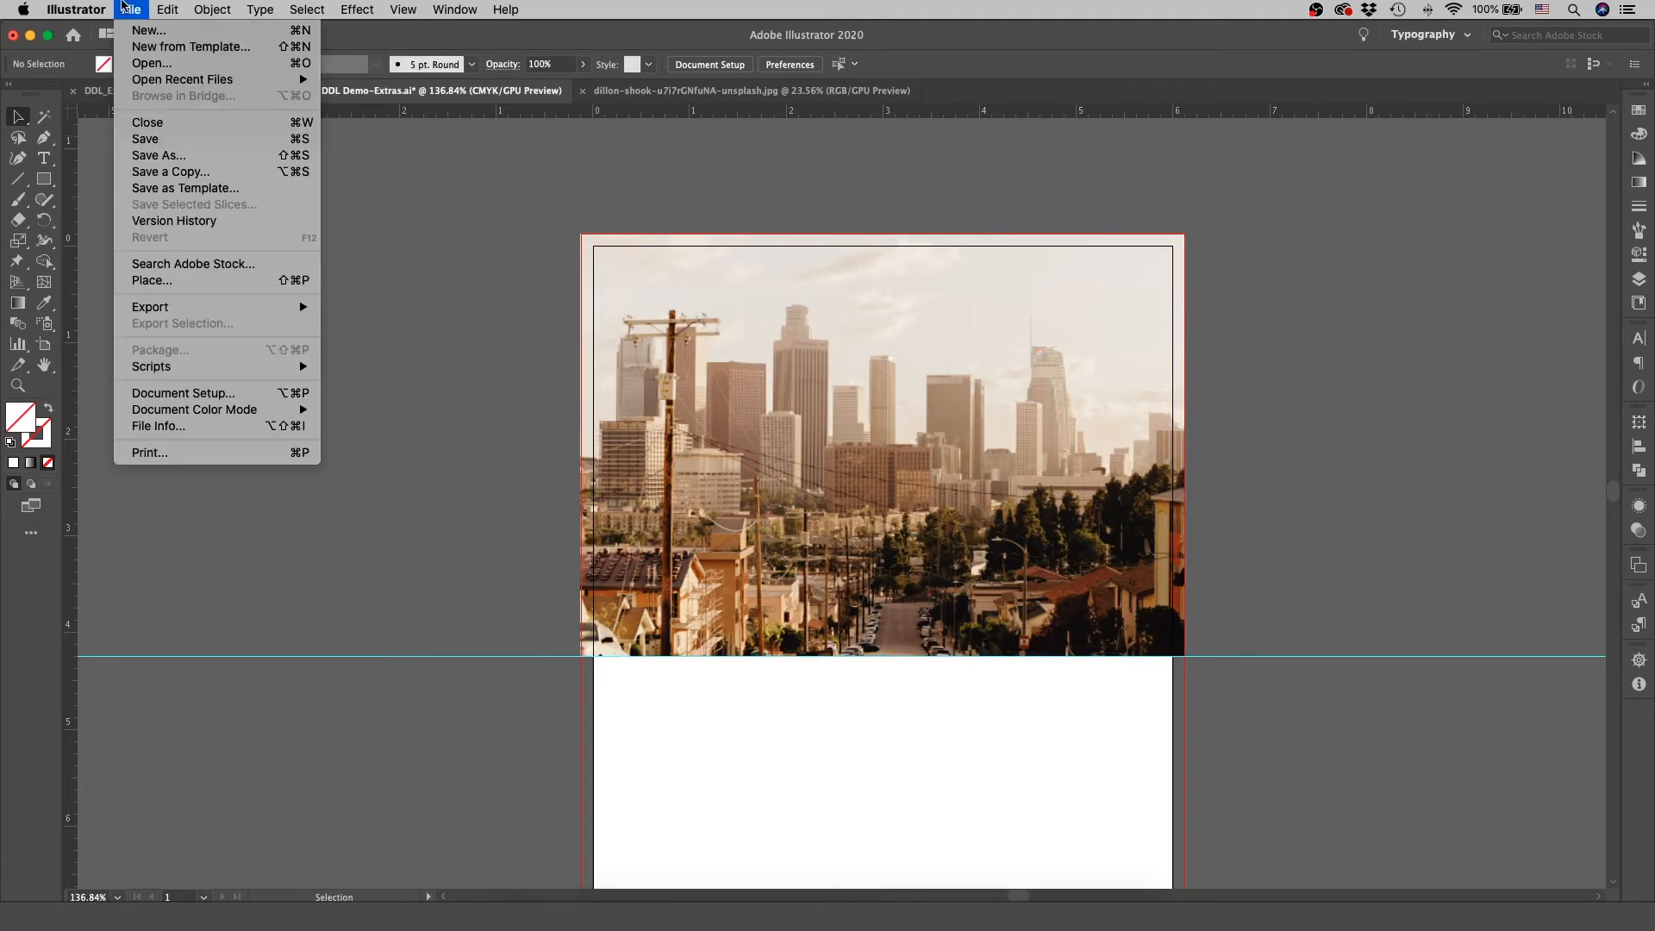
{"action": "left_click", "coordinate": [220, 281]}
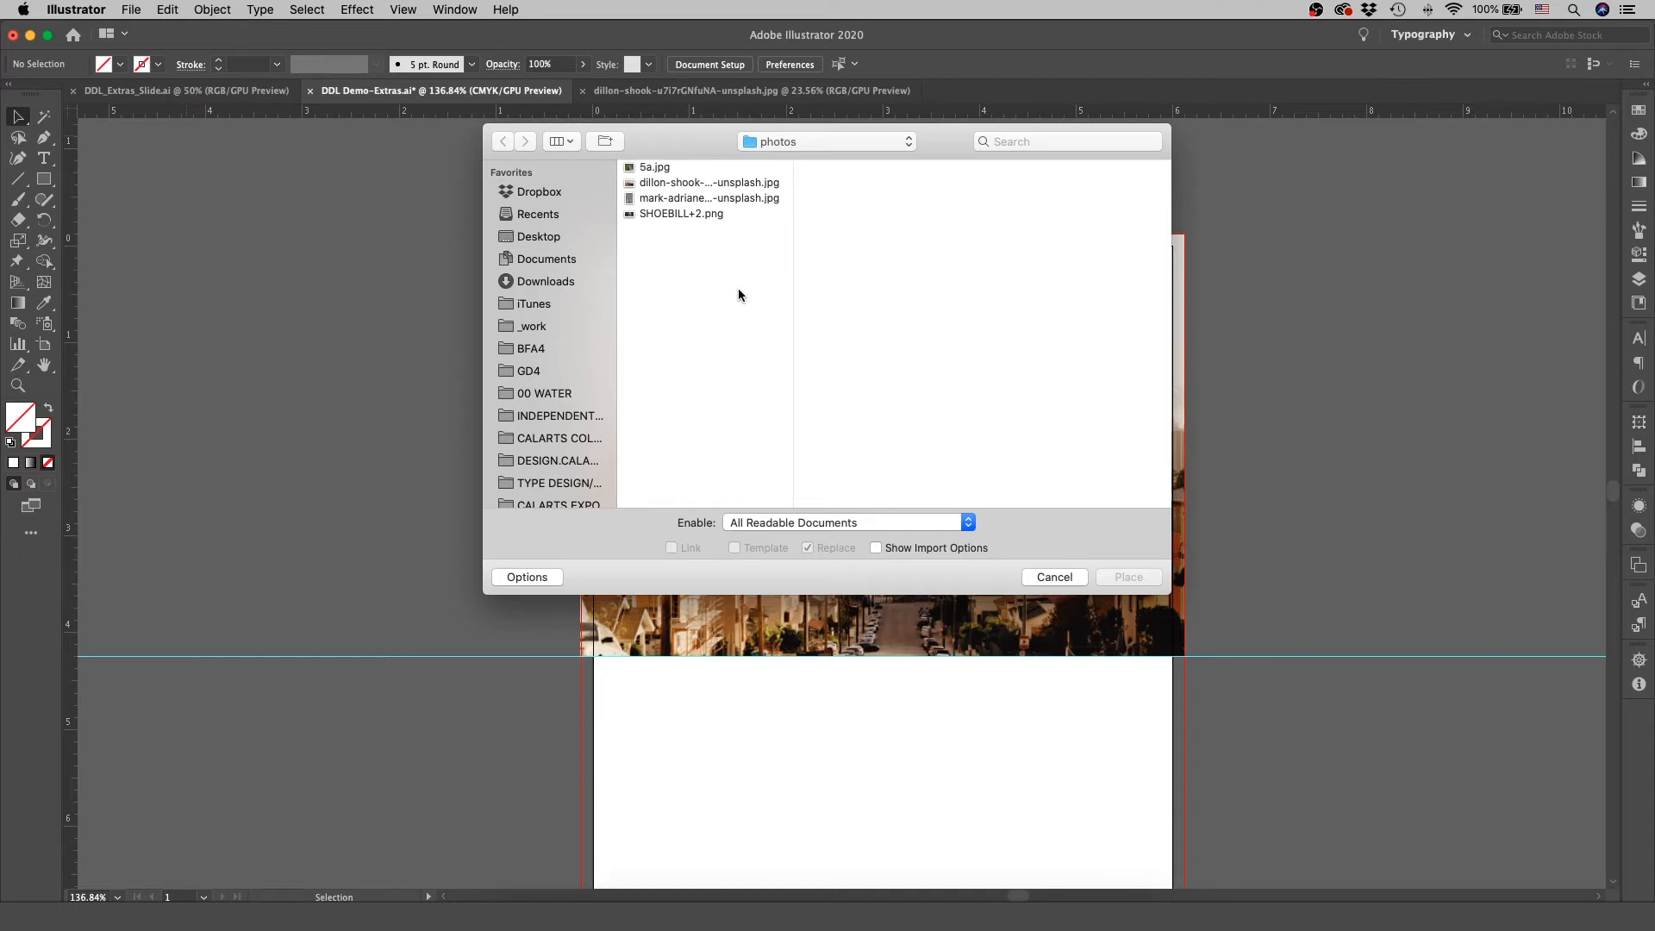
{"action": "left_click", "coordinate": [678, 200]}
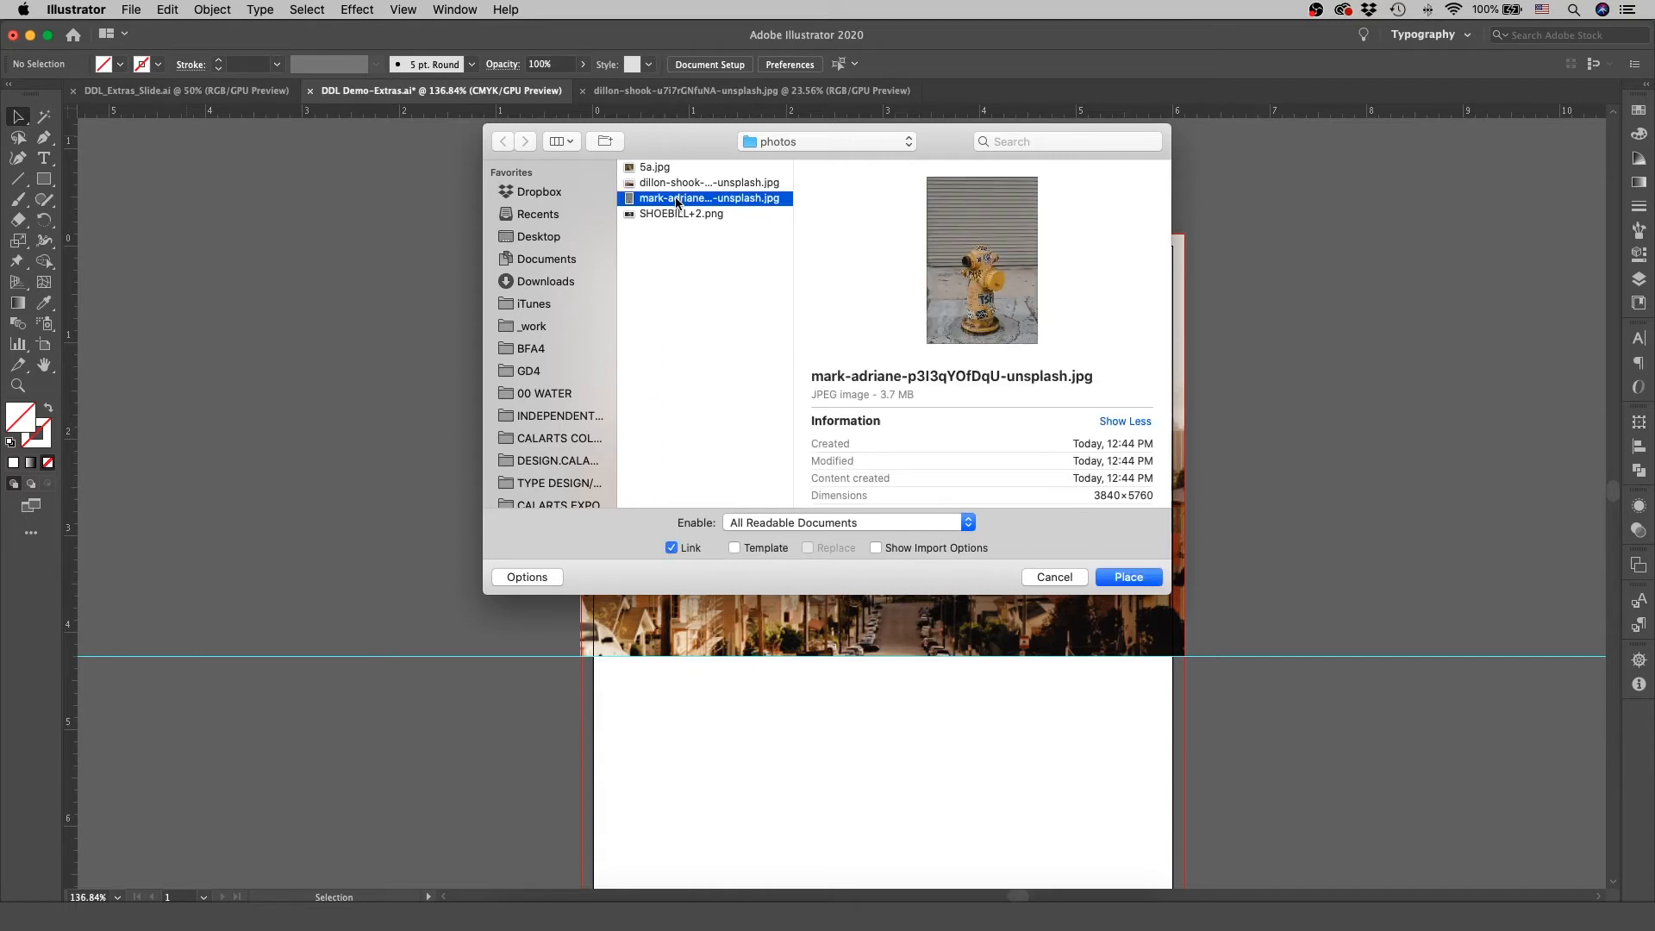
{"action": "left_click", "coordinate": [1128, 578]}
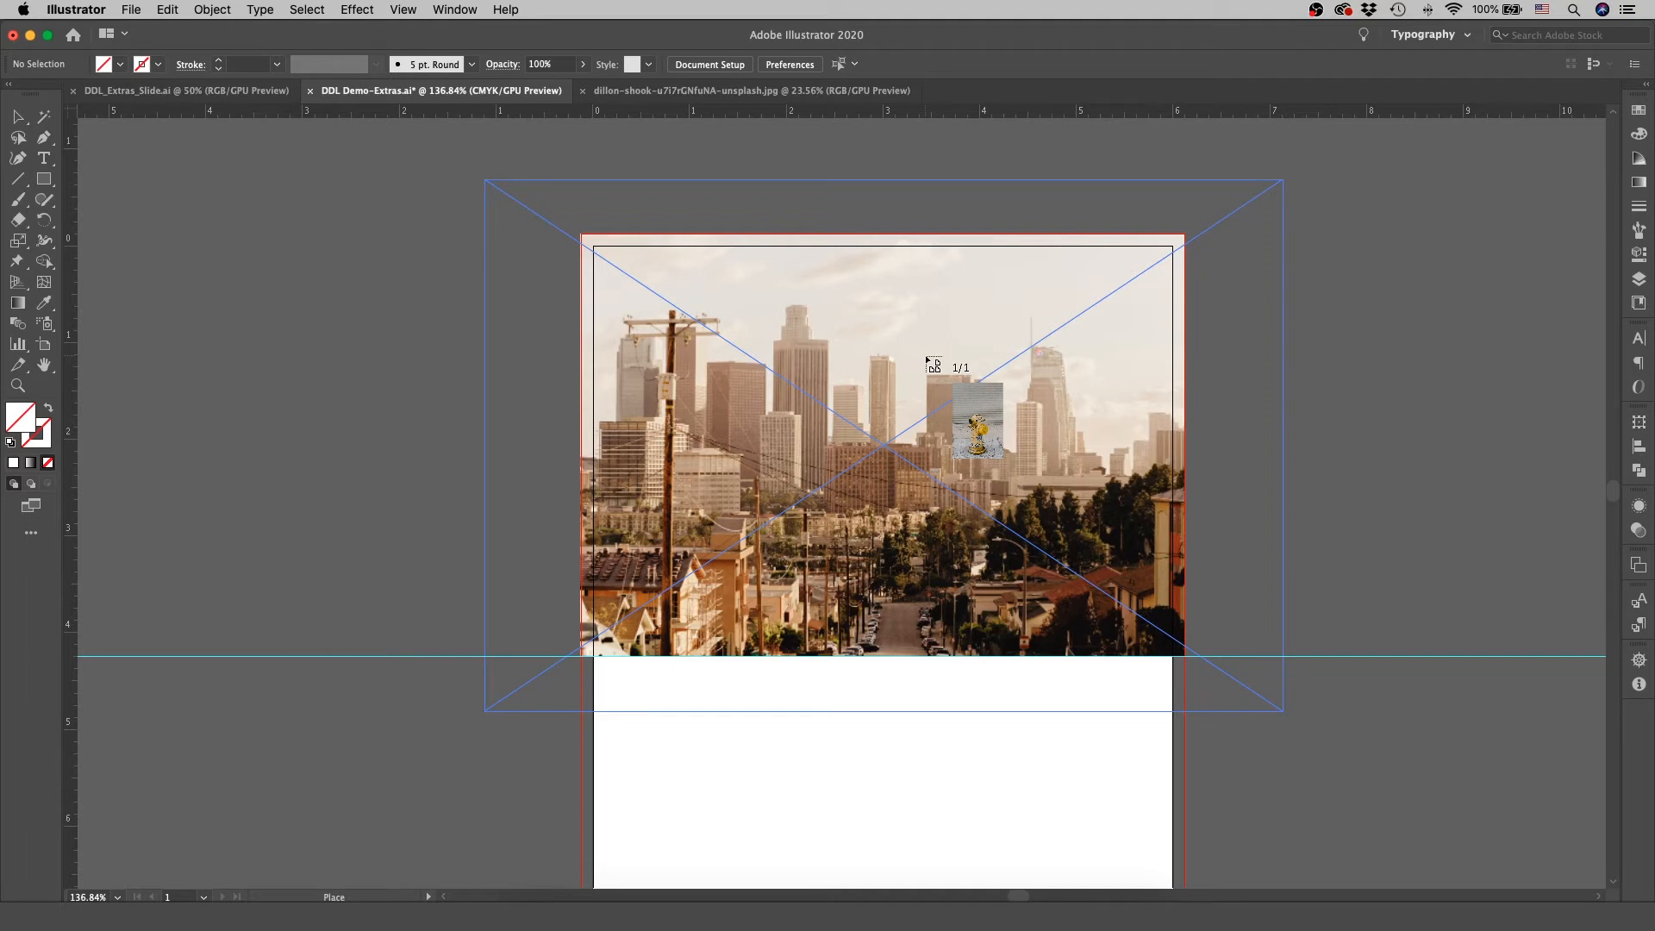
{"action": "left_click_drag", "start_coordinate": [875, 269], "coordinate": [1206, 707]}
{"action": "left_click_drag", "start_coordinate": [1136, 559], "coordinate": [1308, 463]}
Trace the fire hydrant's outline with the Pen tool as a closed path, following its base, caps, top and side nozzles
{"action": "key", "text": "z"}
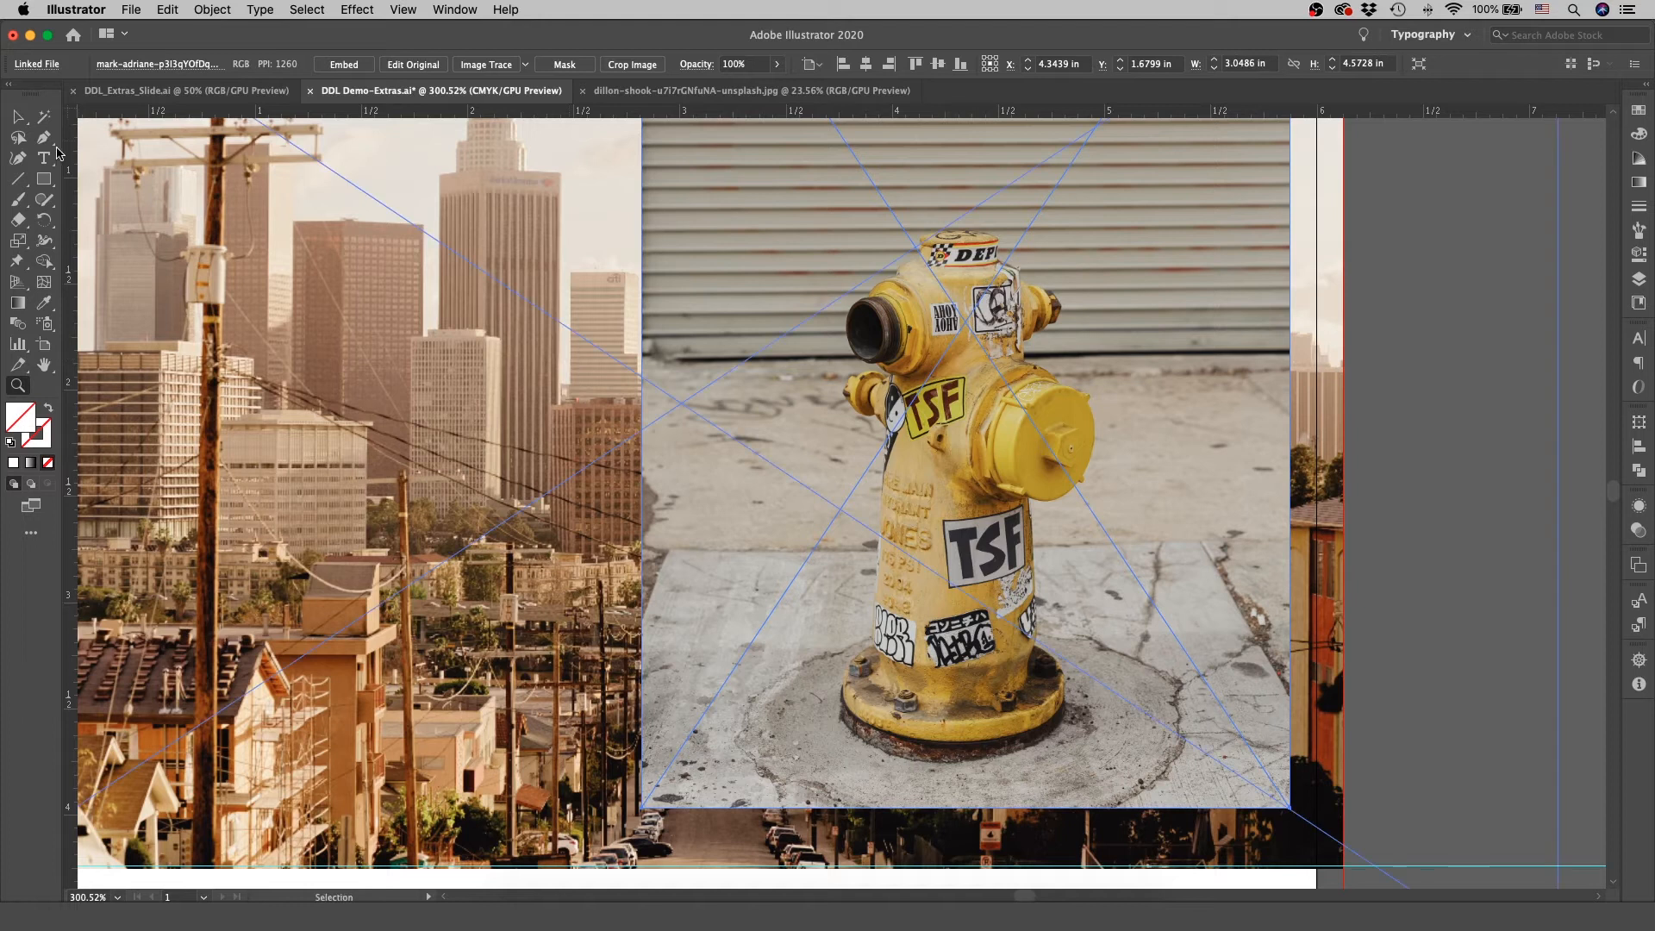
{"action": "key", "text": "p"}
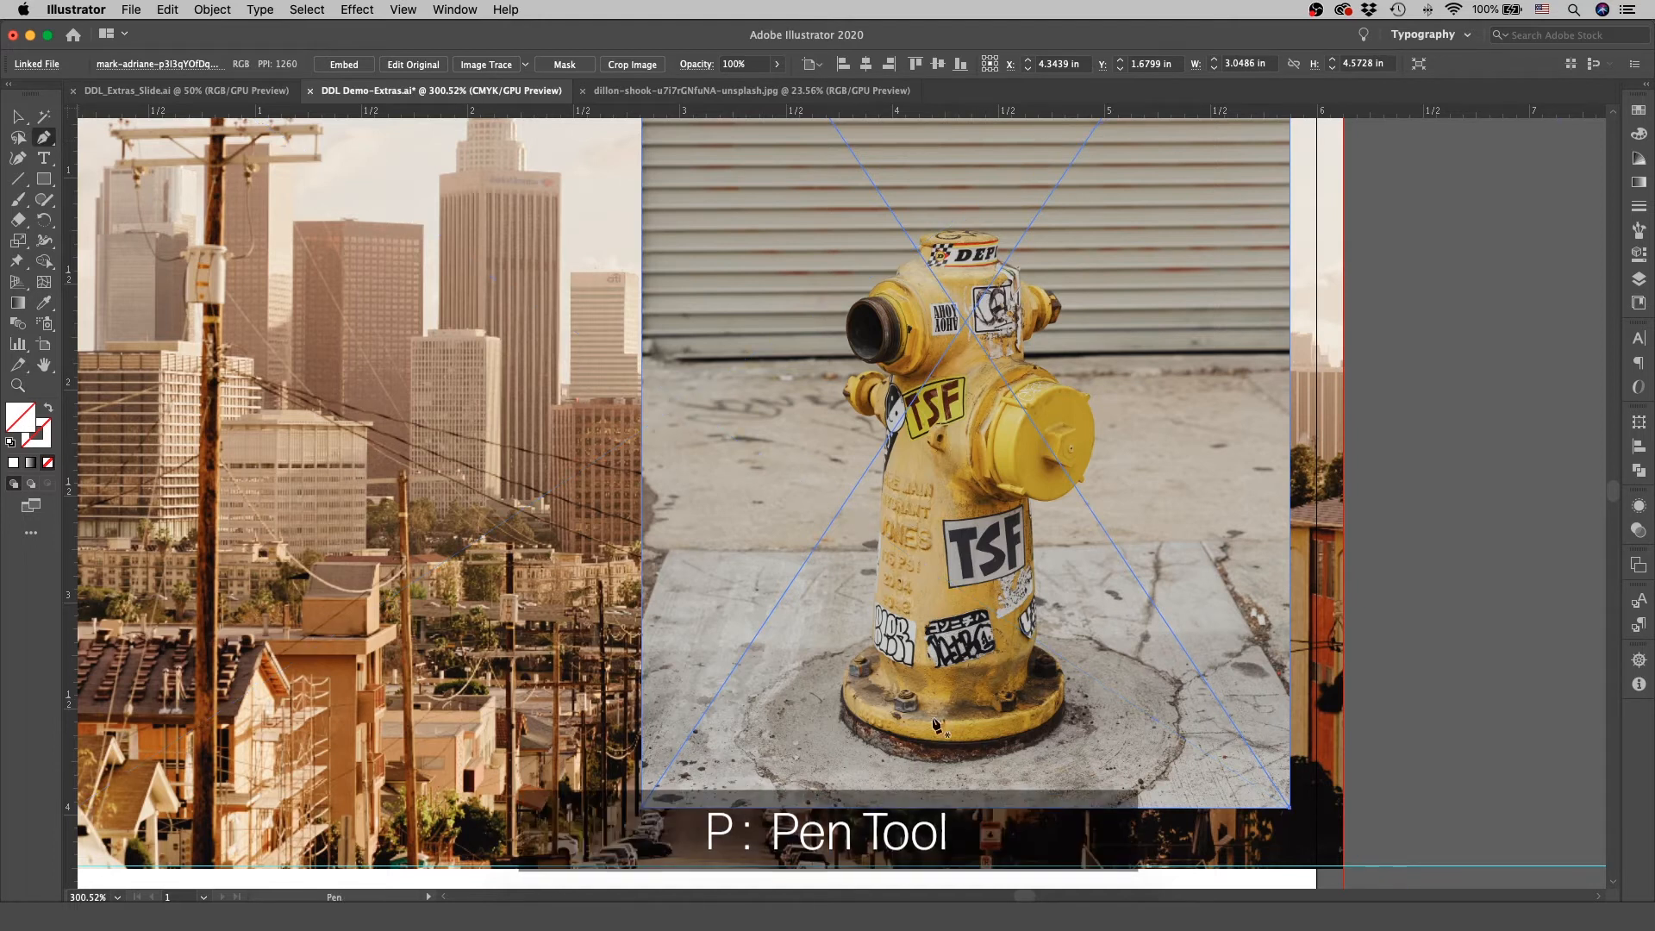
{"action": "left_click", "coordinate": [872, 645]}
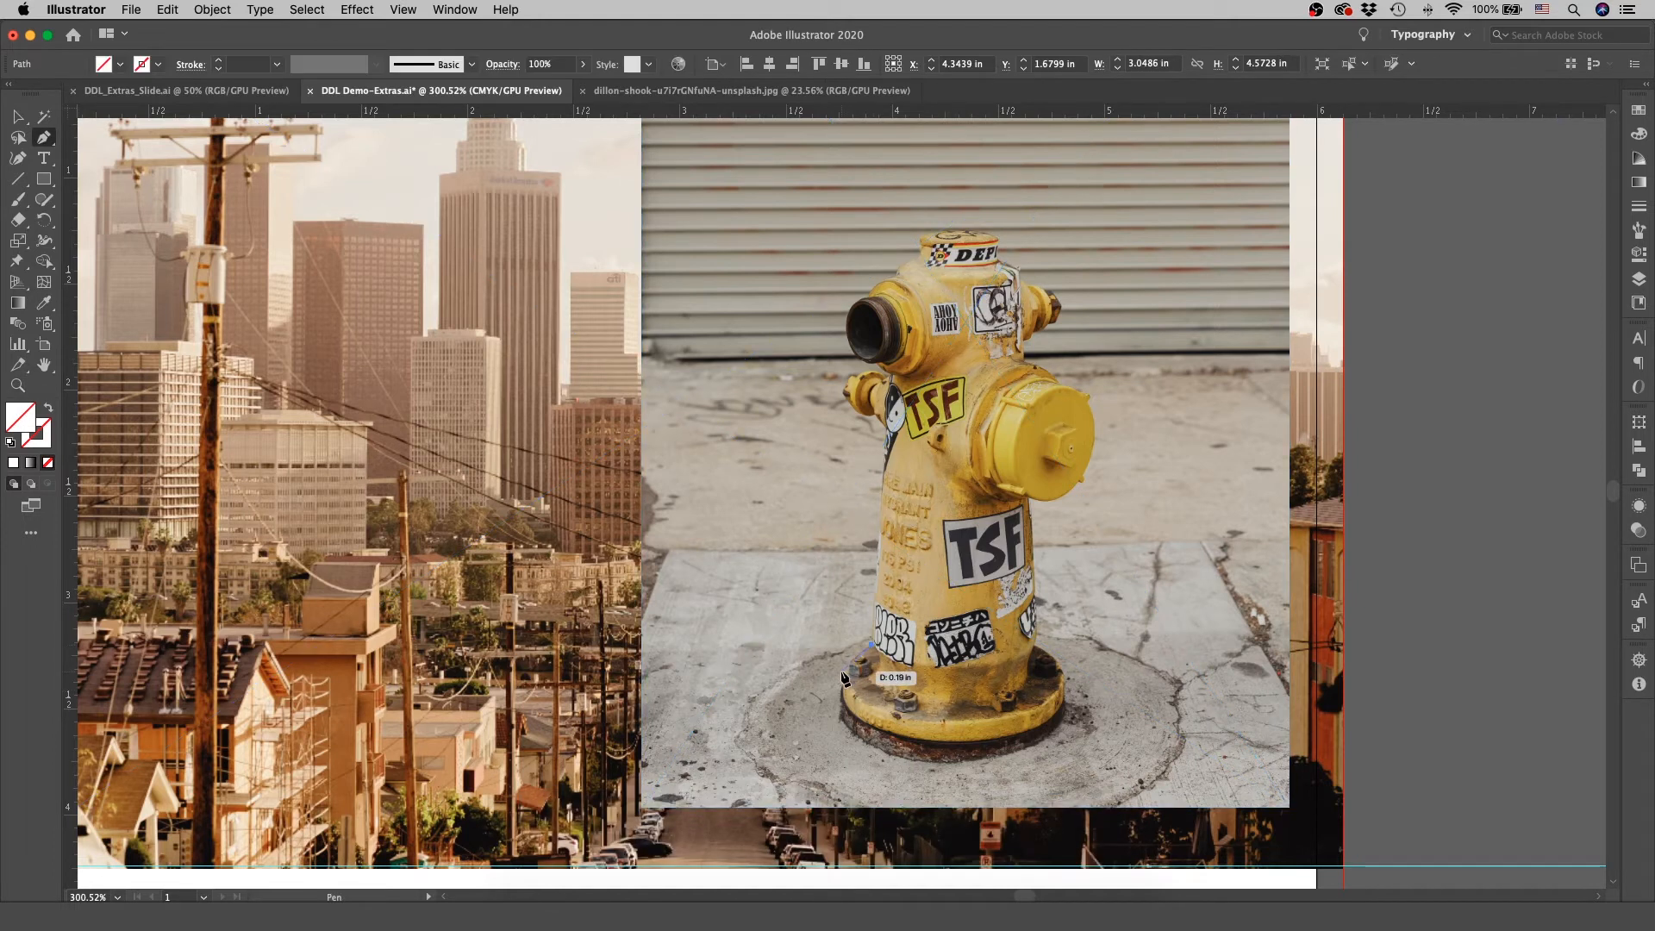
{"action": "left_click_drag", "start_coordinate": [843, 670], "coordinate": [841, 684]}
{"action": "left_click_drag", "start_coordinate": [943, 764], "coordinate": [1066, 708]}
{"action": "left_click", "coordinate": [1067, 667]}
{"action": "left_click", "coordinate": [1034, 645]}
{"action": "left_click_drag", "start_coordinate": [1035, 571], "coordinate": [1076, 494]}
{"action": "left_click_drag", "start_coordinate": [1095, 428], "coordinate": [1096, 398]}
{"action": "left_click", "coordinate": [1057, 377]}
{"action": "left_click", "coordinate": [1025, 356]}
{"action": "left_click", "coordinate": [1025, 342]}
{"action": "left_click", "coordinate": [1041, 328]}
{"action": "left_click", "coordinate": [1055, 322]}
{"action": "left_click", "coordinate": [1053, 294]}
{"action": "left_click", "coordinate": [1021, 283]}
{"action": "left_click", "coordinate": [1019, 269]}
{"action": "left_click", "coordinate": [998, 262]}
{"action": "left_click", "coordinate": [998, 240]}
{"action": "left_click_drag", "start_coordinate": [960, 228], "coordinate": [939, 229]}
{"action": "left_click", "coordinate": [922, 239]}
{"action": "left_click", "coordinate": [919, 256]}
{"action": "left_click", "coordinate": [893, 276]}
{"action": "left_click", "coordinate": [876, 288]}
{"action": "left_click_drag", "start_coordinate": [850, 313], "coordinate": [867, 417]}
{"action": "left_click", "coordinate": [890, 373]}
{"action": "left_click", "coordinate": [862, 372]}
{"action": "left_click", "coordinate": [846, 378]}
{"action": "left_click", "coordinate": [843, 392]}
{"action": "left_click", "coordinate": [876, 414]}
{"action": "left_click", "coordinate": [886, 432]}
{"action": "left_click_drag", "start_coordinate": [877, 577], "coordinate": [874, 605]}
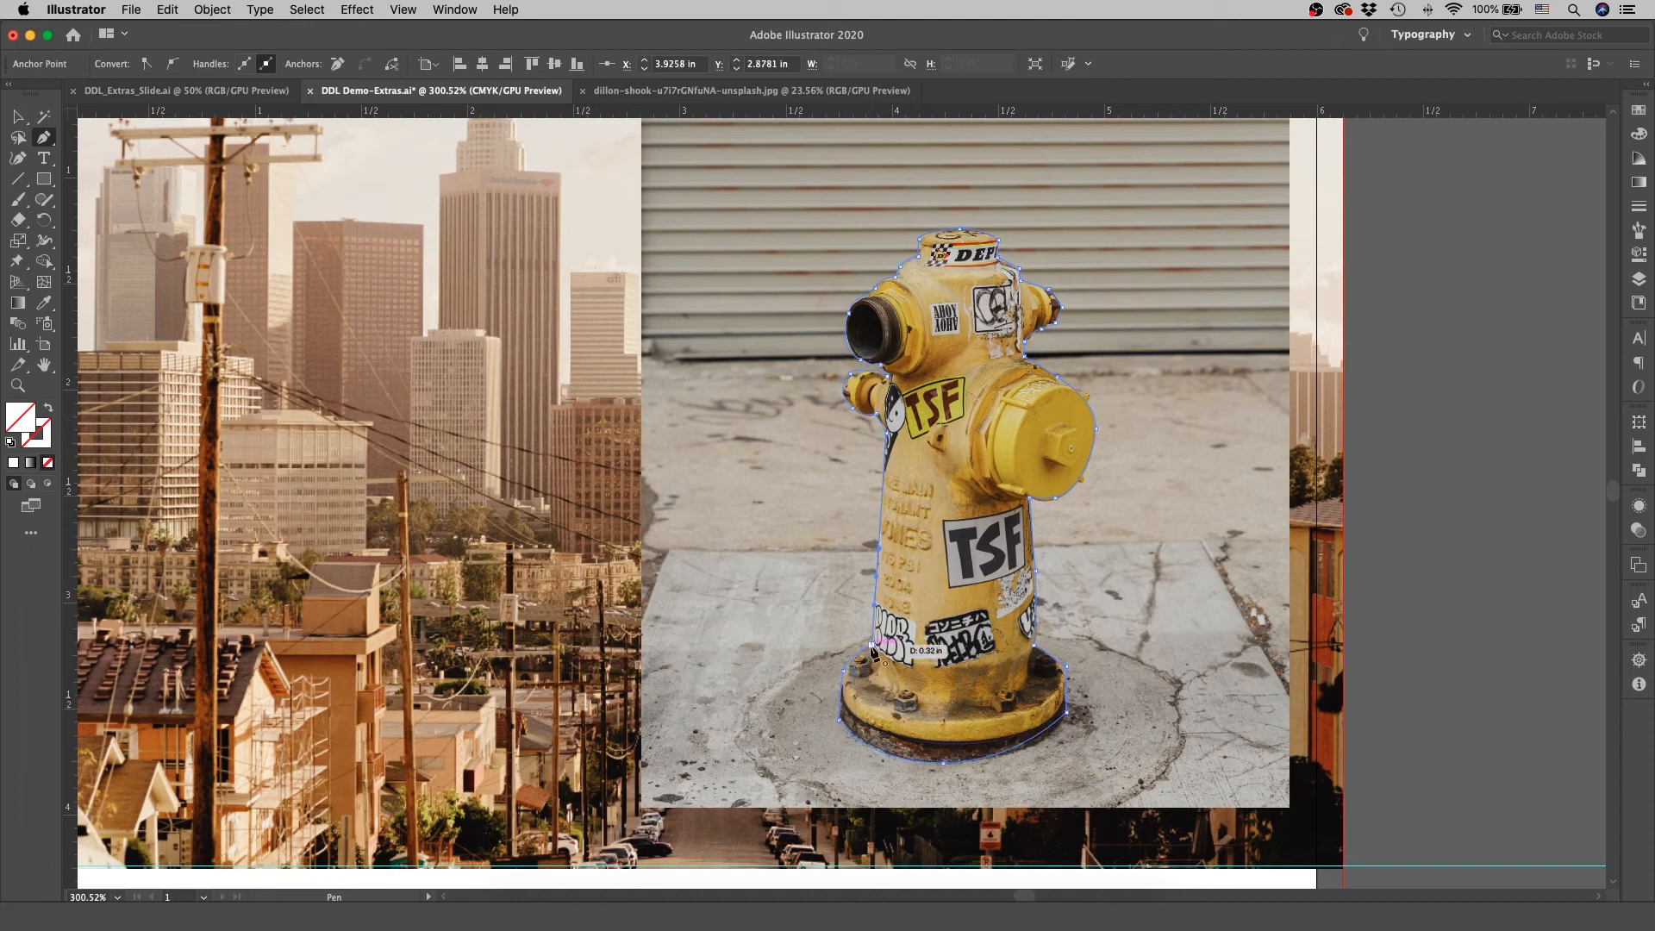
{"action": "left_click", "coordinate": [871, 644]}
Select the traced outline together with the hydrant photo, make a clipping mask from them, and deselect the result
{"action": "key", "text": "v"}
{"action": "left_click", "coordinate": [1238, 509], "text": "shift"}
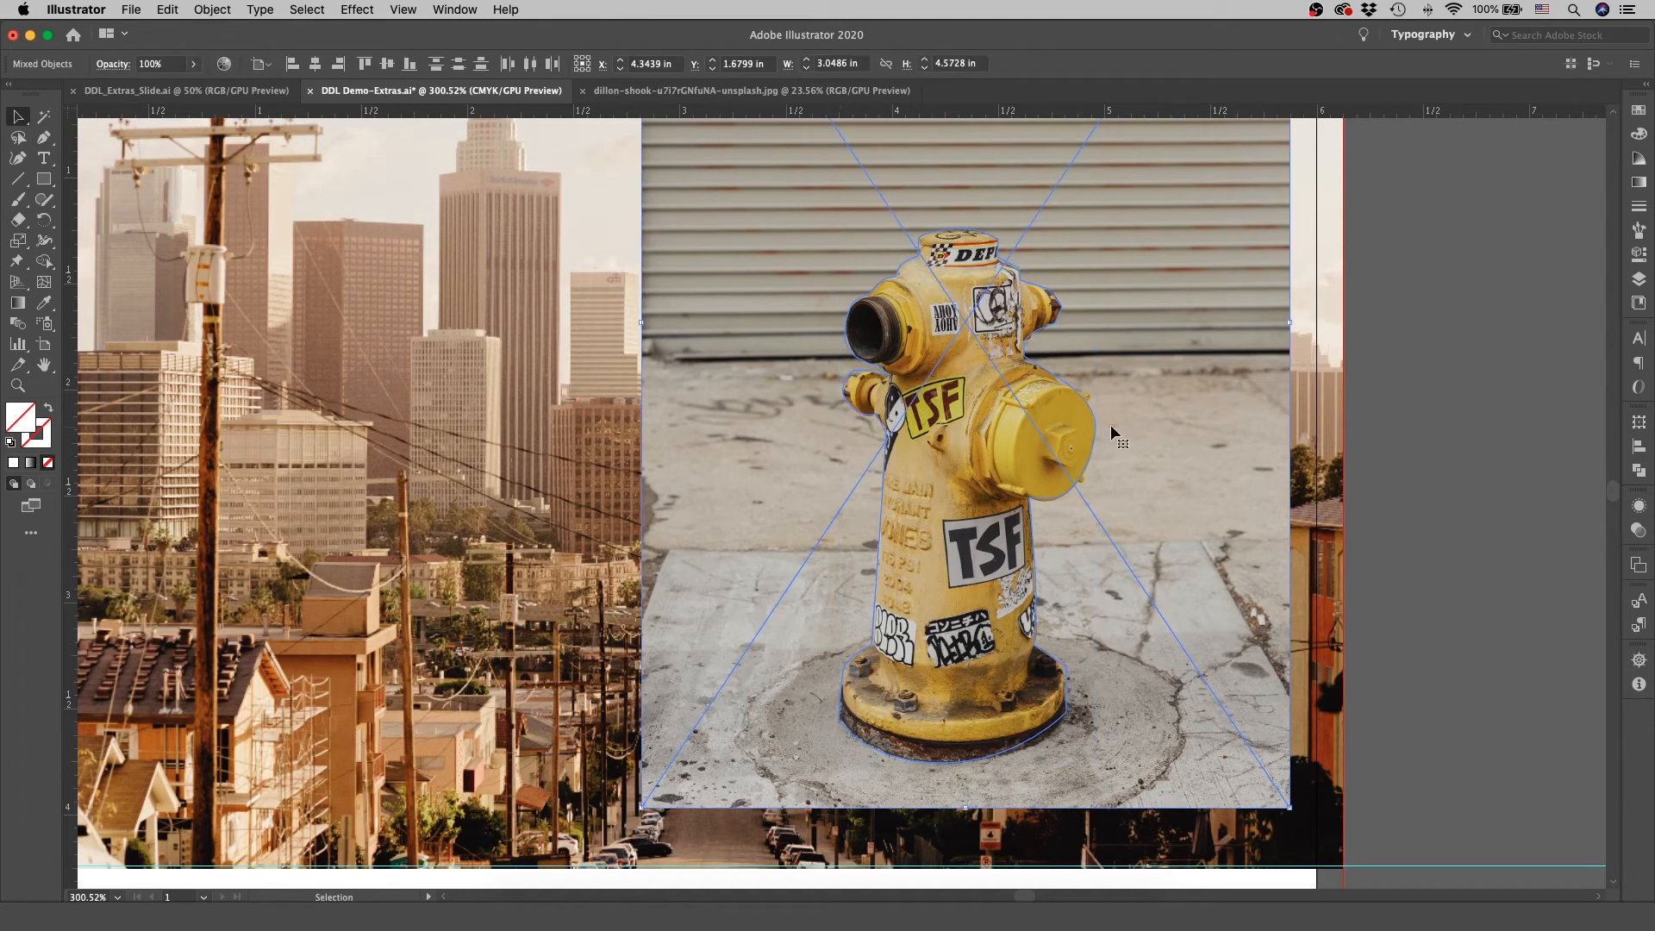
{"action": "right_click", "coordinate": [1173, 424]}
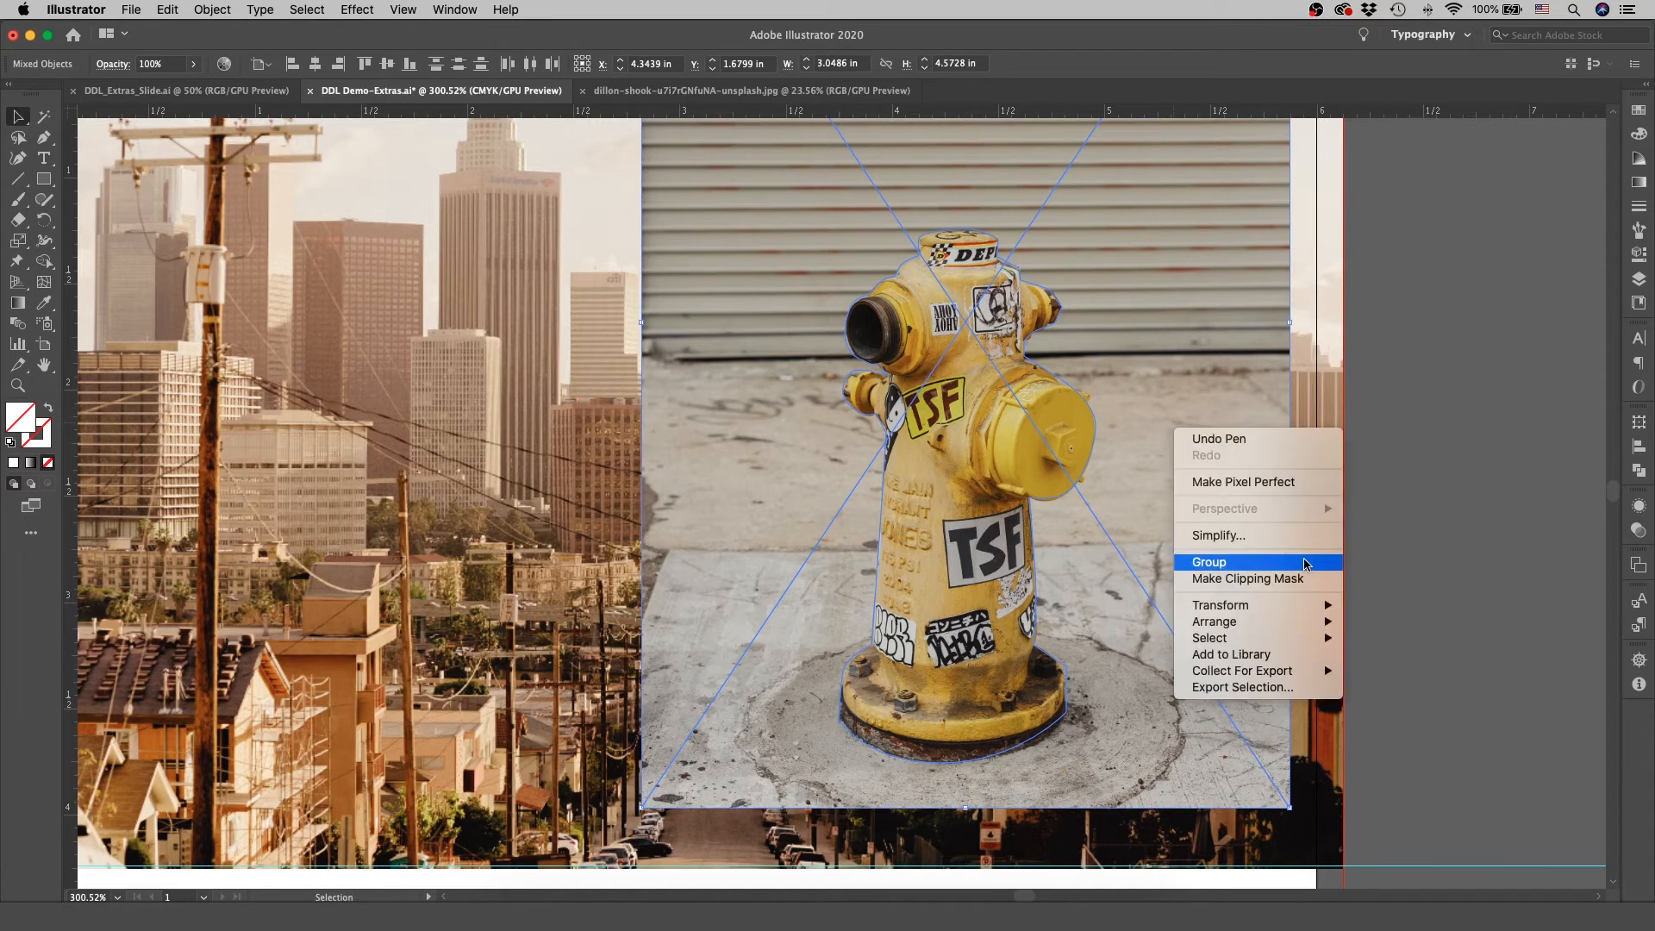
{"action": "left_click", "coordinate": [1300, 580]}
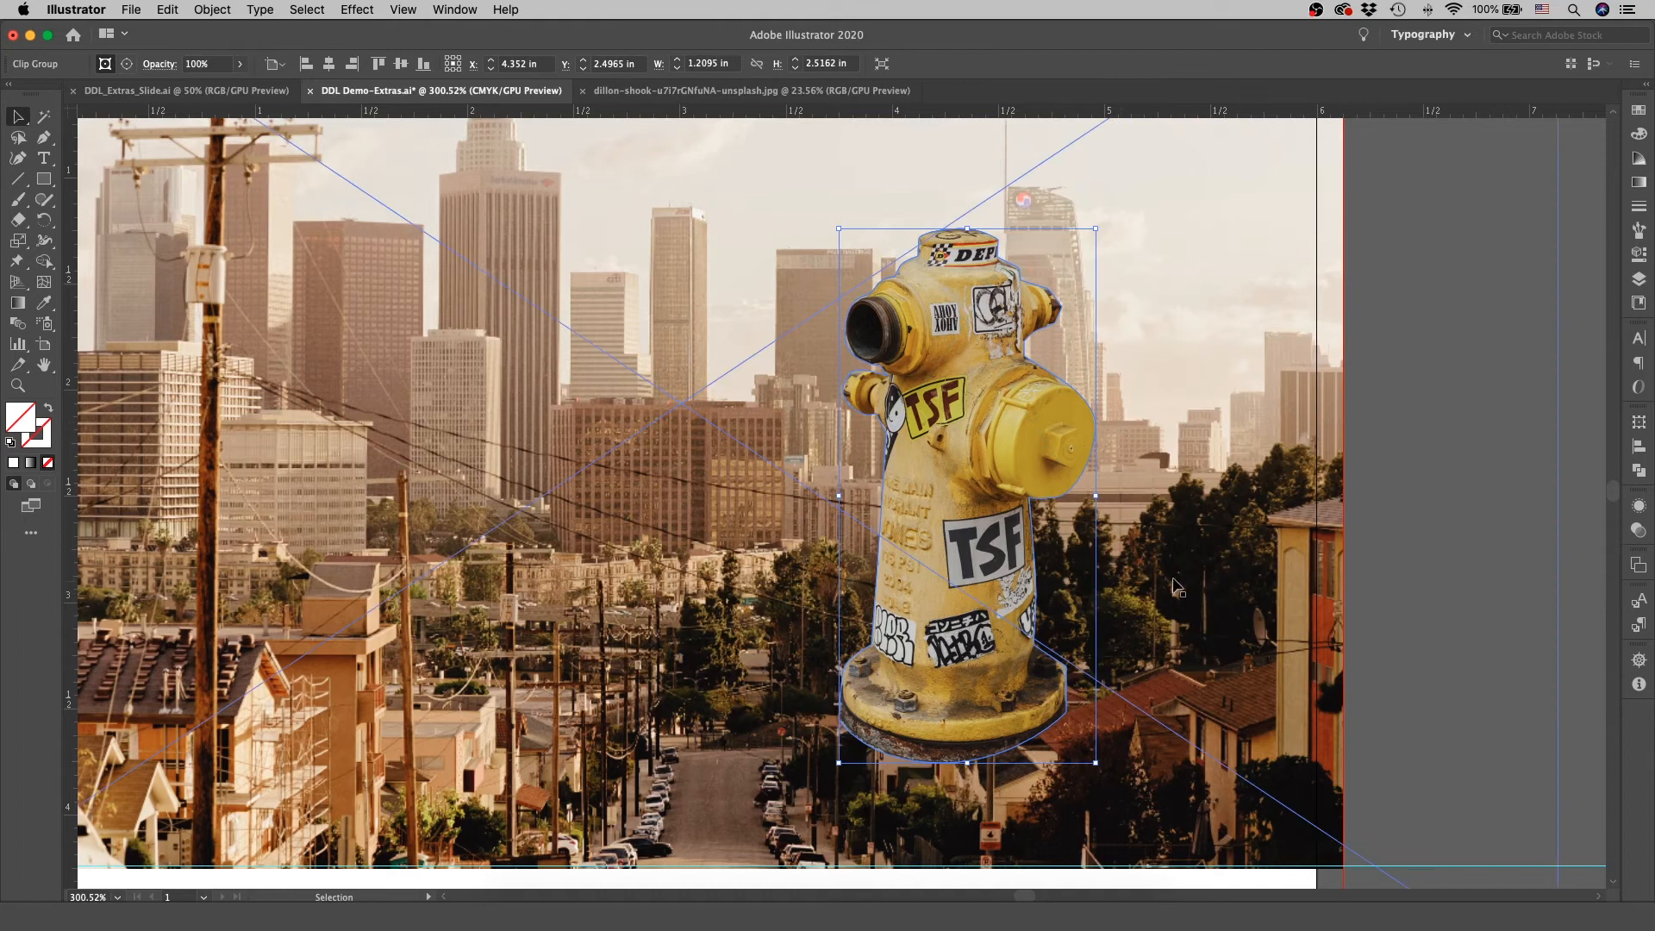
{"action": "left_click", "coordinate": [1495, 576]}
Enlarge the hydrant cutout slightly and reposition it over the right side of the skyline
{"action": "key", "text": "super+minus"}
{"action": "key", "text": "super+minus"}
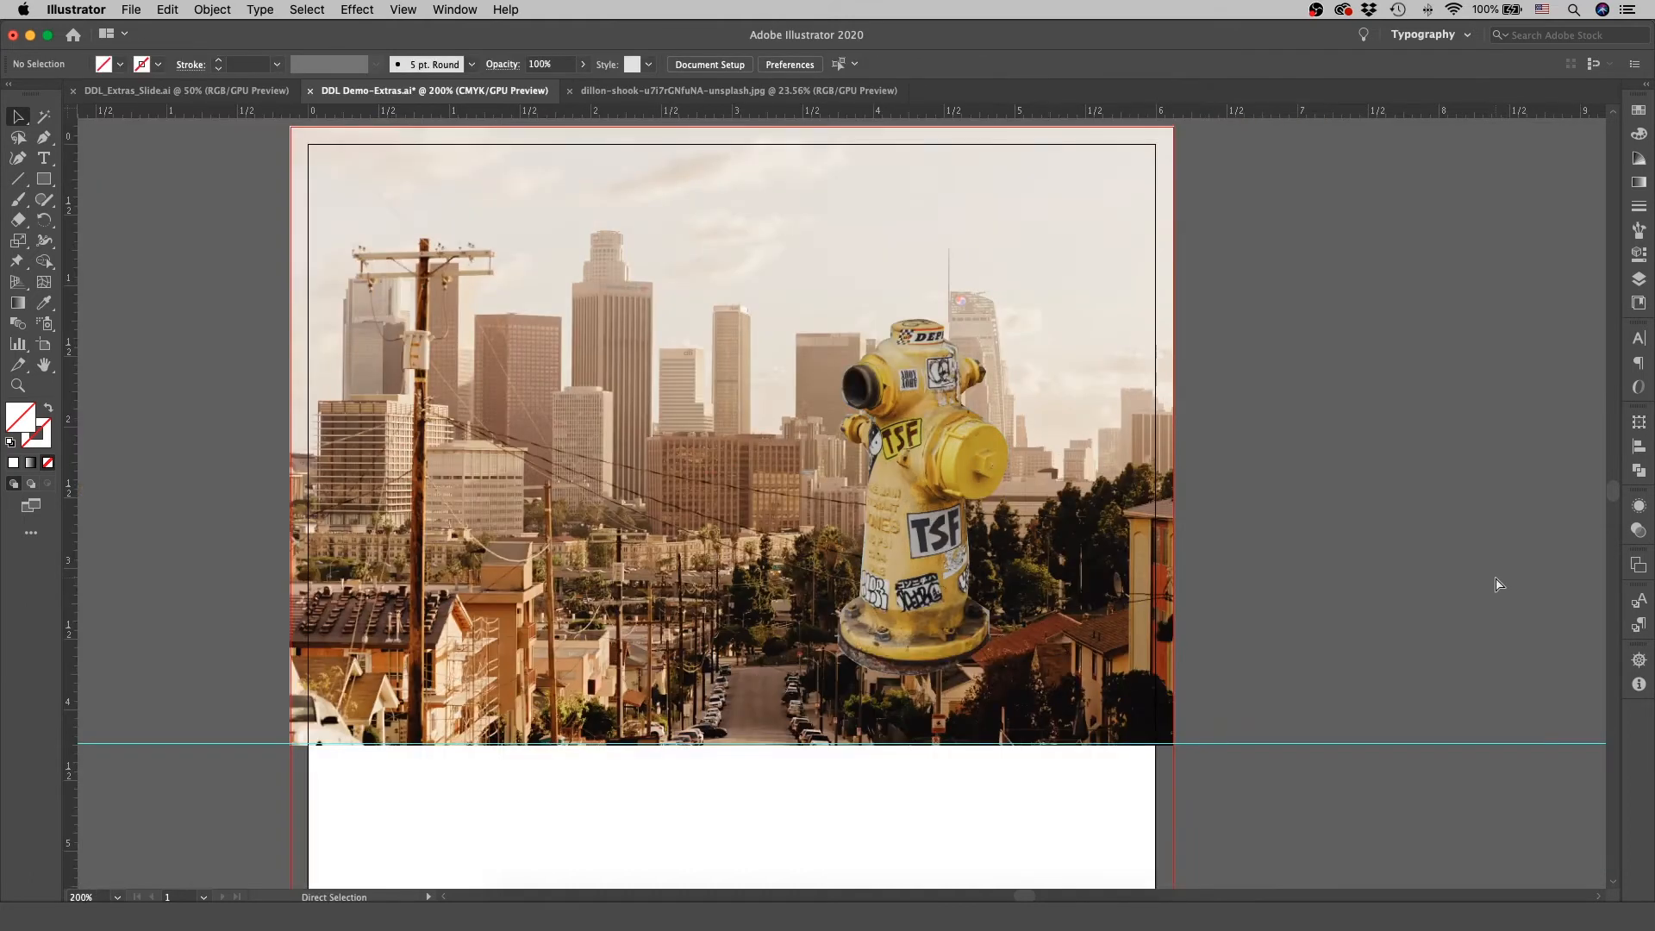
{"action": "scroll", "coordinate": [1494, 579], "scroll_direction": "left", "scroll_amount": 3}
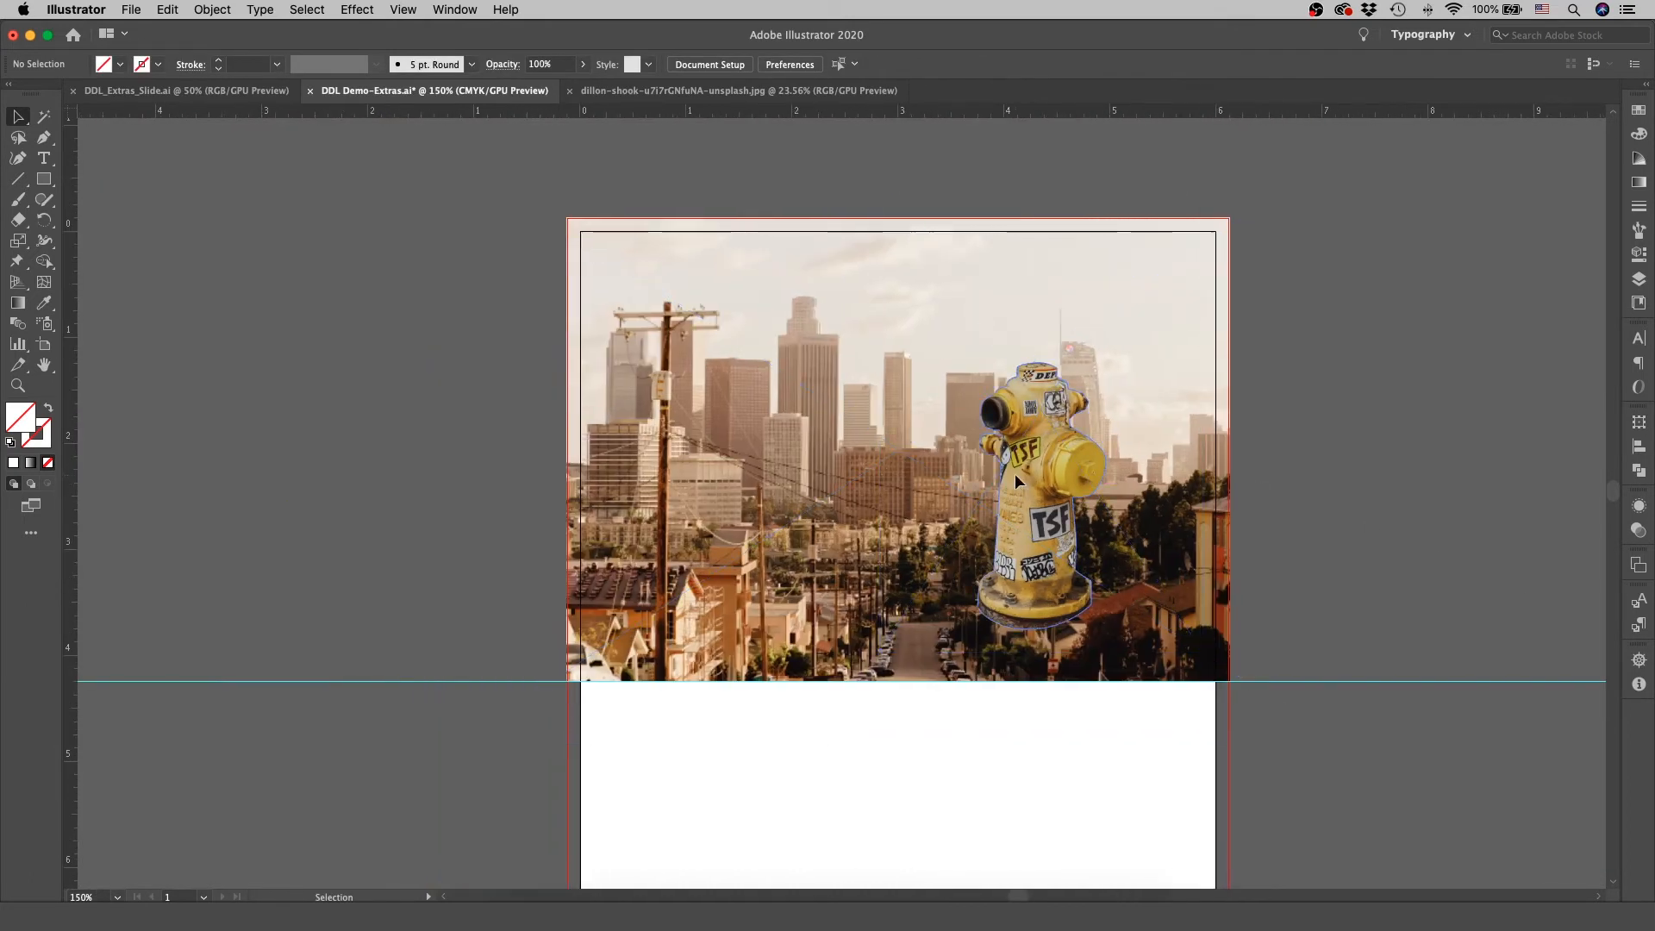
{"action": "left_click", "coordinate": [1041, 483]}
{"action": "left_click_drag", "start_coordinate": [977, 363], "coordinate": [948, 299]}
{"action": "left_click_drag", "start_coordinate": [1056, 428], "coordinate": [1088, 447]}
{"action": "left_click", "coordinate": [1326, 464]}
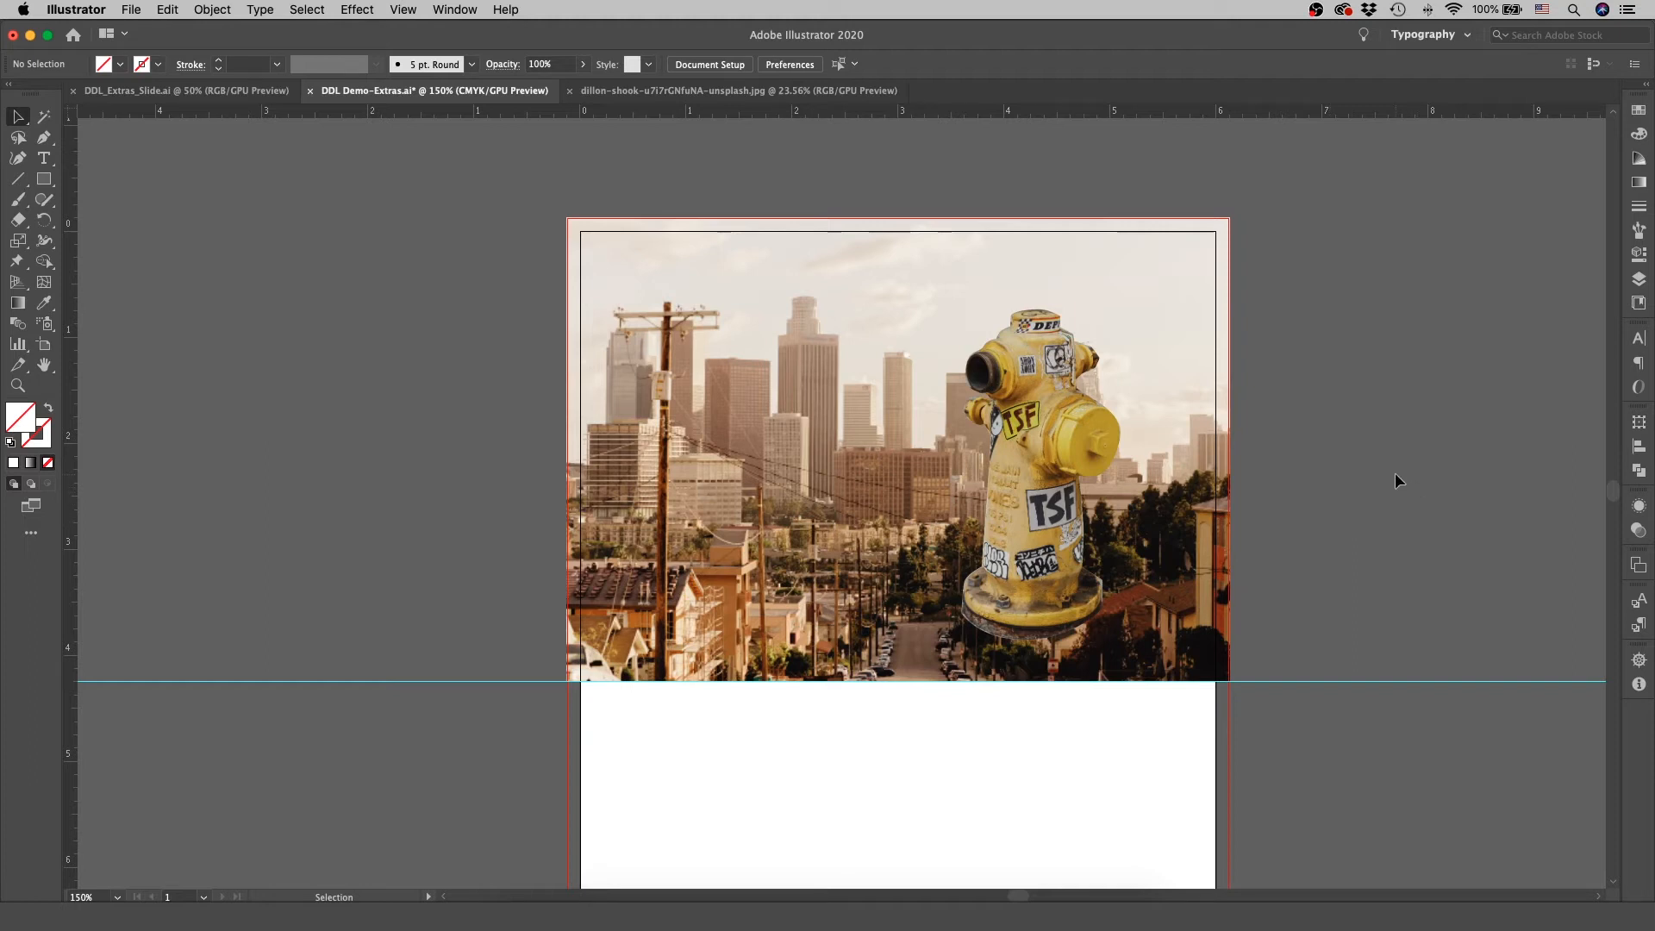
Show the document's layer list as a floating window over the artwork and expand the contents of Layer 1
{"action": "left_click", "coordinate": [1639, 280]}
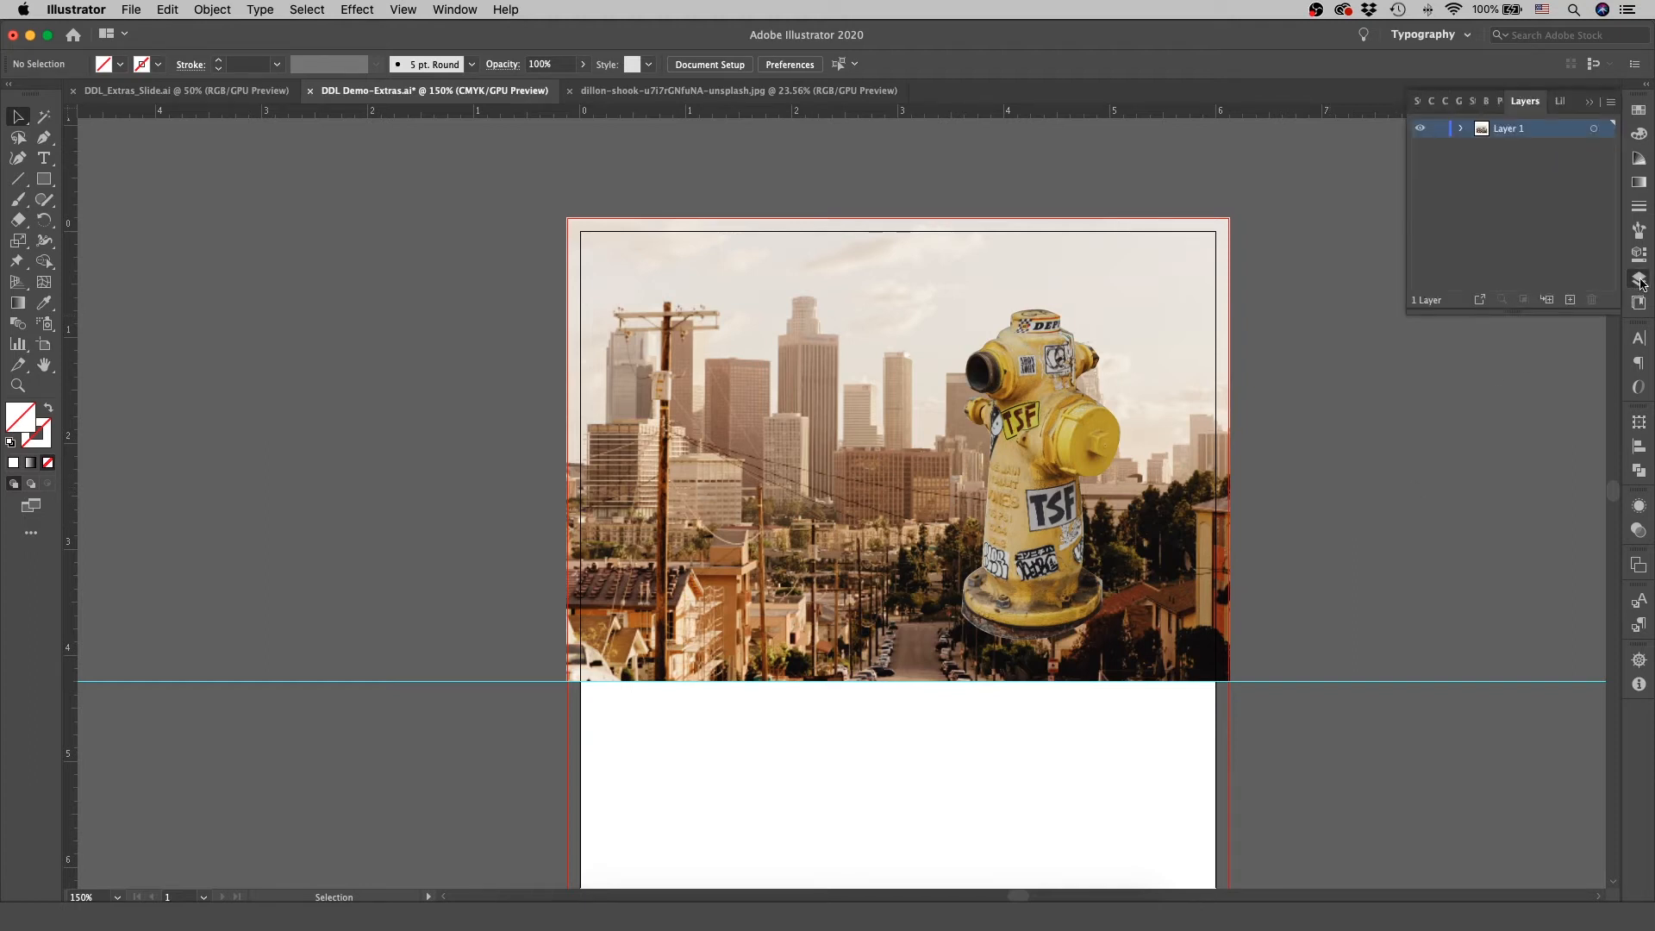
{"action": "left_click_drag", "start_coordinate": [1513, 101], "coordinate": [725, 359]}
{"action": "left_click", "coordinate": [1640, 278]}
{"action": "key", "text": "z"}
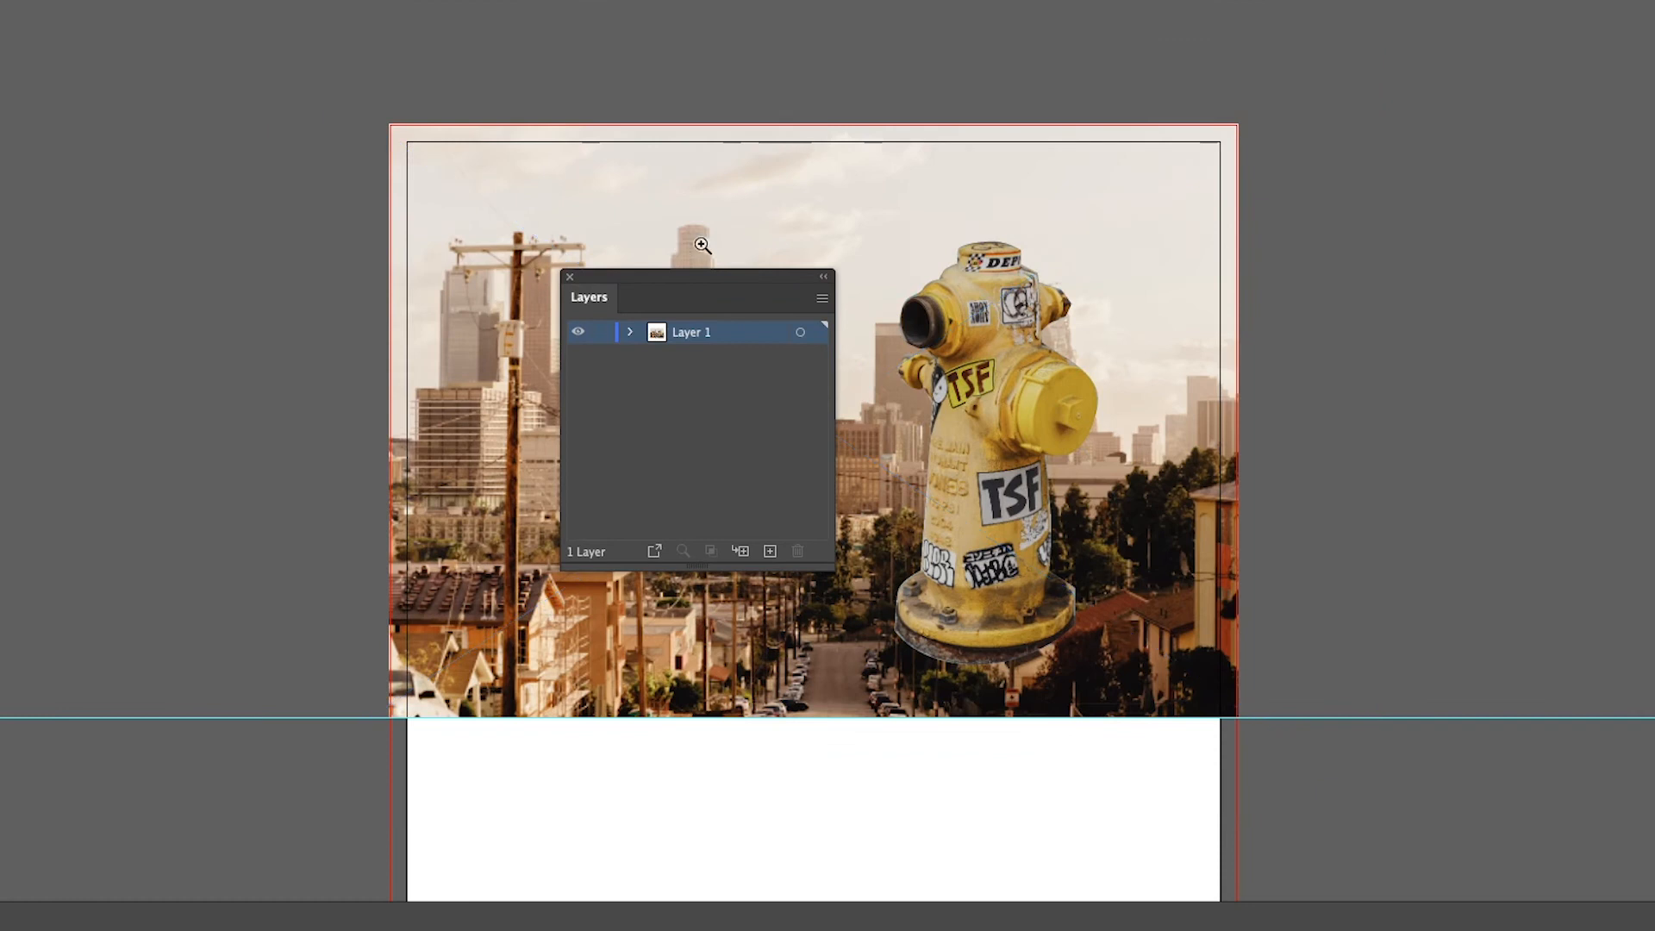
{"action": "left_click_drag", "start_coordinate": [701, 244], "coordinate": [786, 264]}
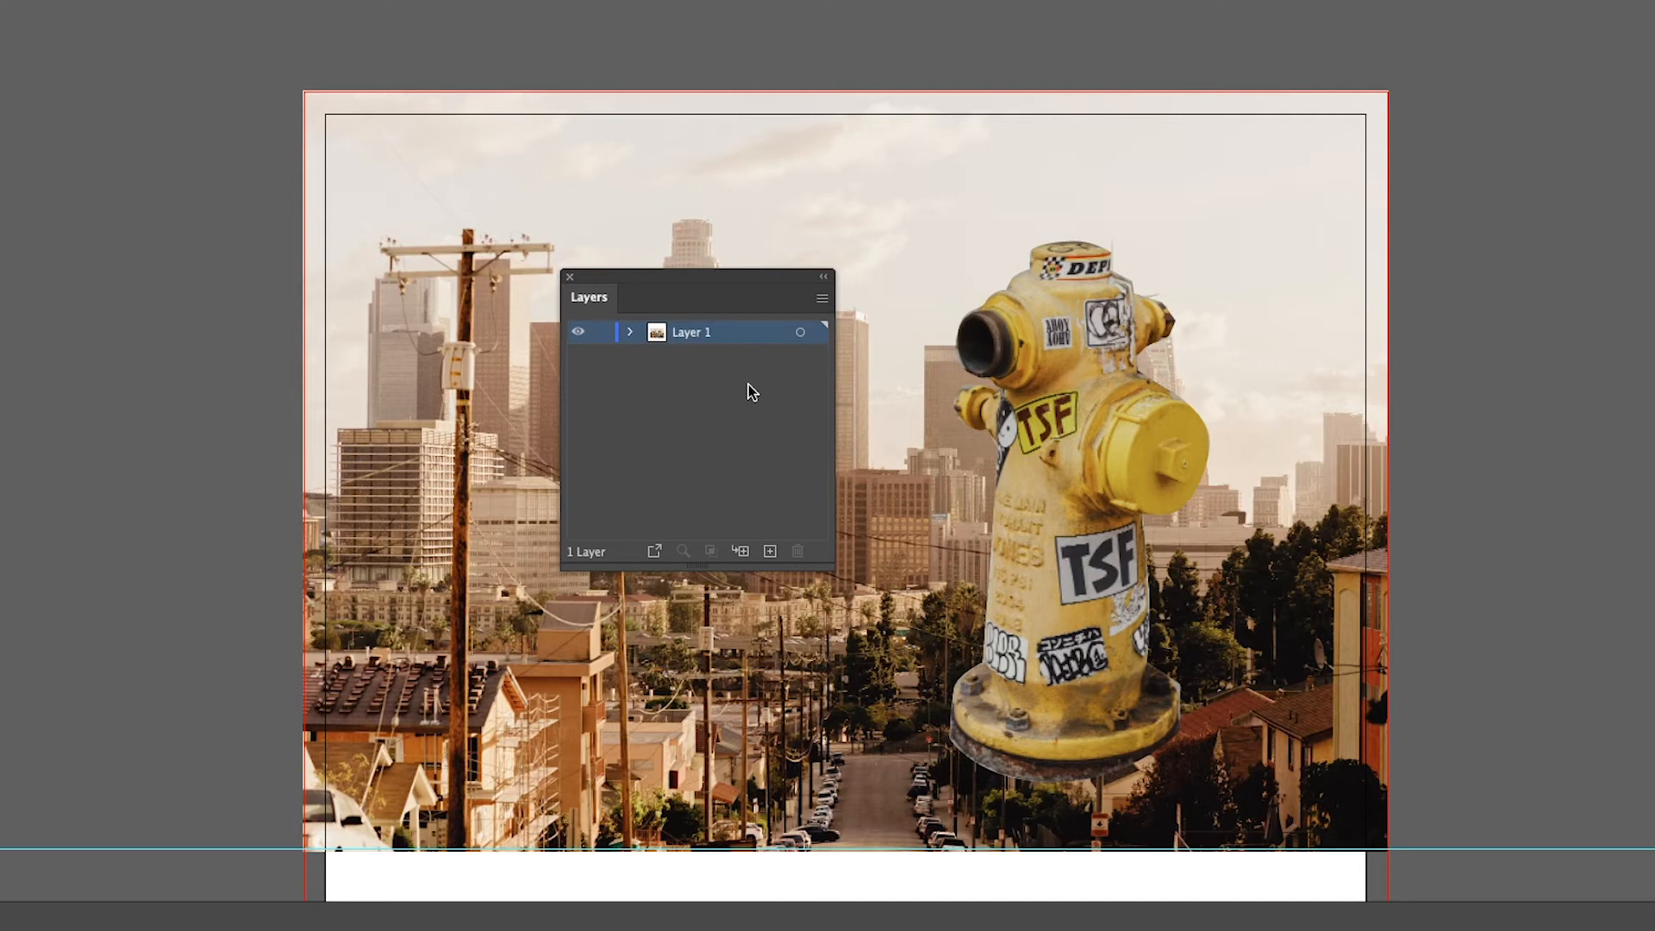
{"action": "left_click", "coordinate": [631, 334]}
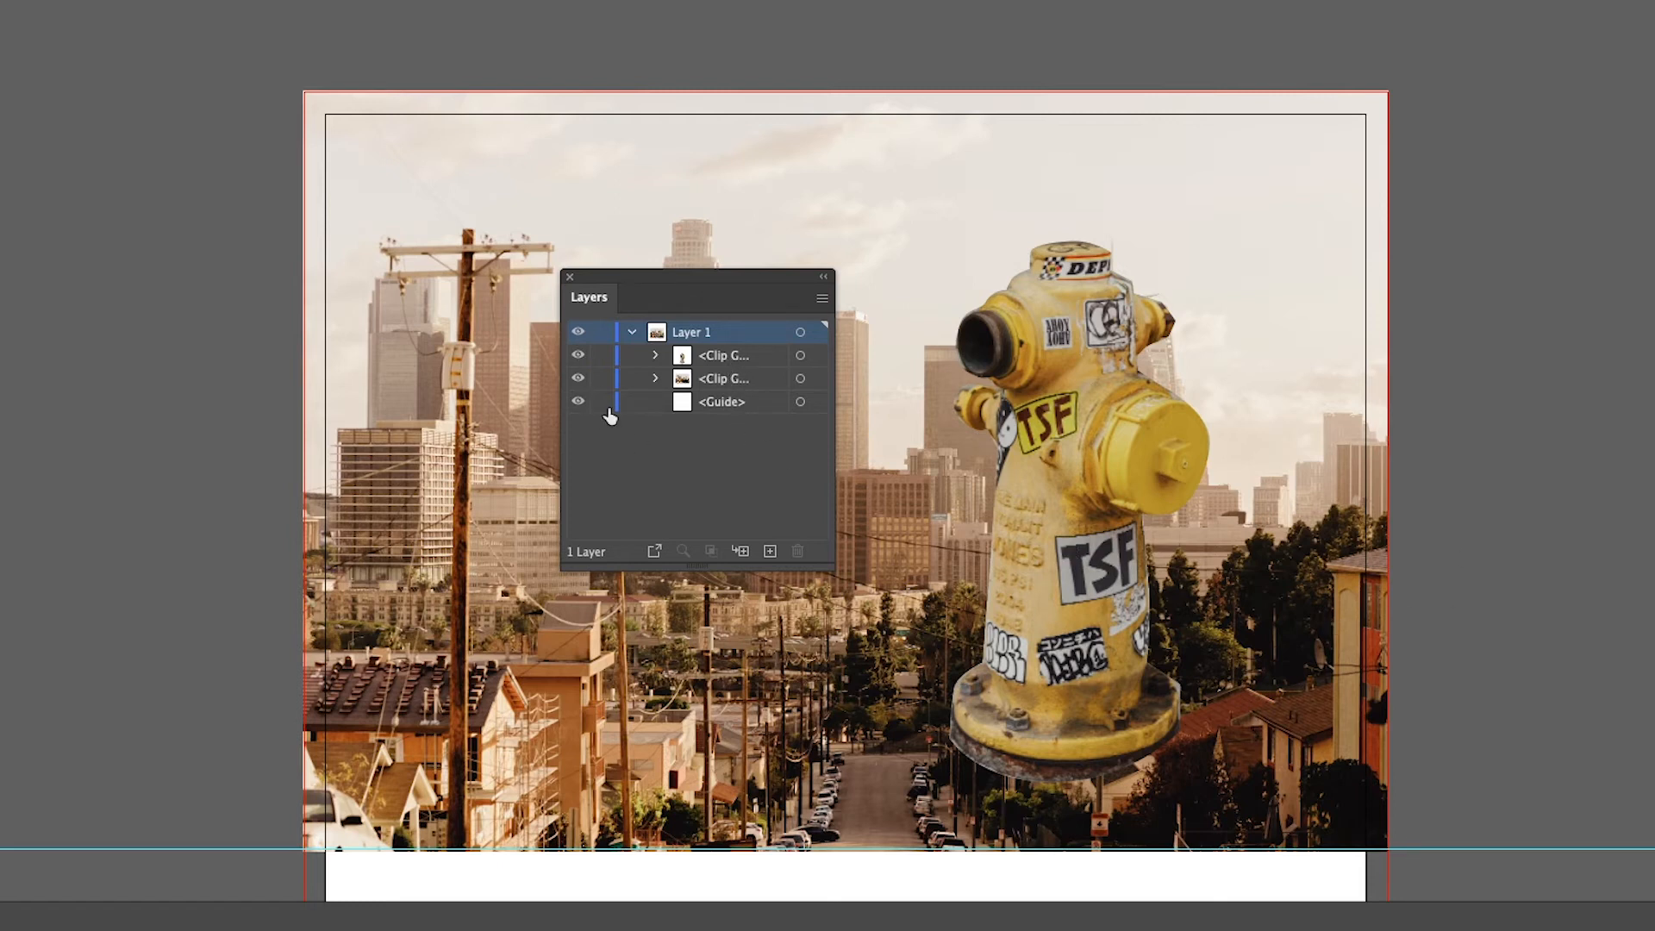
Hide and show the hydrant and skyline clip groups in turn to demonstrate layer visibility, and clear the layer selection
{"action": "left_click", "coordinate": [578, 356]}
{"action": "left_click", "coordinate": [577, 355]}
{"action": "left_click", "coordinate": [578, 379]}
{"action": "left_click", "coordinate": [577, 379]}
{"action": "left_click", "coordinate": [578, 379]}
{"action": "left_click", "coordinate": [577, 355]}
{"action": "left_click", "coordinate": [577, 355]}
{"action": "left_click", "coordinate": [578, 378]}
{"action": "left_click", "coordinate": [715, 446]}
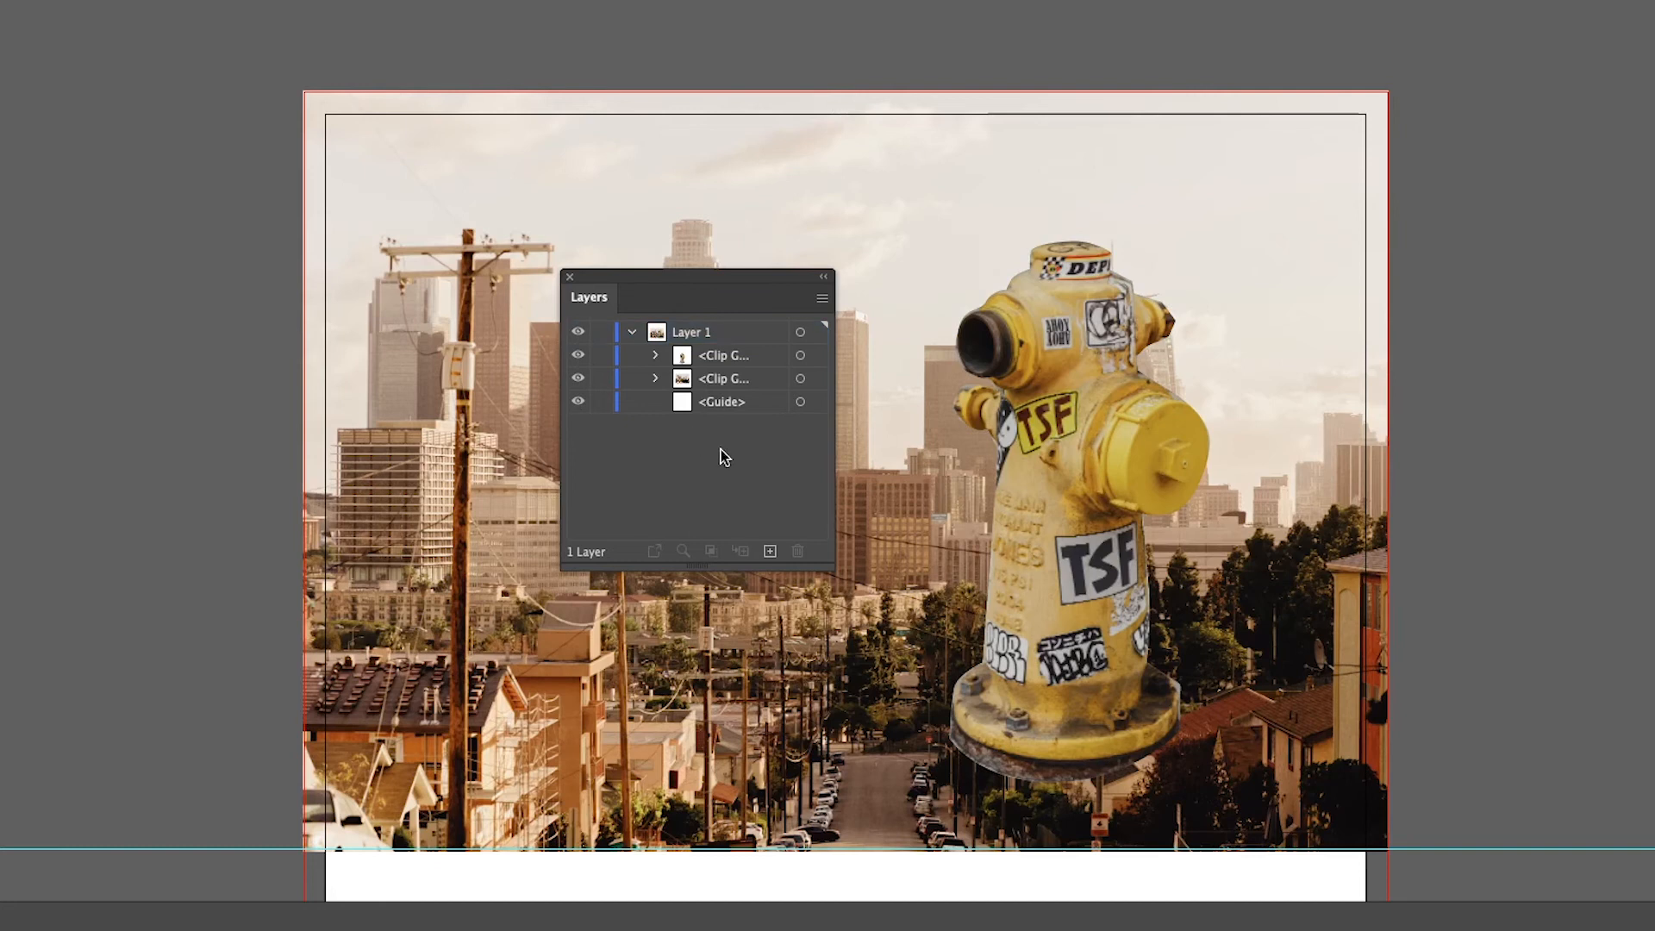
Add a new layer above Layer 1 and rename Layer 1 as Background
{"action": "left_click", "coordinate": [770, 551]}
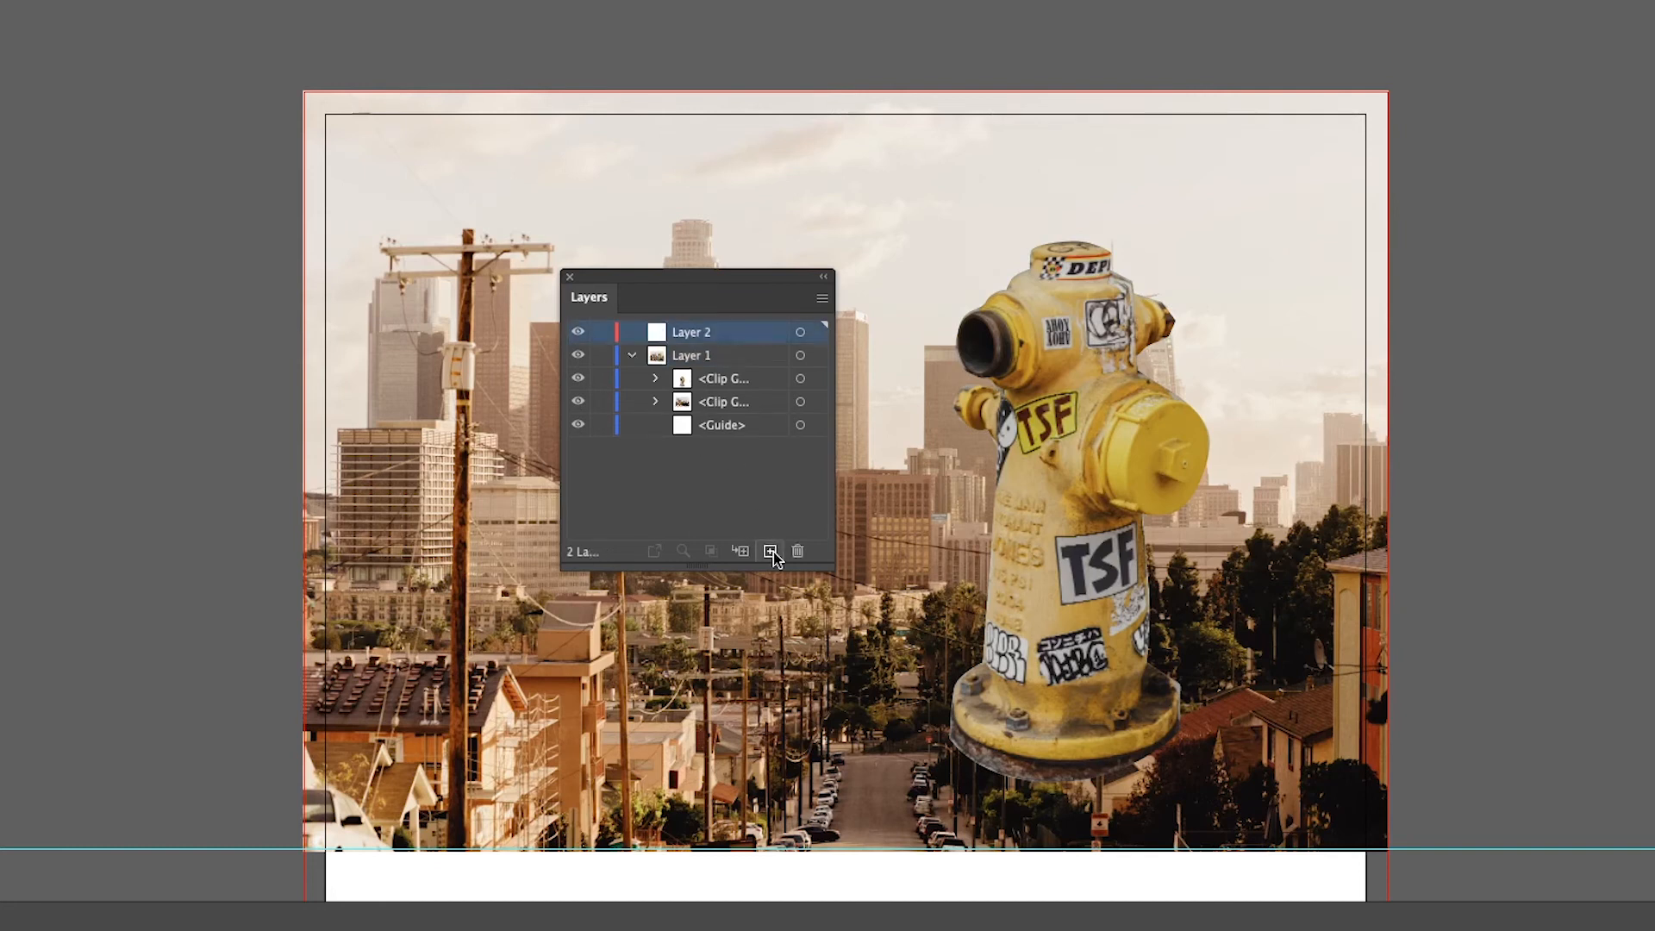
{"action": "double_click", "coordinate": [694, 355]}
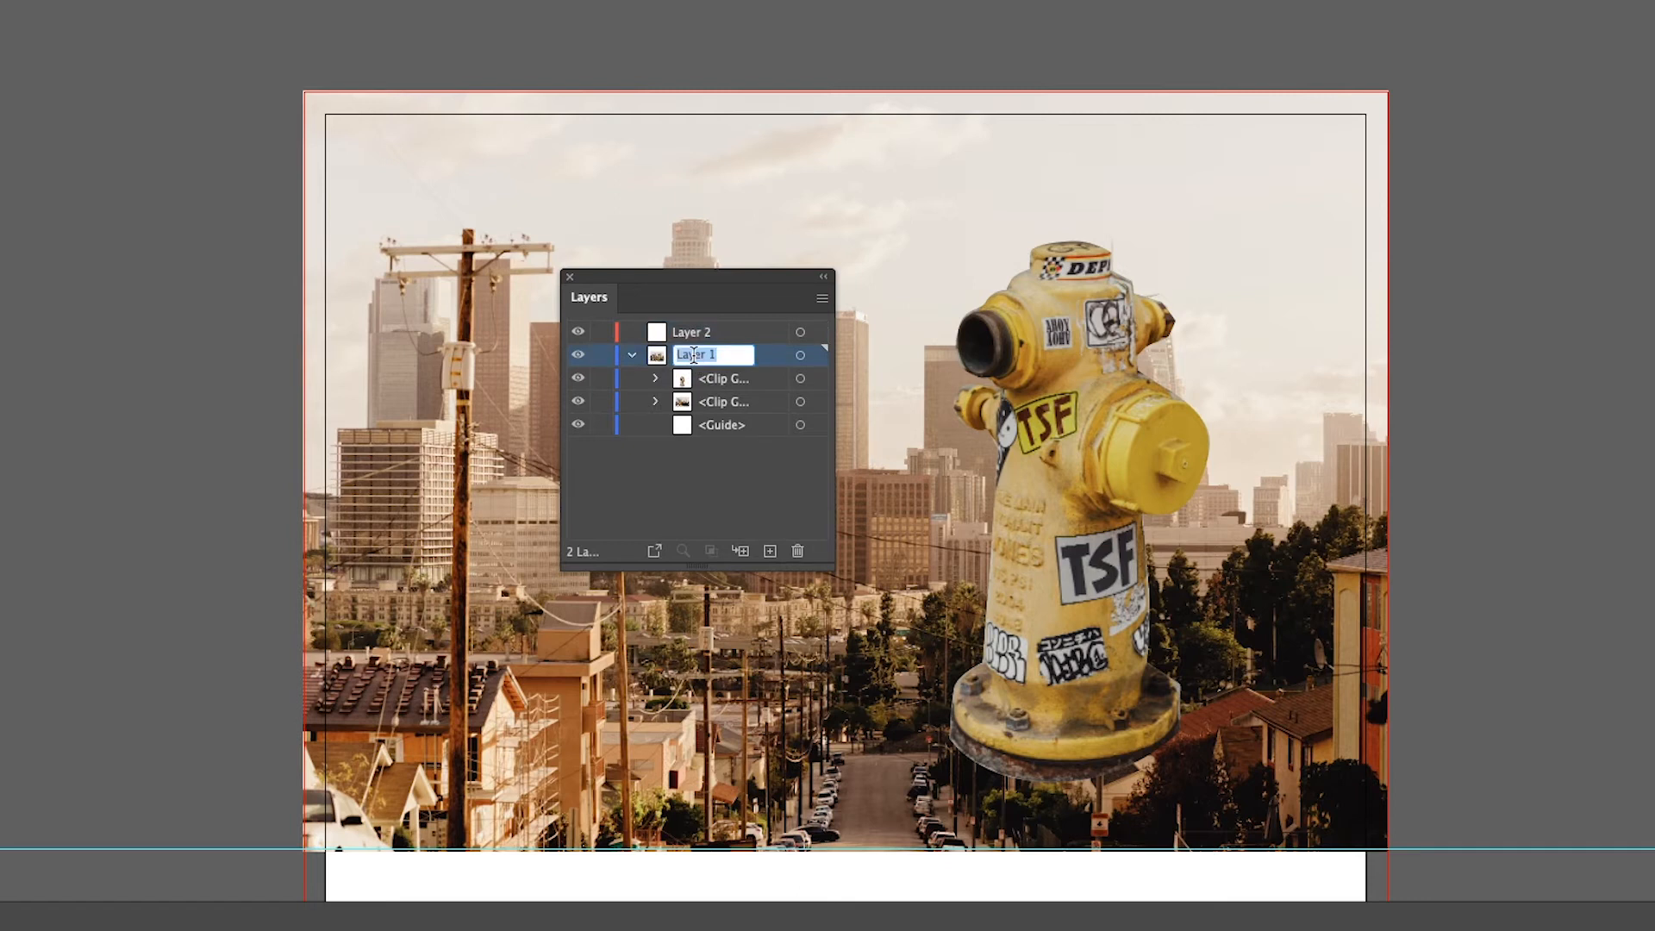
{"action": "type", "text": "Background"}
Rename Layer 2 as Elements and clear the layer selection
{"action": "double_click", "coordinate": [687, 332]}
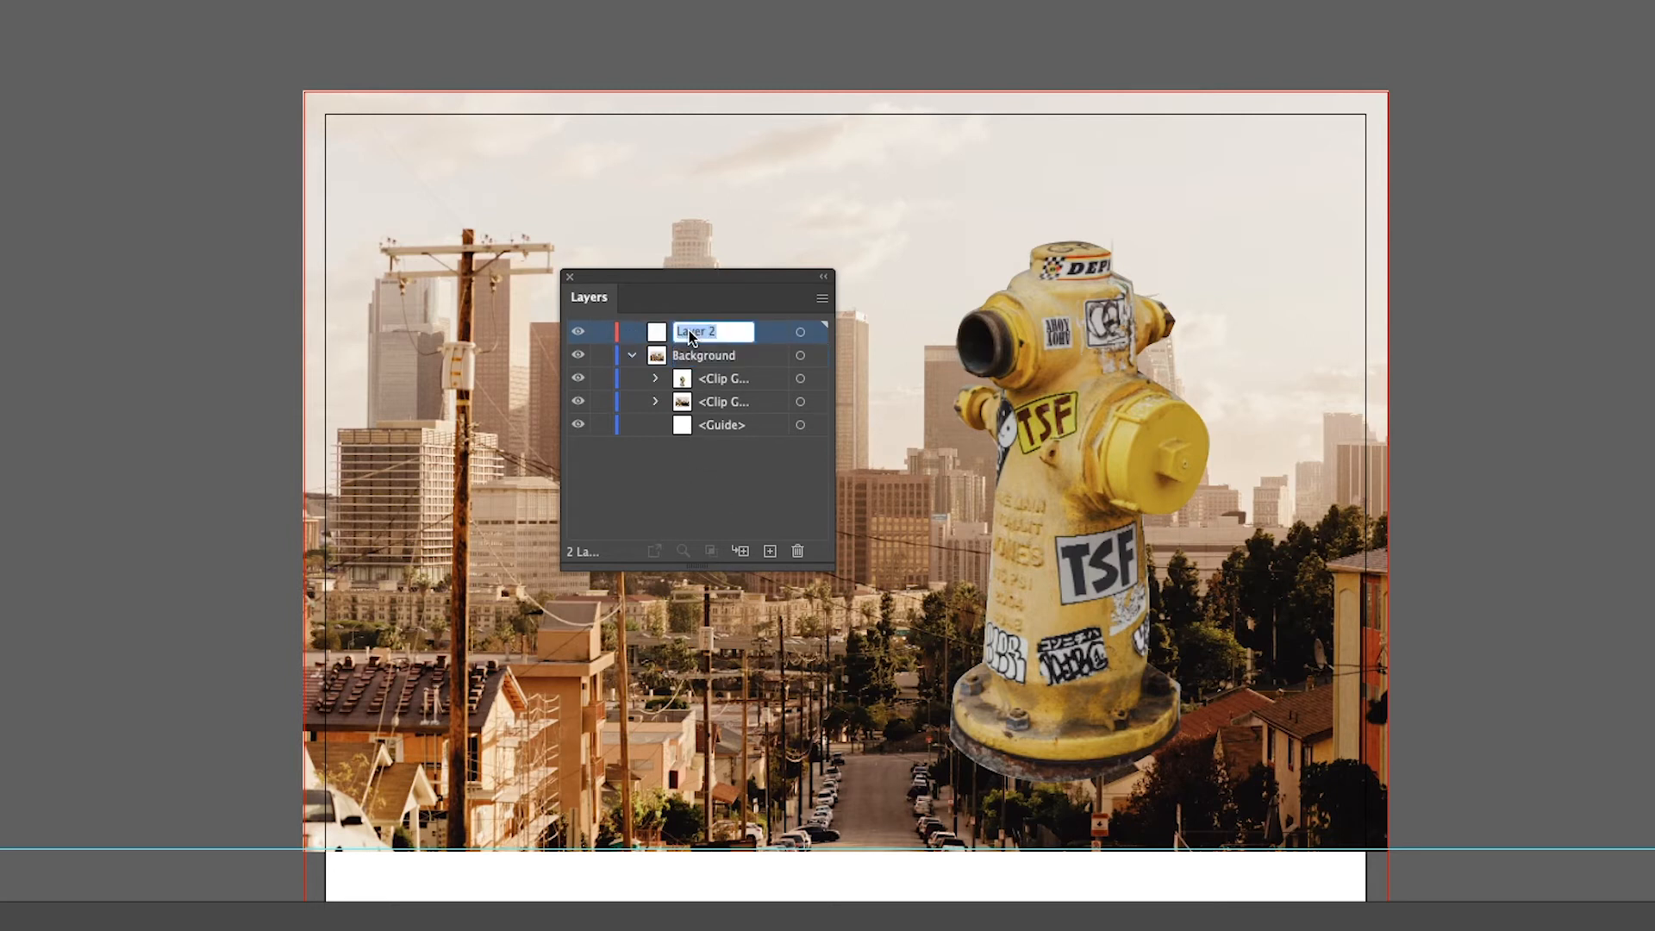
{"action": "type", "text": "Elements"}
{"action": "left_click", "coordinate": [724, 453]}
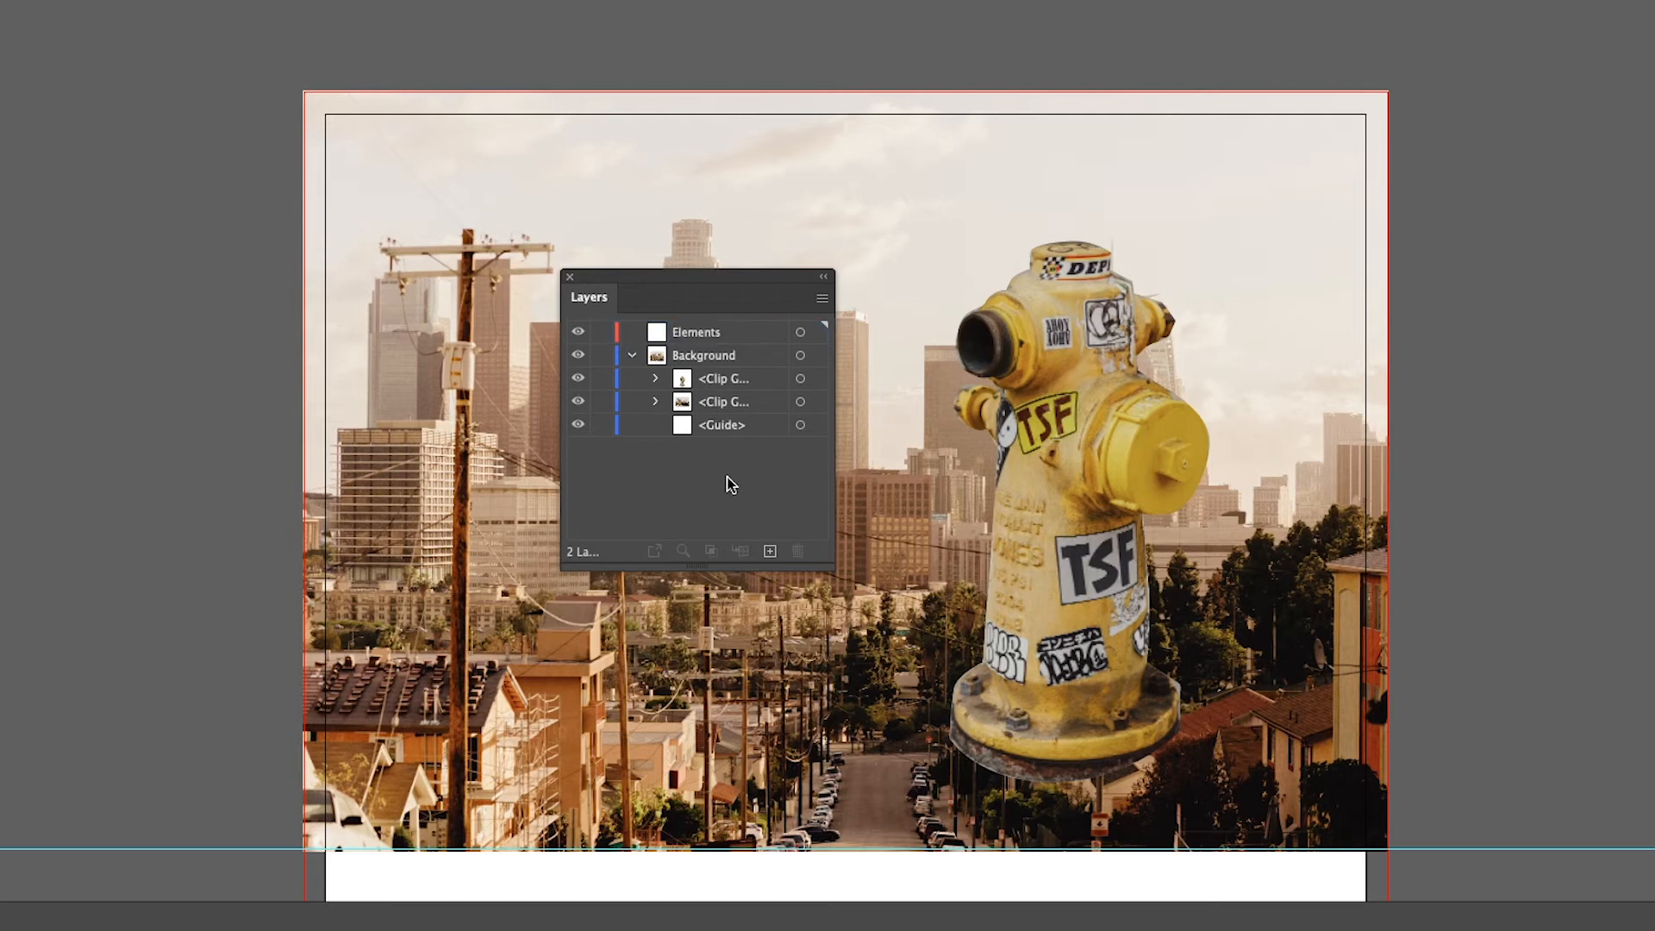
Move the hydrant clip group from the Background layer into the Elements layer and expand that layer's contents
{"action": "left_click", "coordinate": [733, 402]}
{"action": "left_click", "coordinate": [729, 379]}
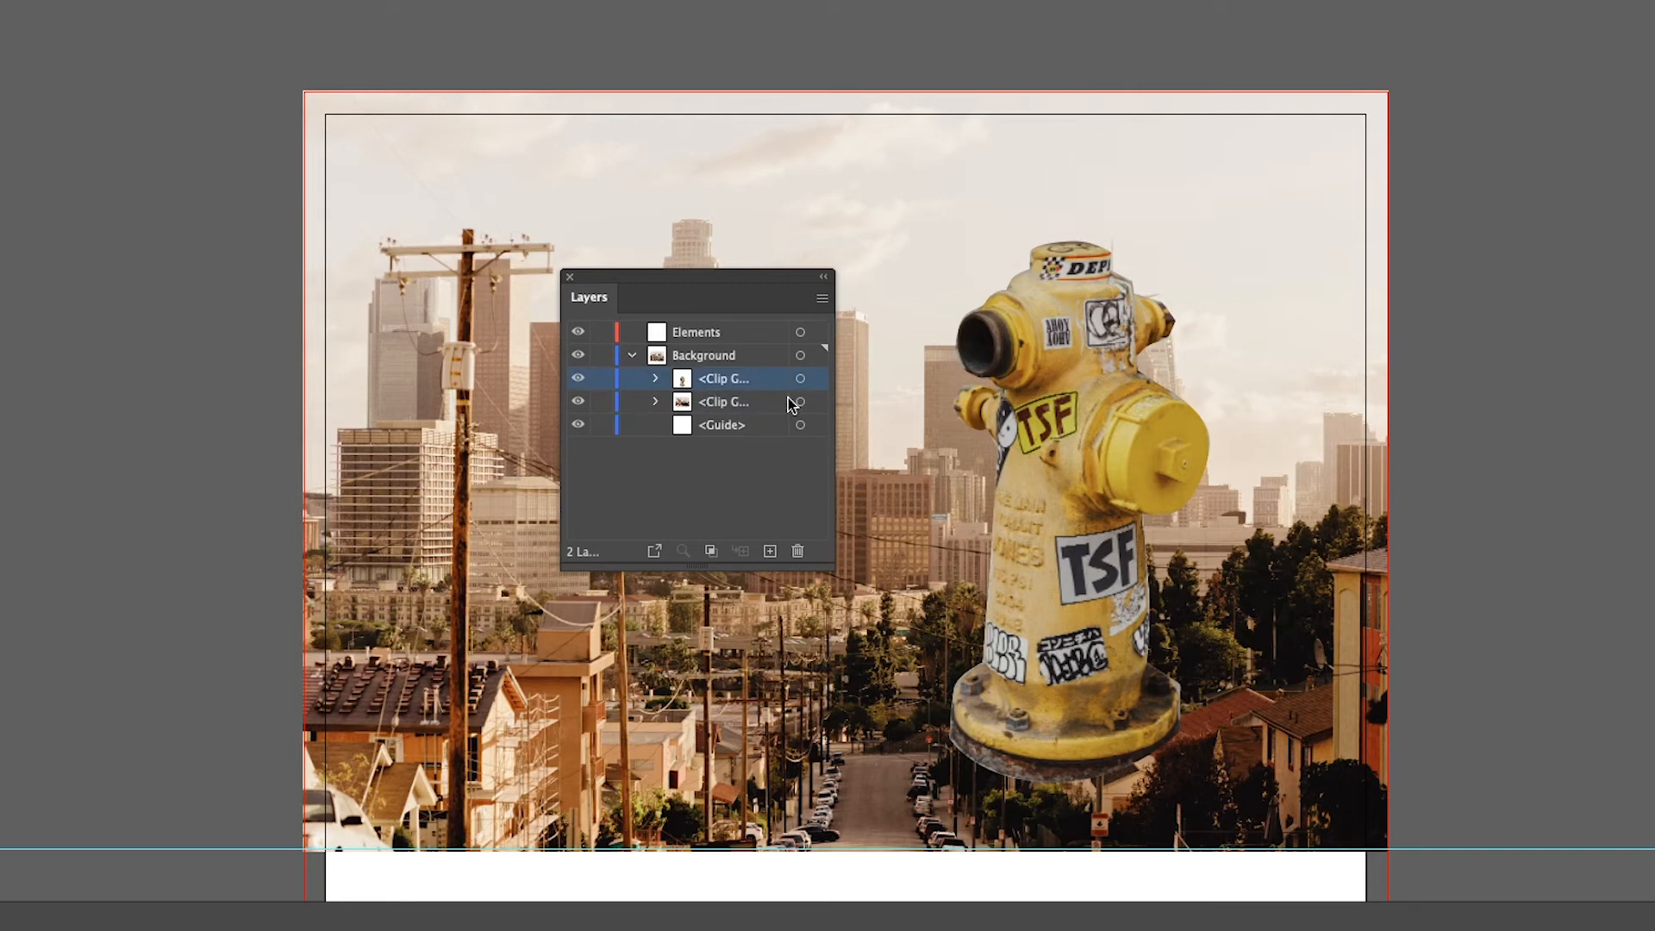
{"action": "left_click_drag", "start_coordinate": [722, 388], "coordinate": [708, 335]}
{"action": "left_click", "coordinate": [632, 332]}
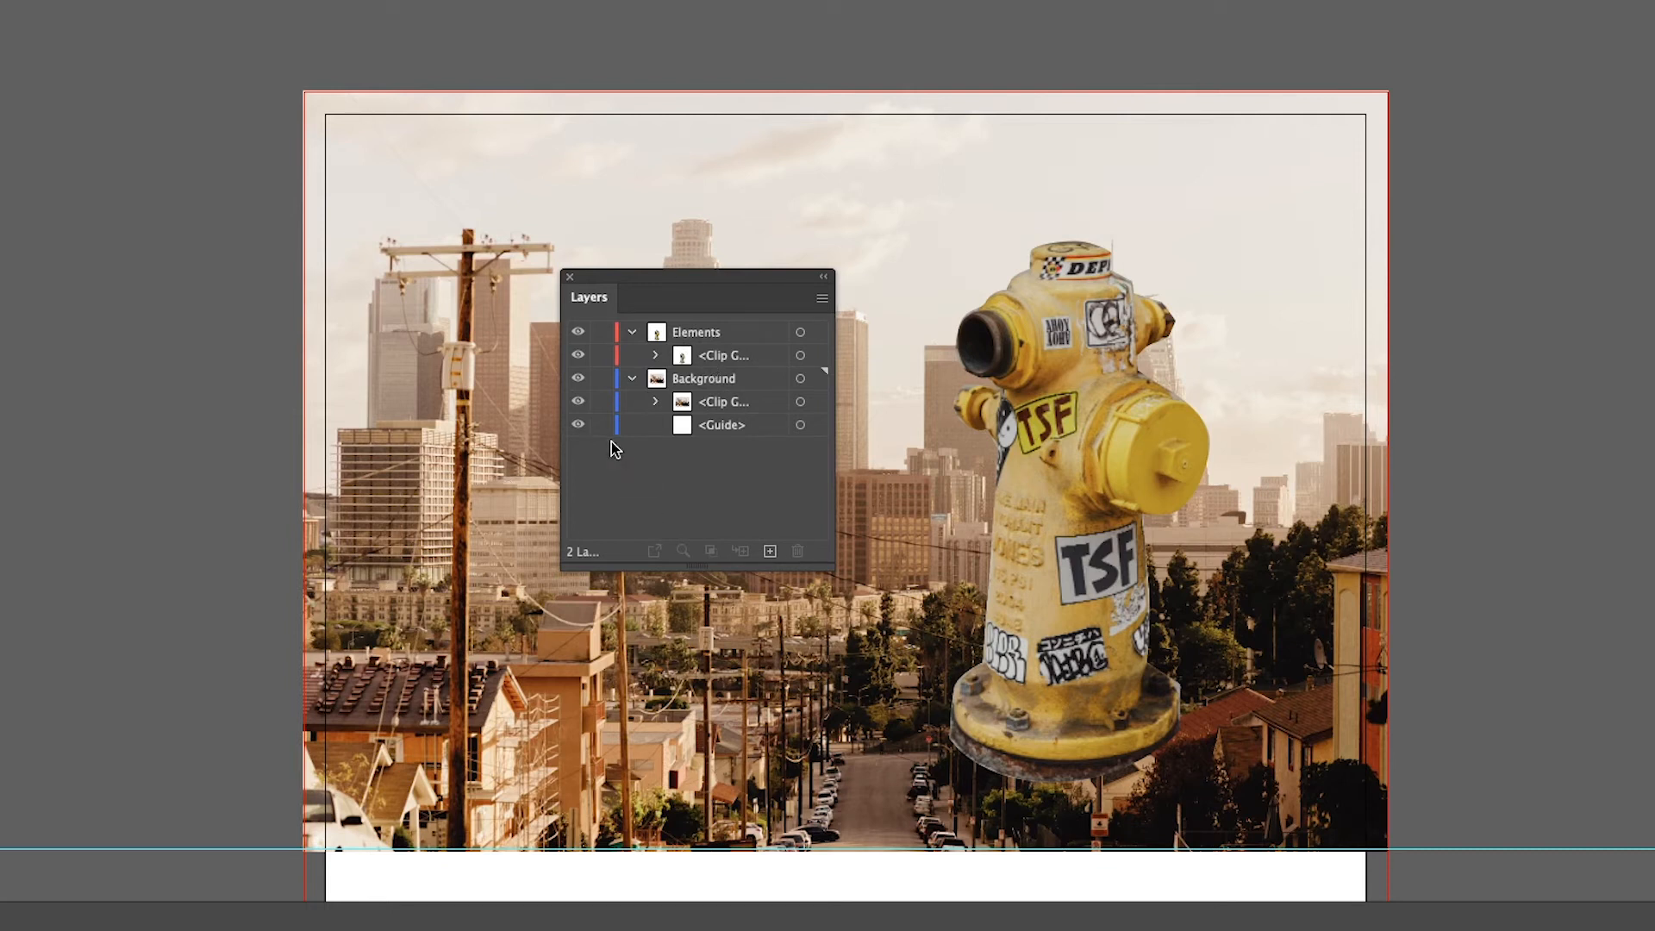
Lock the Background layer and move the floating layer list clear of the artwork
{"action": "left_click", "coordinate": [602, 379]}
{"action": "left_click_drag", "start_coordinate": [739, 284], "coordinate": [1576, 299]}
Test the lock by trying to select the skyline photo and moving the hydrant over the buildings, and undo the move
{"action": "left_click", "coordinate": [1057, 413]}
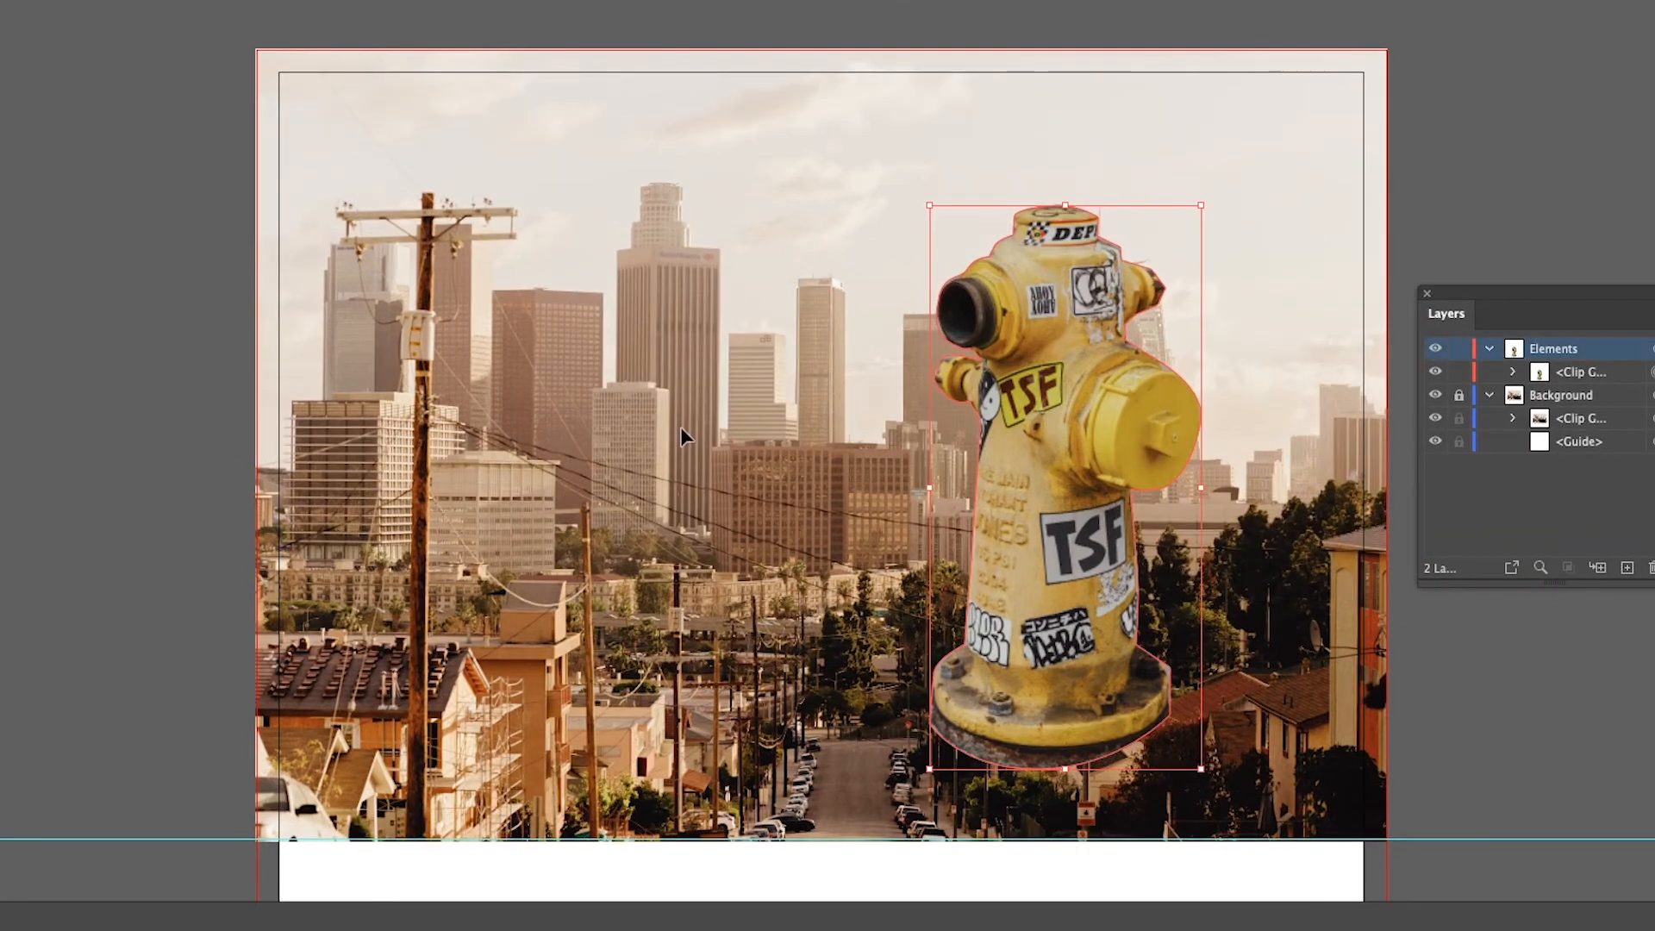
{"action": "left_click", "coordinate": [680, 427]}
{"action": "left_click_drag", "start_coordinate": [1106, 414], "coordinate": [592, 479]}
{"action": "key", "text": "ctrl+z"}
{"action": "left_click", "coordinate": [628, 436]}
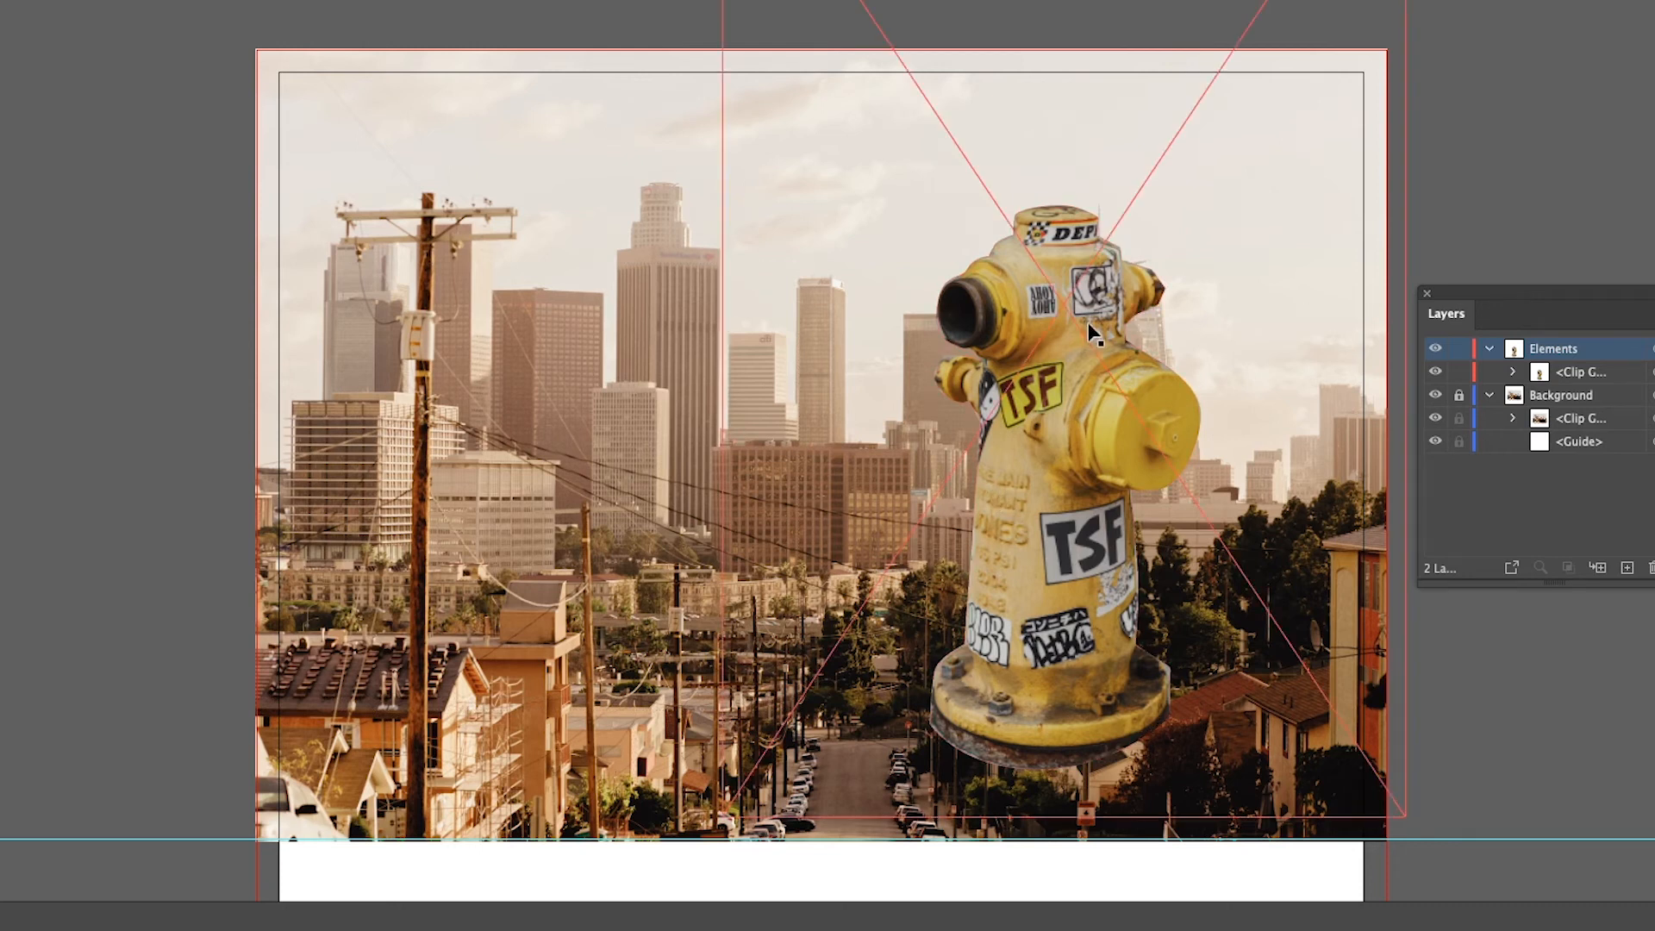
Add a new layer above Elements and name it Shapes
{"action": "left_click_drag", "start_coordinate": [1554, 292], "coordinate": [655, 324]}
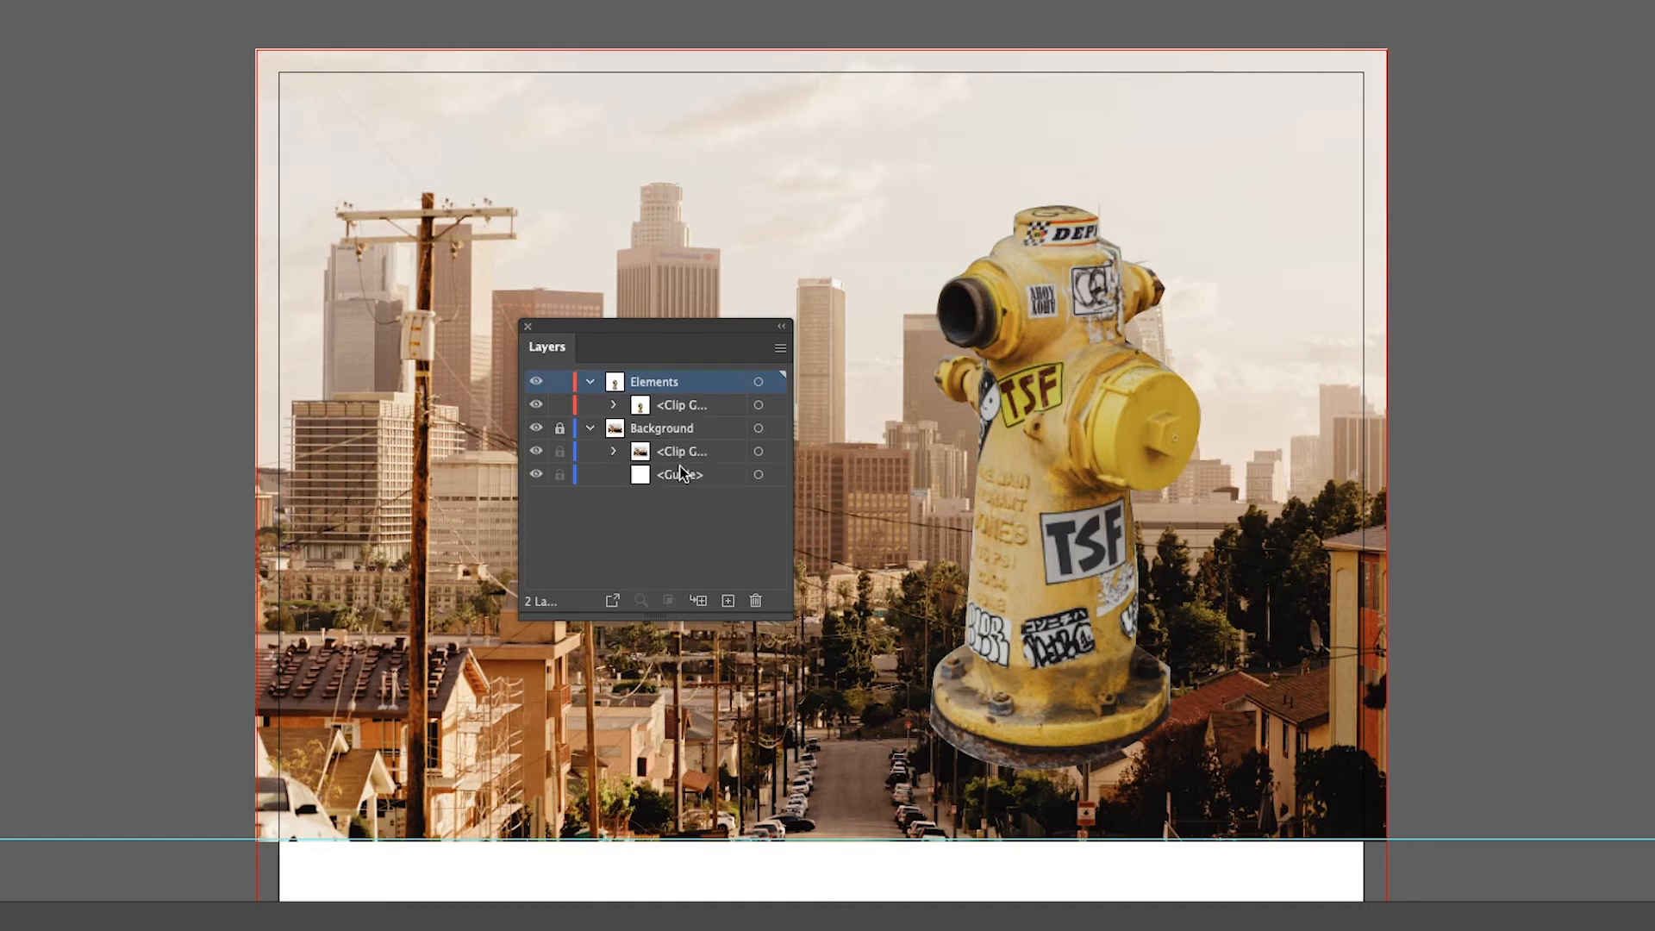
{"action": "left_click", "coordinate": [729, 601]}
{"action": "double_click", "coordinate": [652, 381]}
{"action": "type", "text": "Shapes"}
{"action": "key", "text": "Return"}
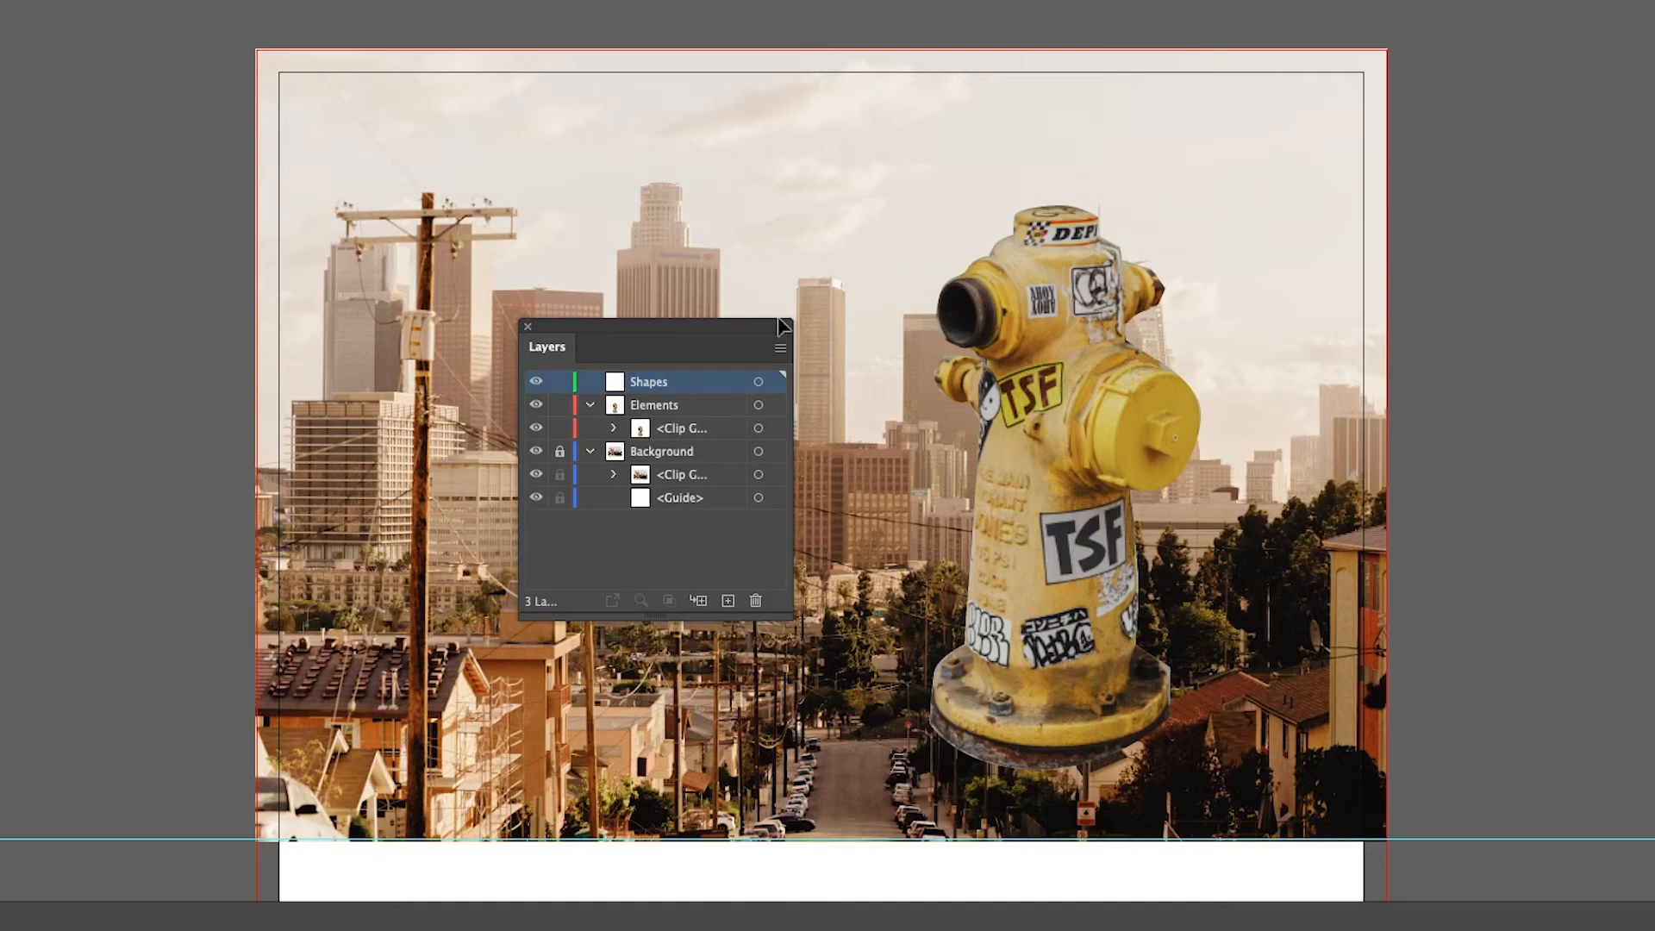
Place five sample shapes over the skyline on the Shapes layer: three salmon rectangles, one salmon rectangle rounded into an oval, and one pink rectangle
{"action": "left_click_drag", "start_coordinate": [681, 329], "coordinate": [102, 272]}
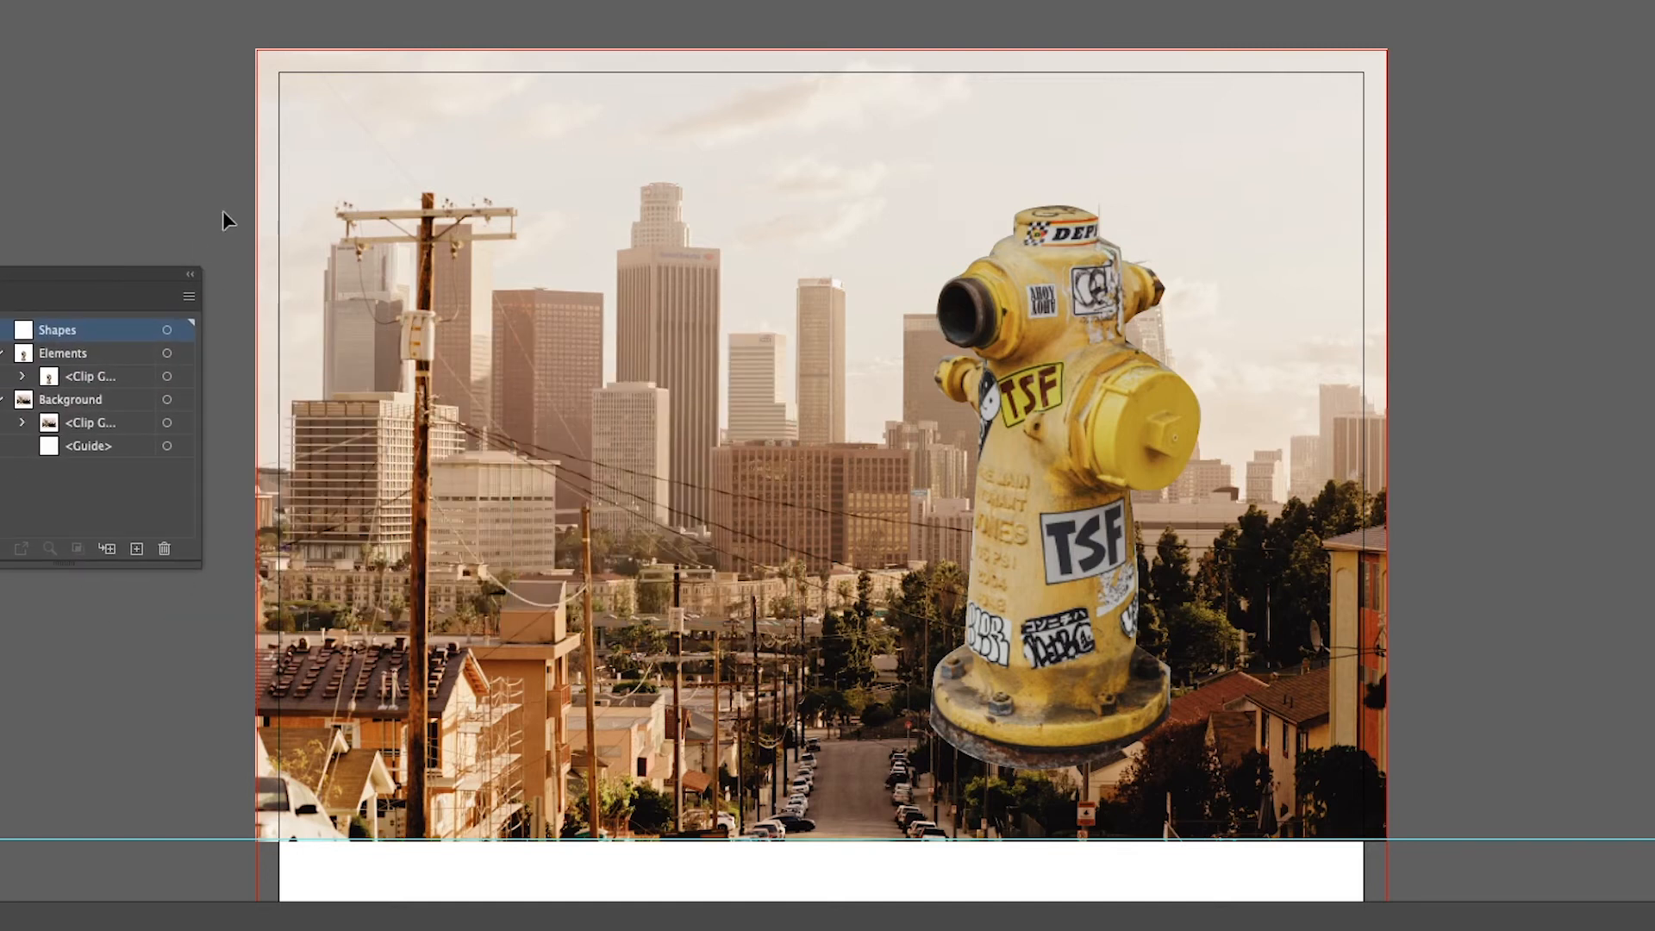
{"action": "left_click_drag", "start_coordinate": [372, 147], "coordinate": [499, 294]}
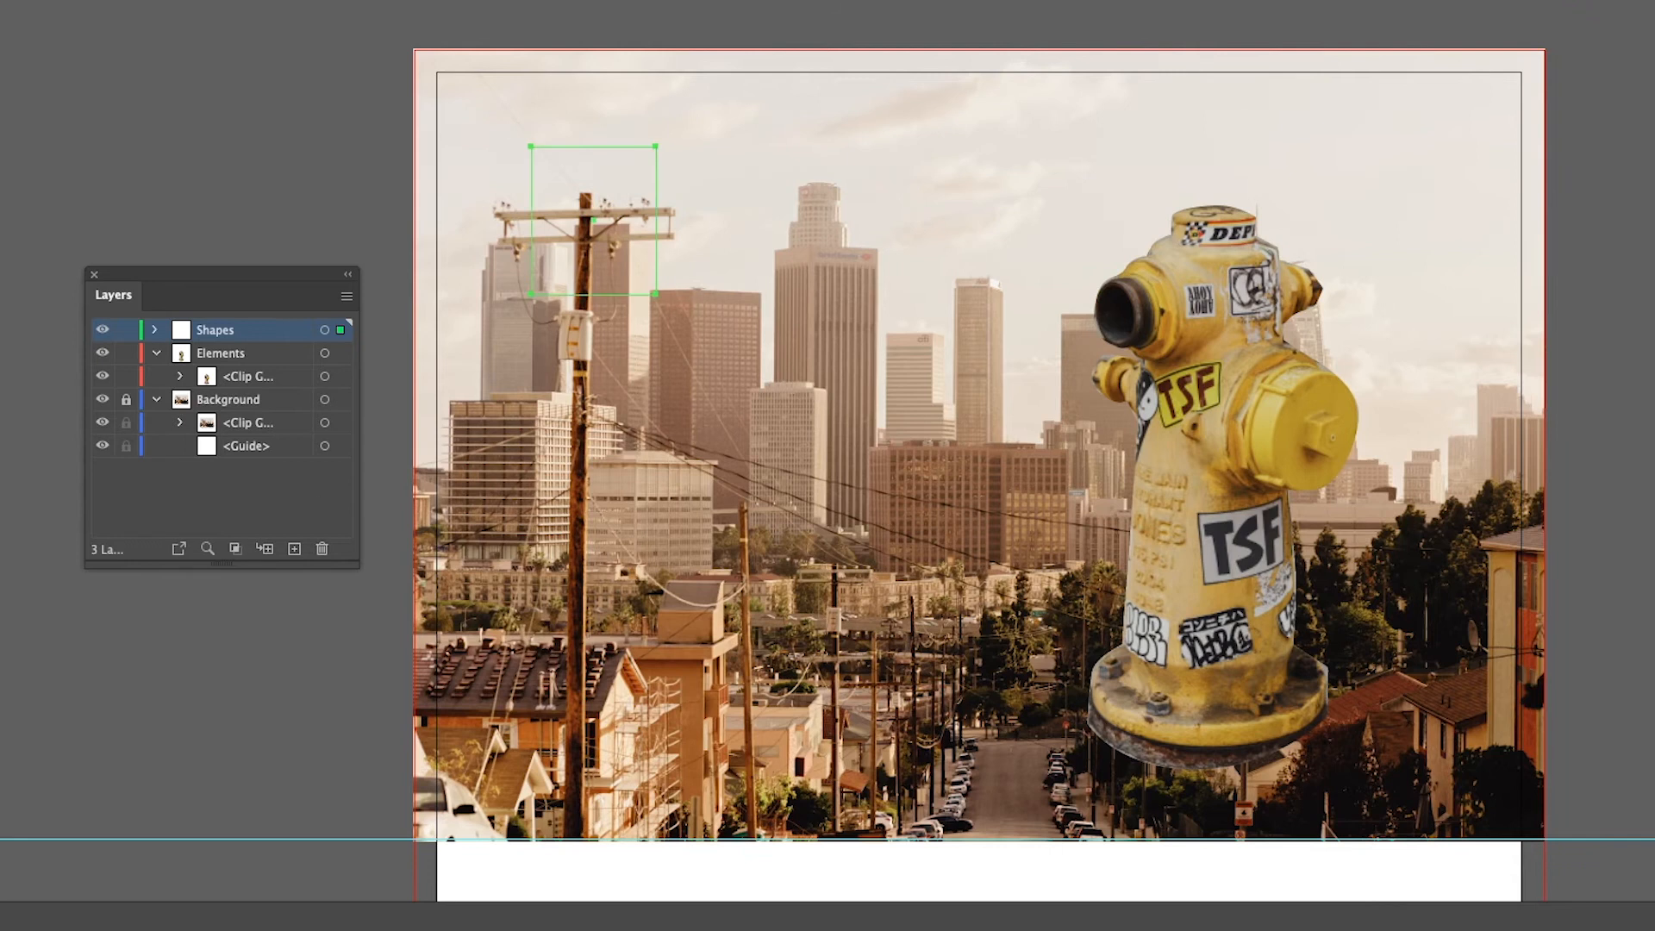
{"action": "key", "text": "Return"}
{"action": "left_click_drag", "start_coordinate": [595, 220], "coordinate": [811, 245]}
{"action": "left_click_drag", "start_coordinate": [768, 525], "coordinate": [963, 705]}
{"action": "left_click_drag", "start_coordinate": [668, 392], "coordinate": [714, 448]}
{"action": "left_click", "coordinate": [1467, 365]}
{"action": "key", "text": "Return"}
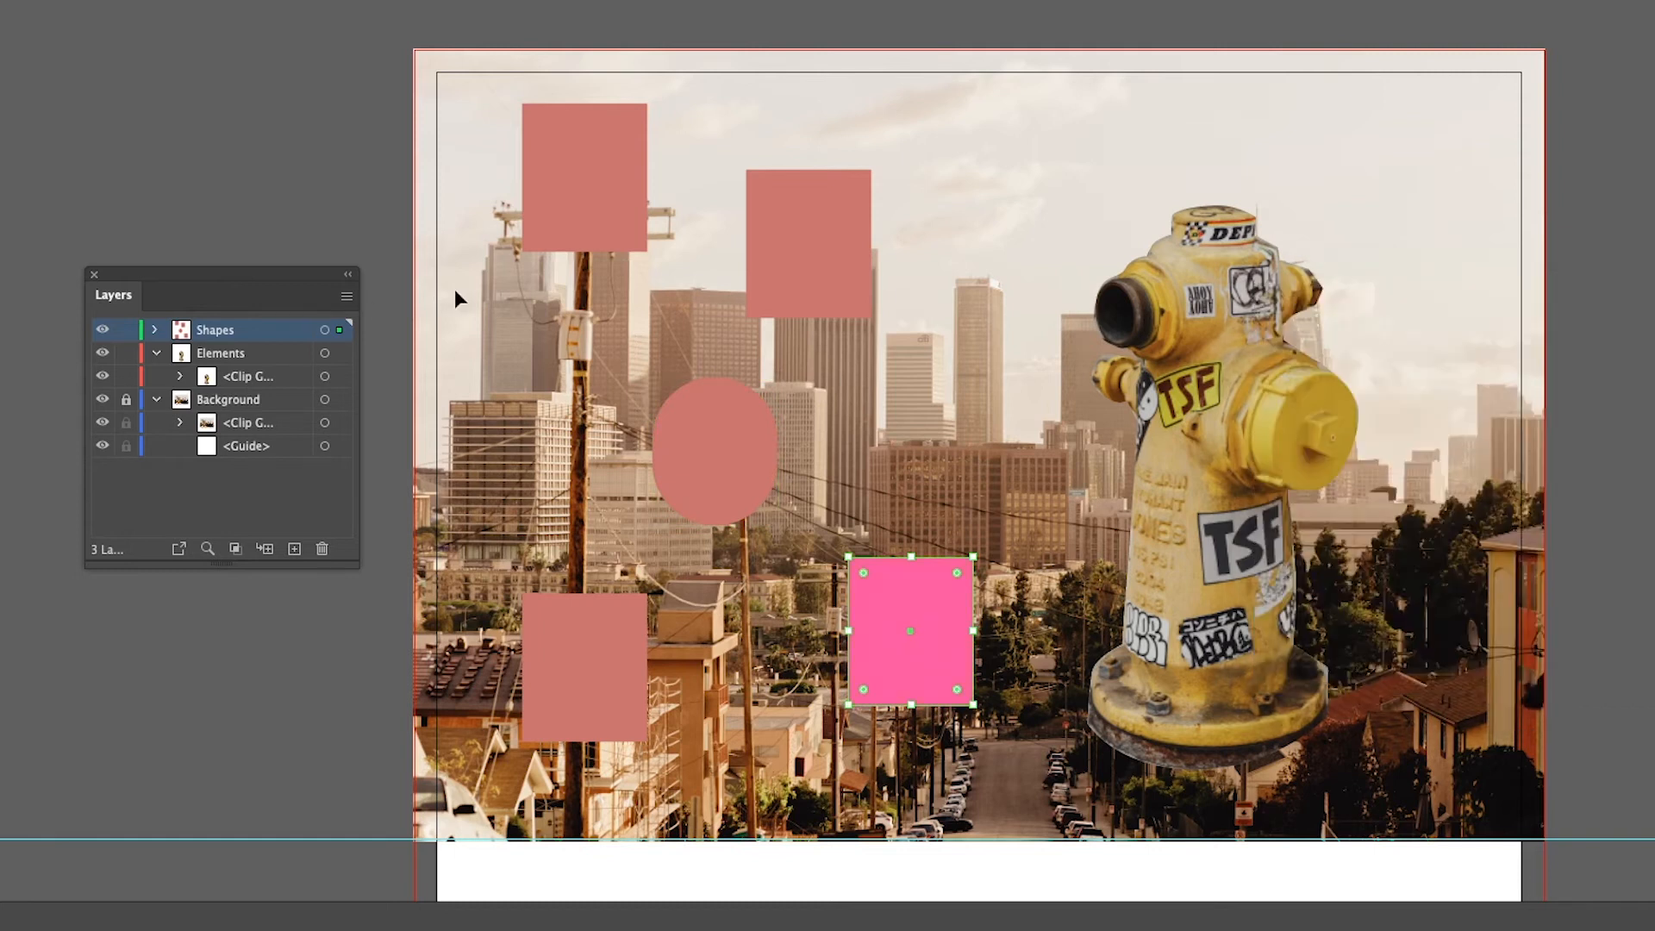
{"action": "left_click", "coordinate": [565, 399]}
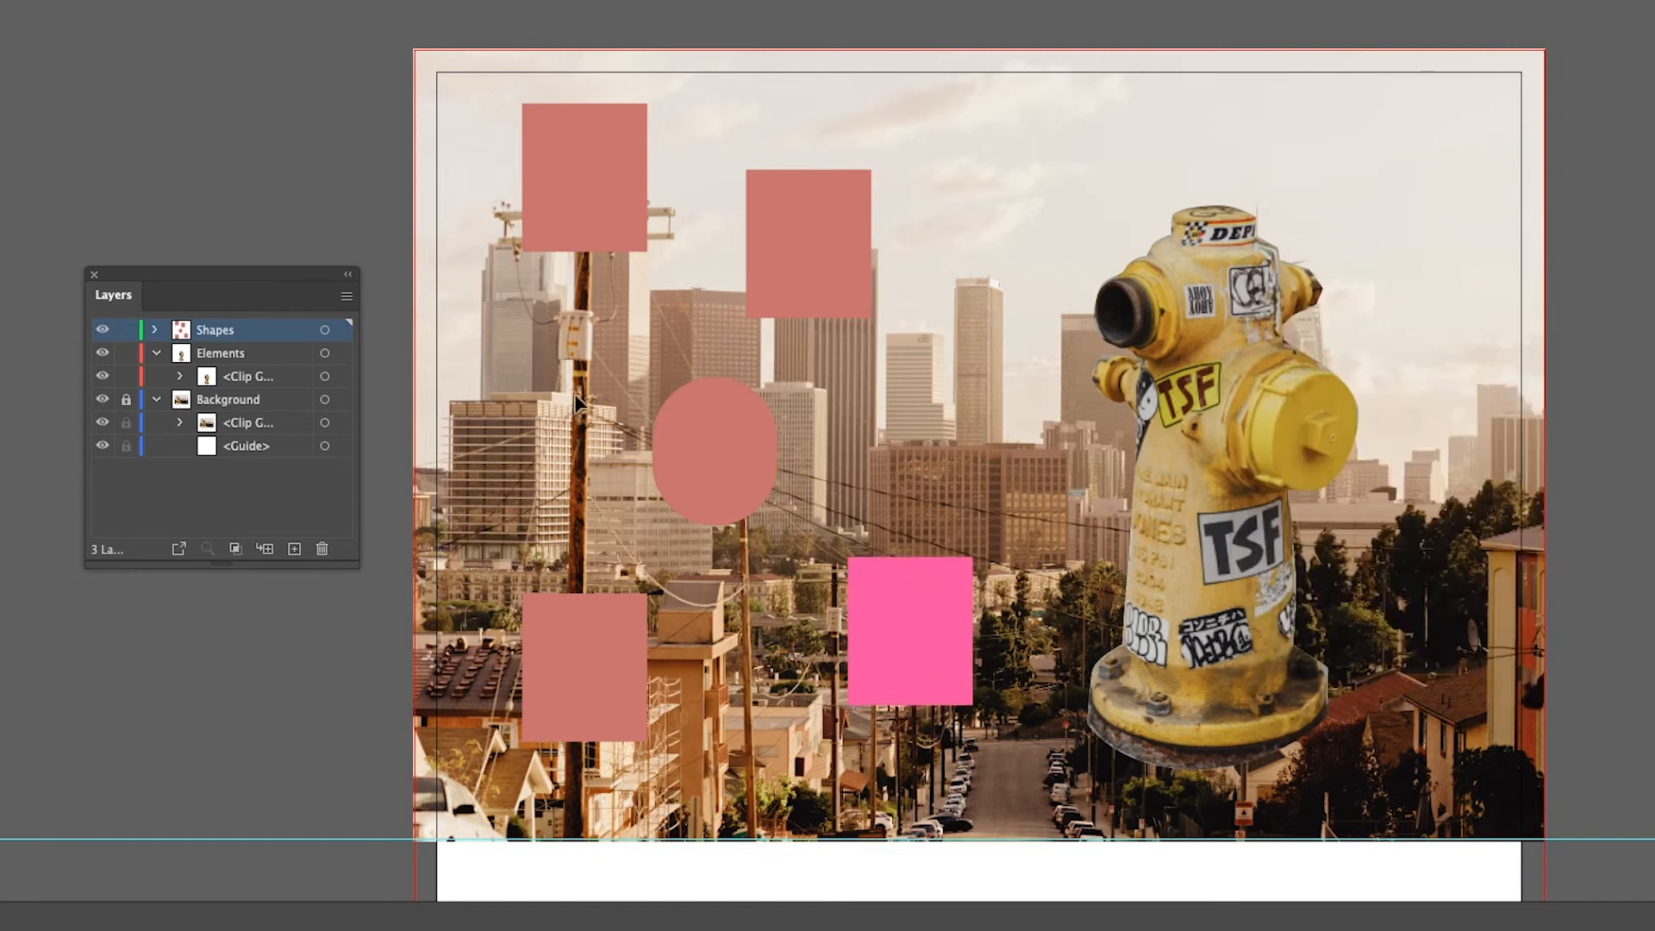
Select all artwork on the Shapes layer and transfer it to the Elements layer
{"action": "left_click", "coordinate": [341, 331]}
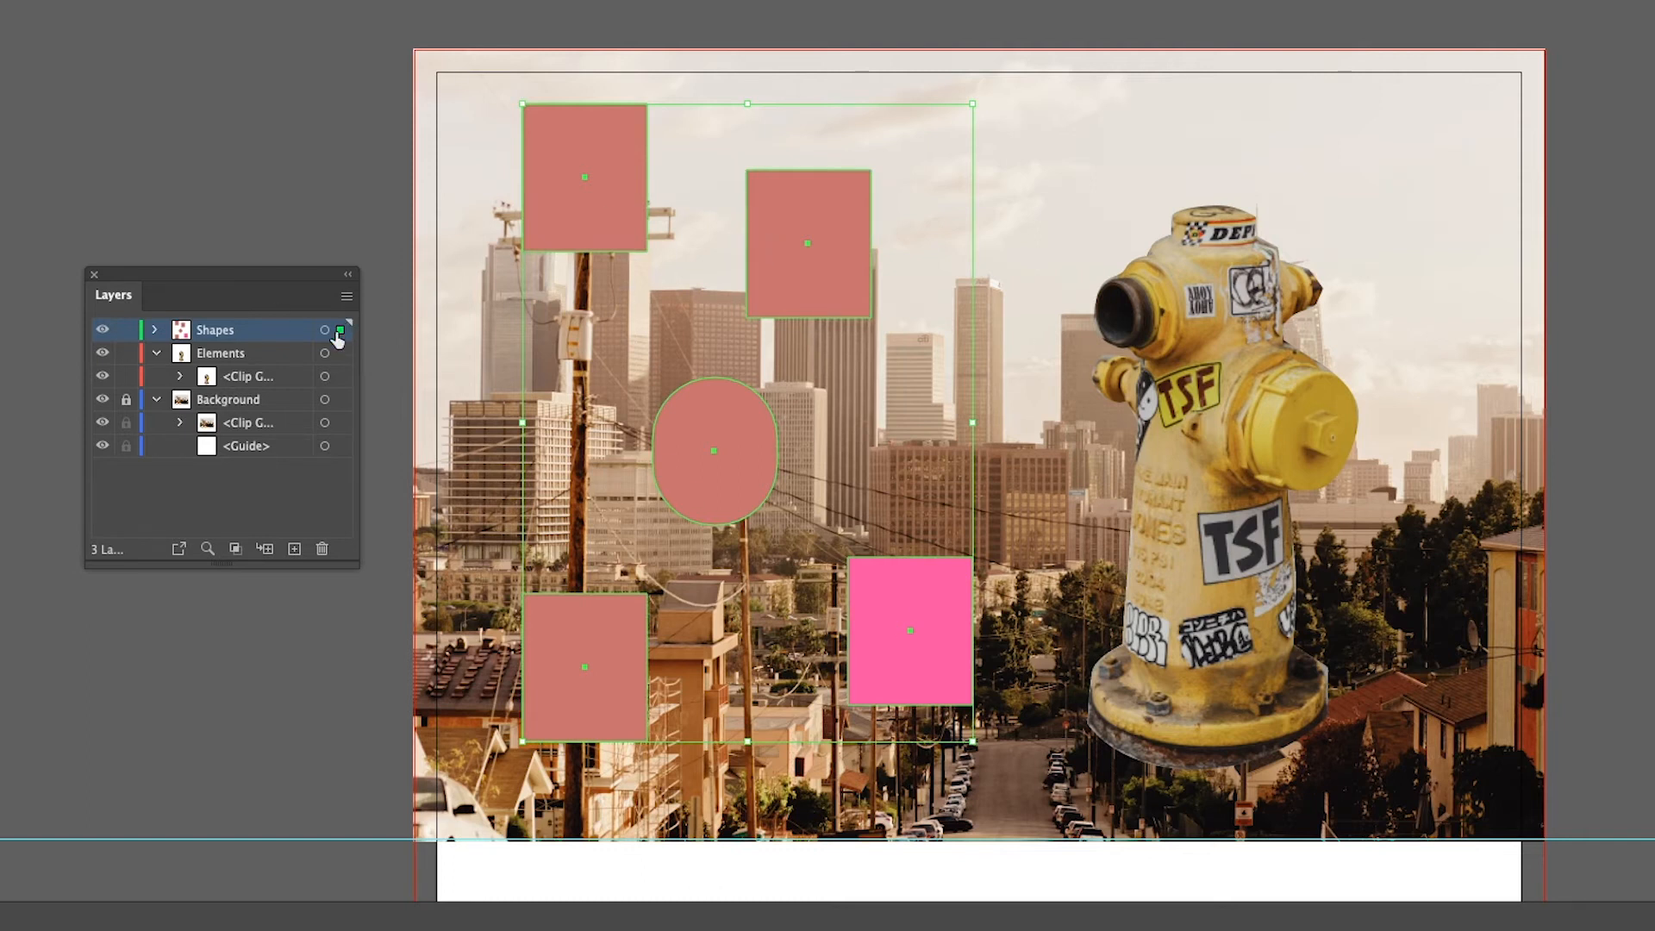
{"action": "left_click_drag", "start_coordinate": [342, 331], "coordinate": [340, 360]}
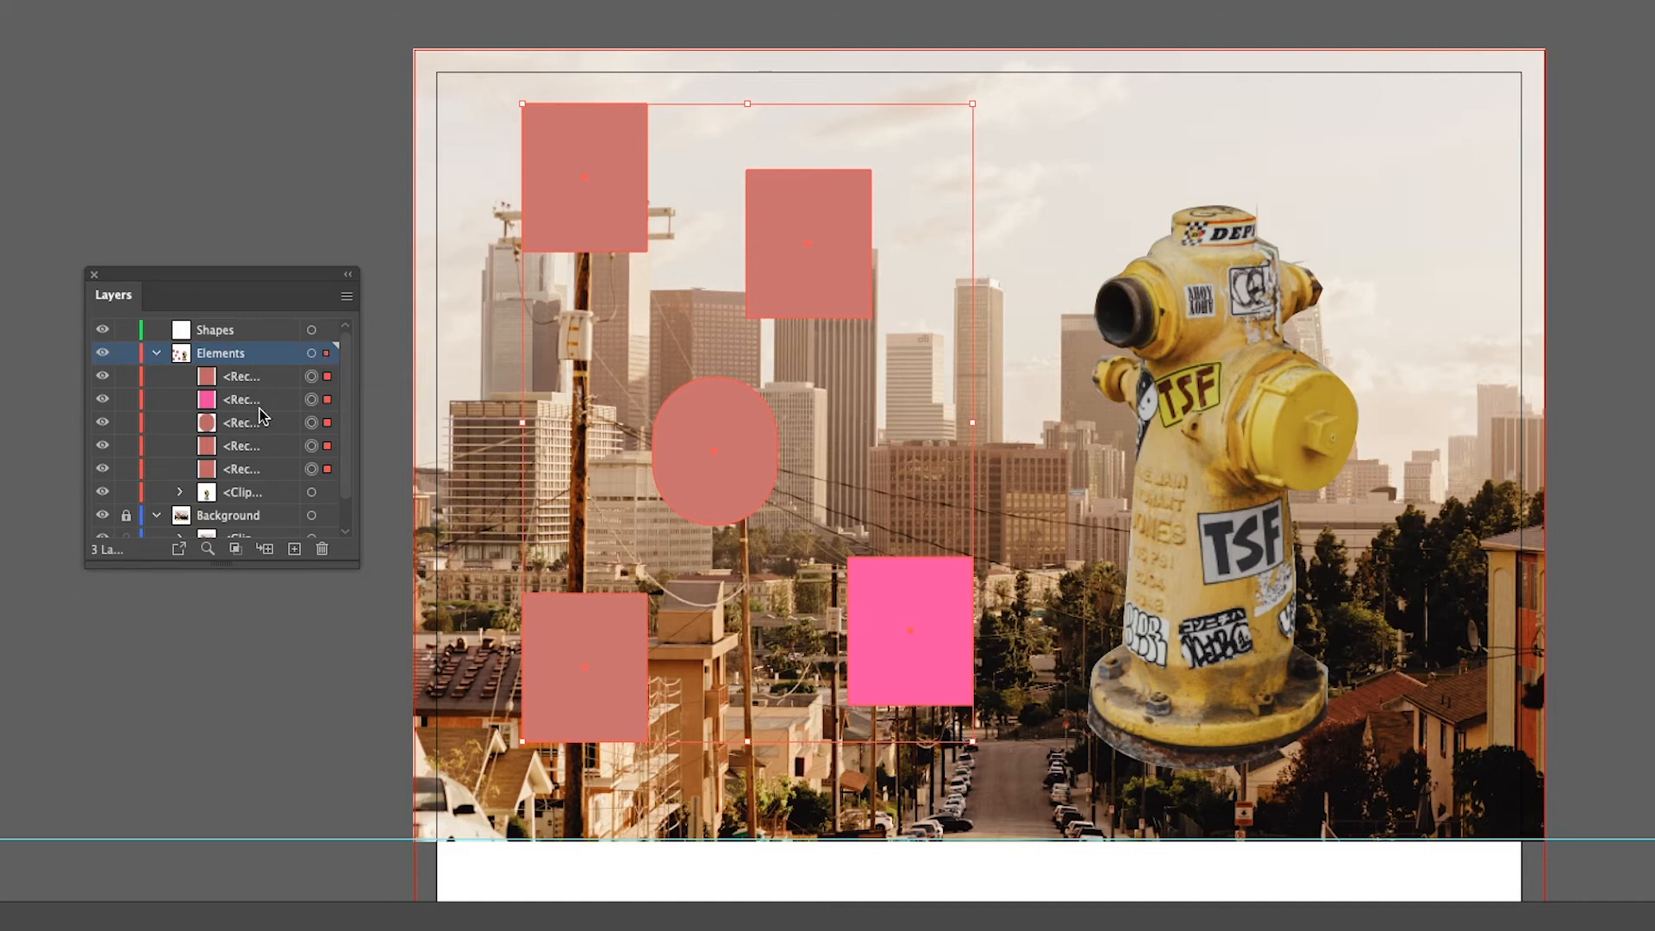
Select only the pink rectangle and the upper-middle salmon rectangle and transfer them from Elements to the Shapes layer
{"action": "left_click", "coordinate": [326, 400]}
{"action": "left_click", "coordinate": [327, 446]}
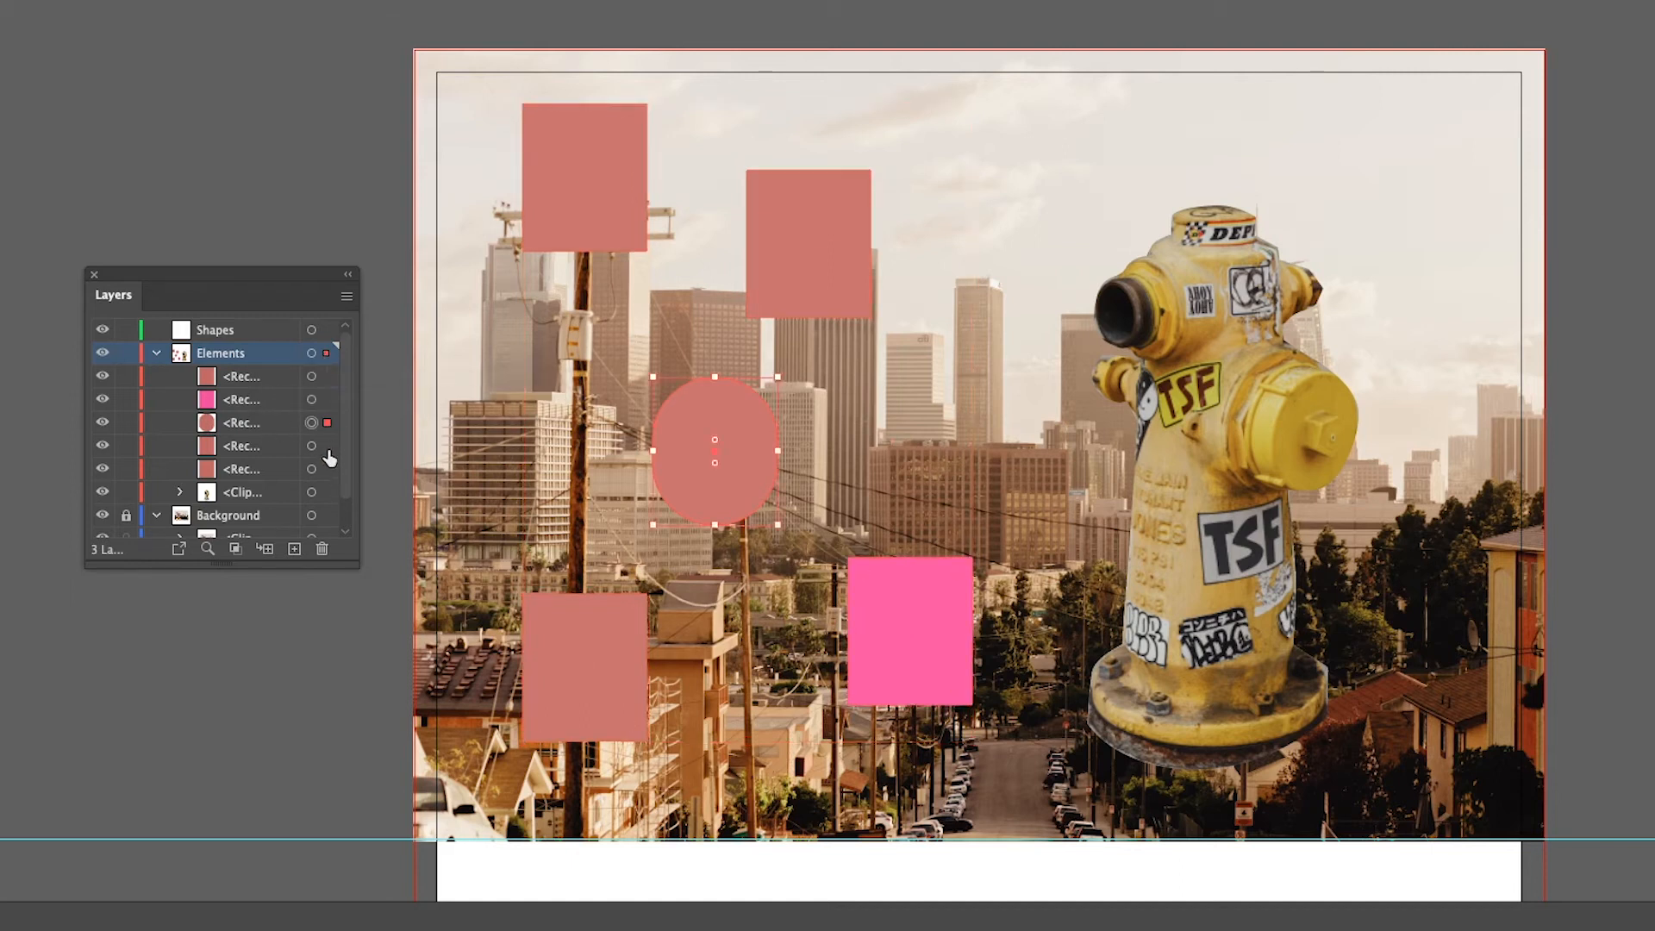
{"action": "left_click", "coordinate": [327, 399], "text": "shift"}
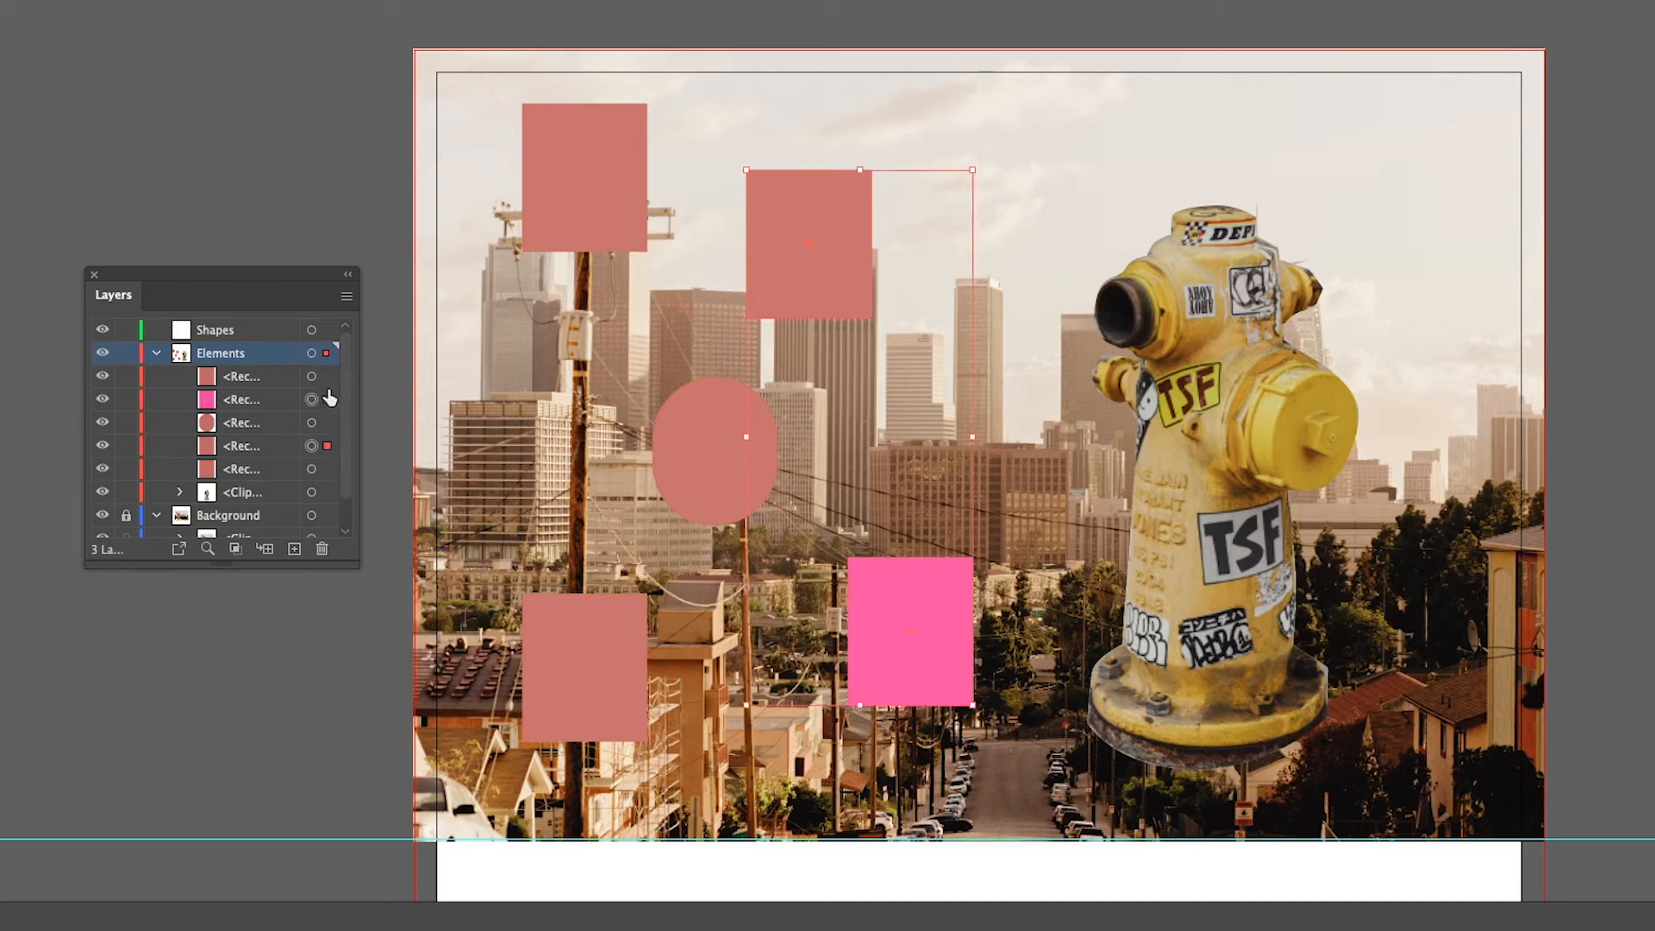
{"action": "left_click_drag", "start_coordinate": [327, 355], "coordinate": [329, 329]}
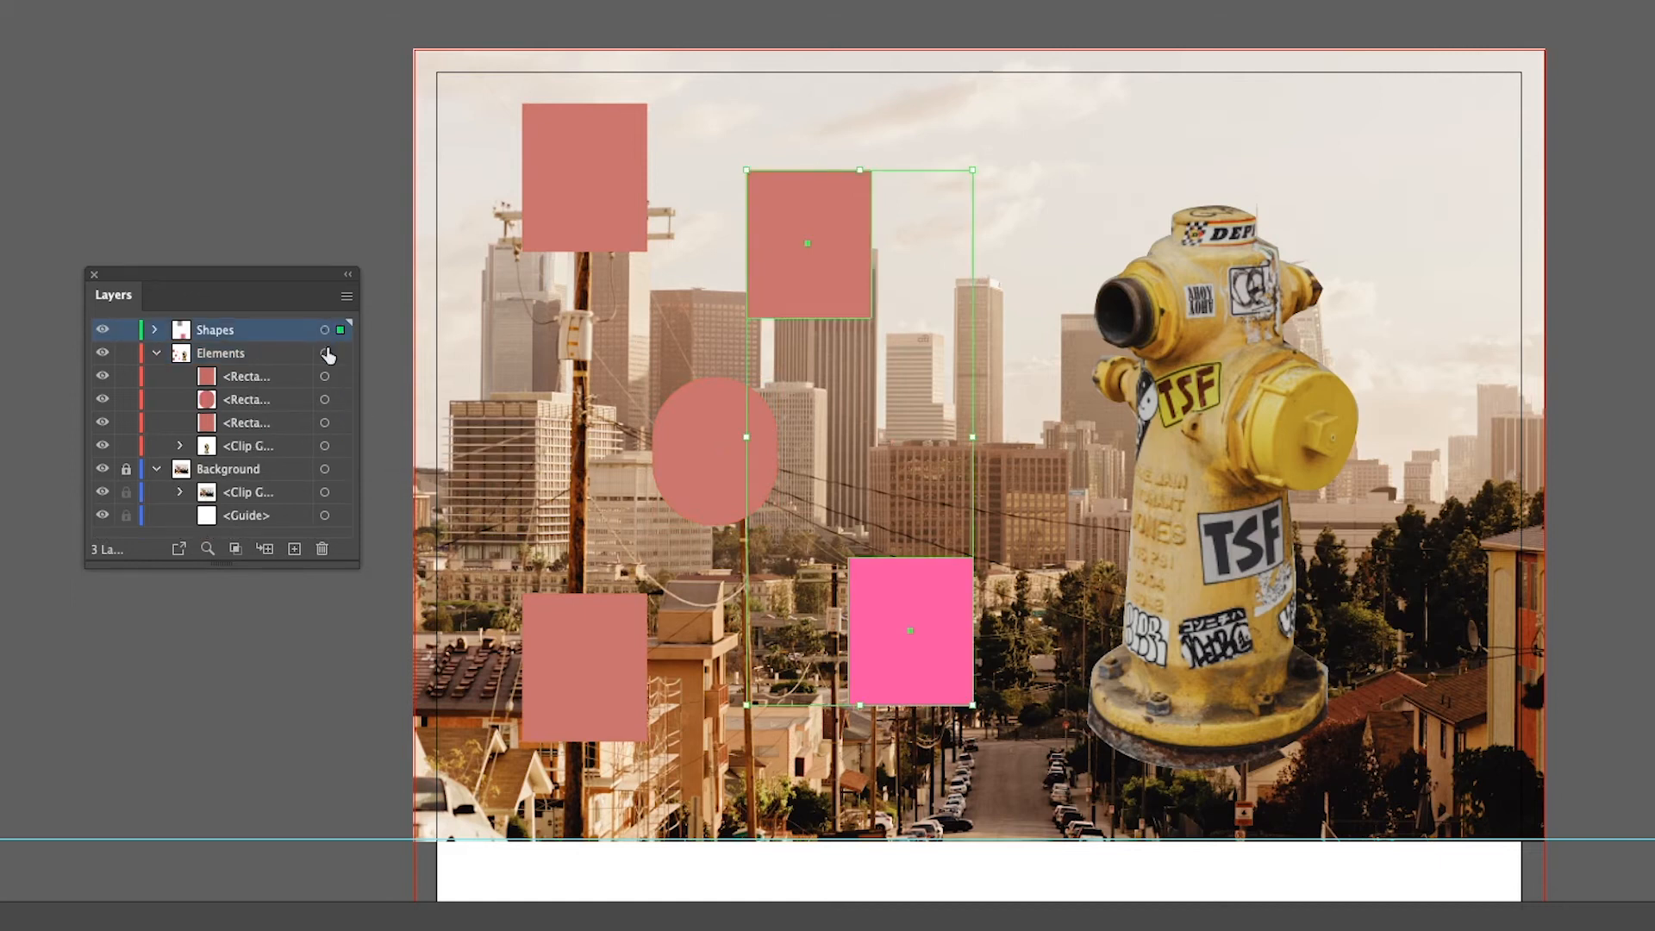
Expand the Shapes layer, transfer the oval and the two remaining salmon rectangles from Elements into it, and deselect everything
{"action": "left_click", "coordinate": [154, 330]}
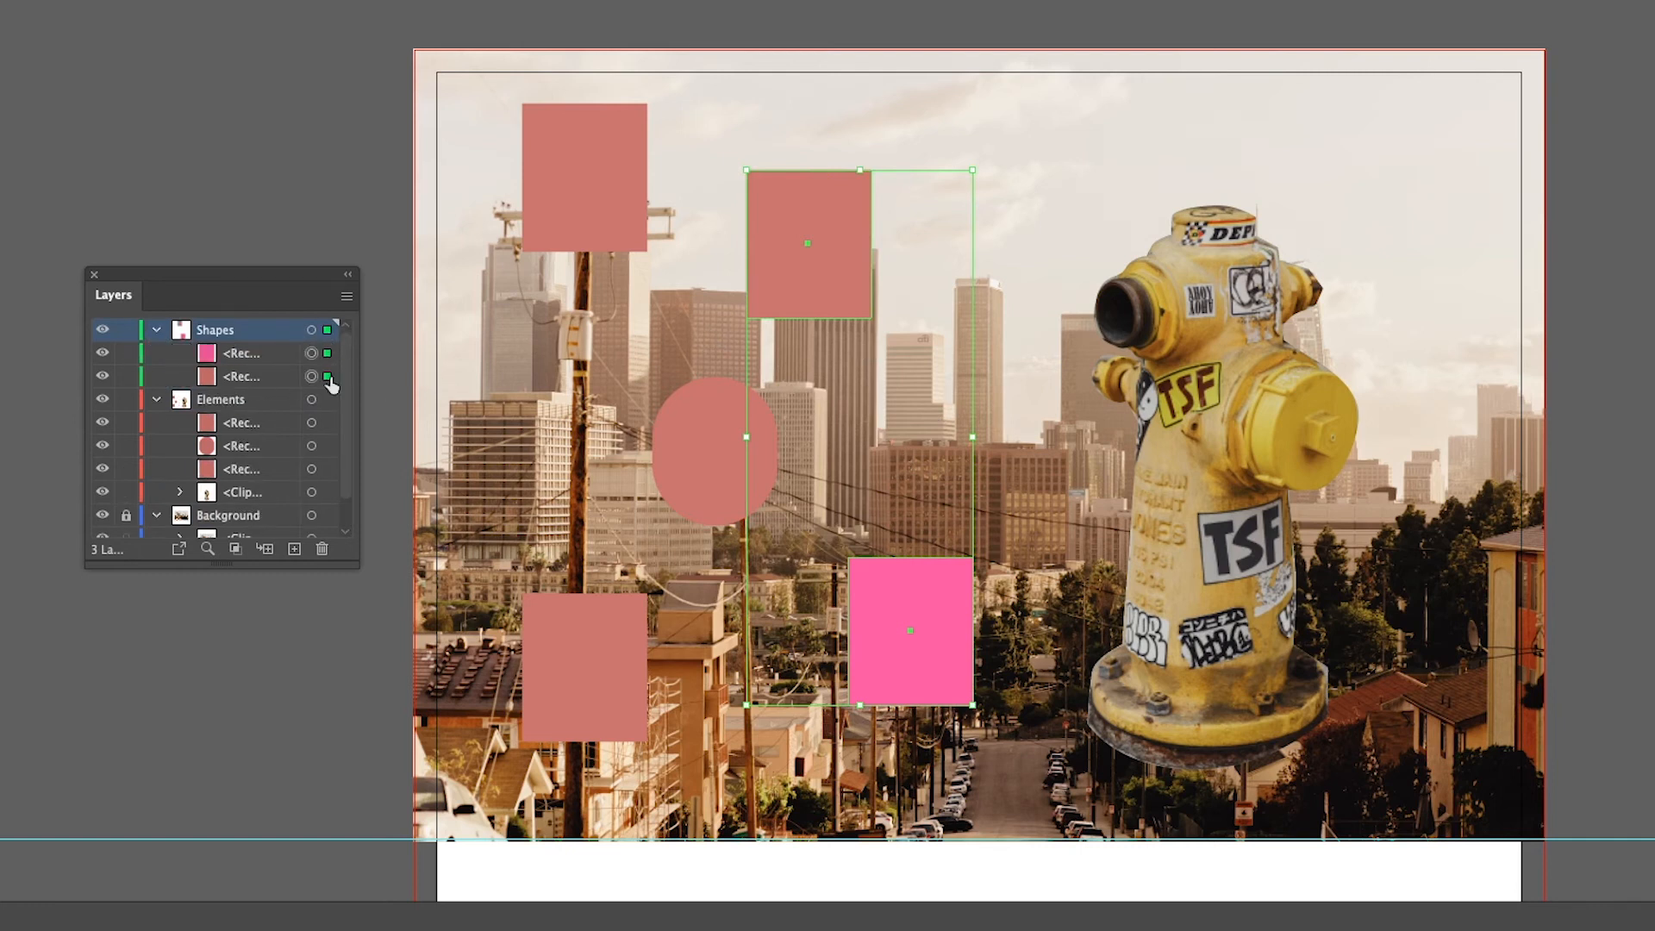
{"action": "scroll", "coordinate": [330, 502], "scroll_direction": "down", "scroll_amount": 2}
{"action": "scroll", "coordinate": [330, 483], "scroll_direction": "up", "scroll_amount": 2}
{"action": "left_click", "coordinate": [324, 424]}
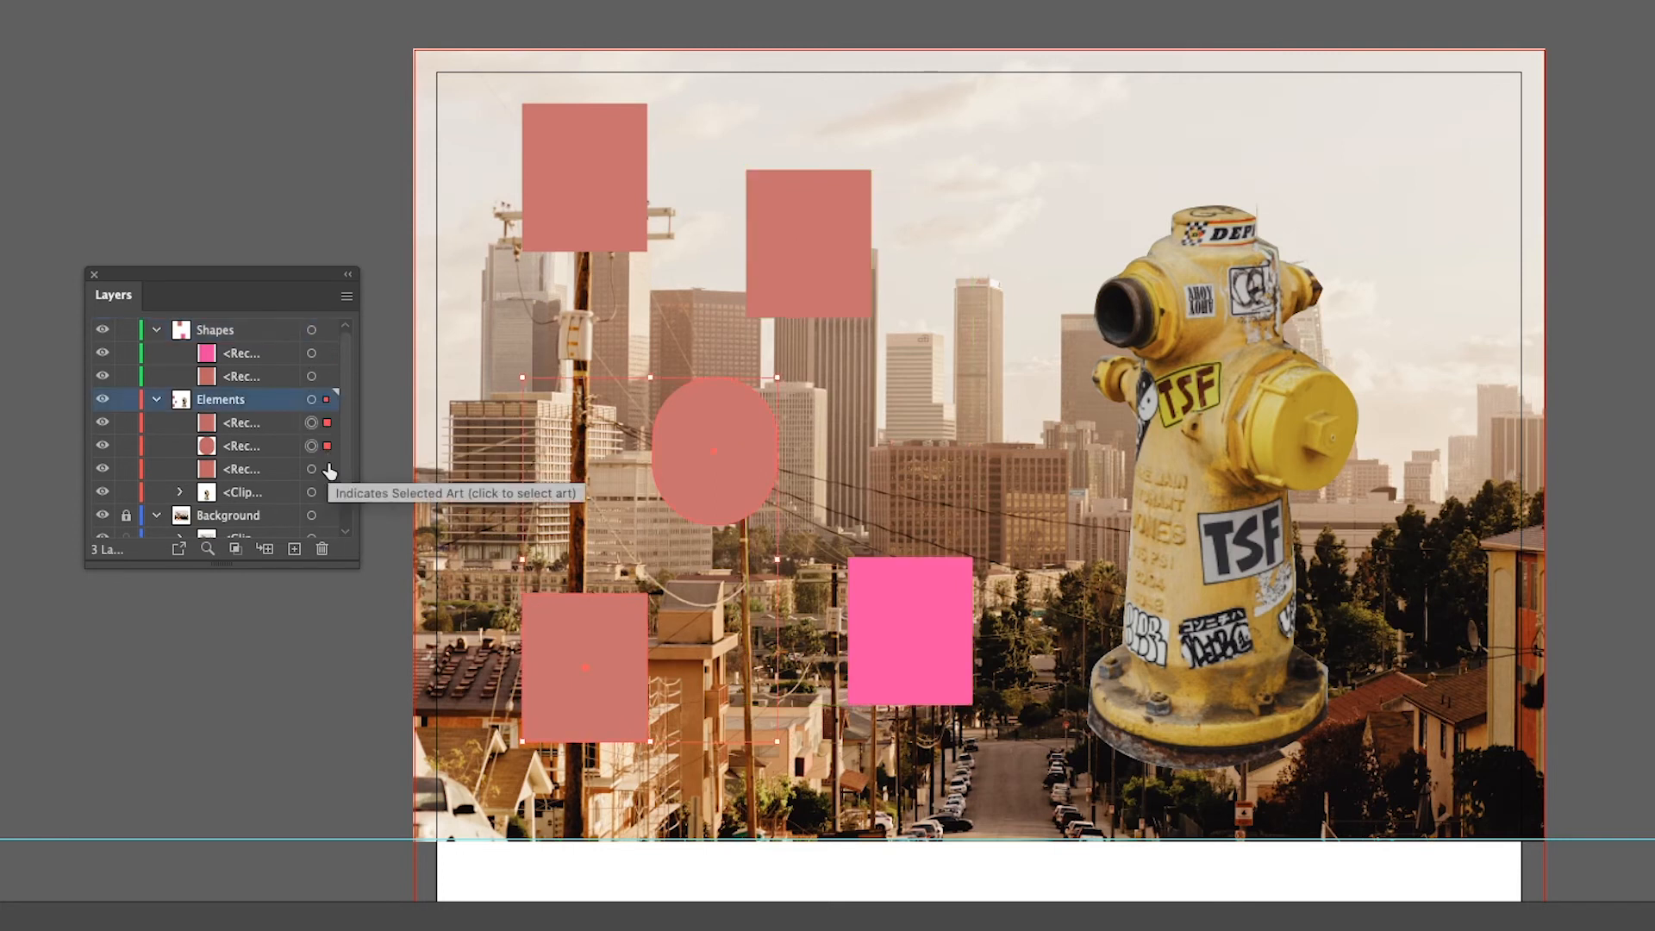
{"action": "left_click_drag", "start_coordinate": [325, 399], "coordinate": [321, 345]}
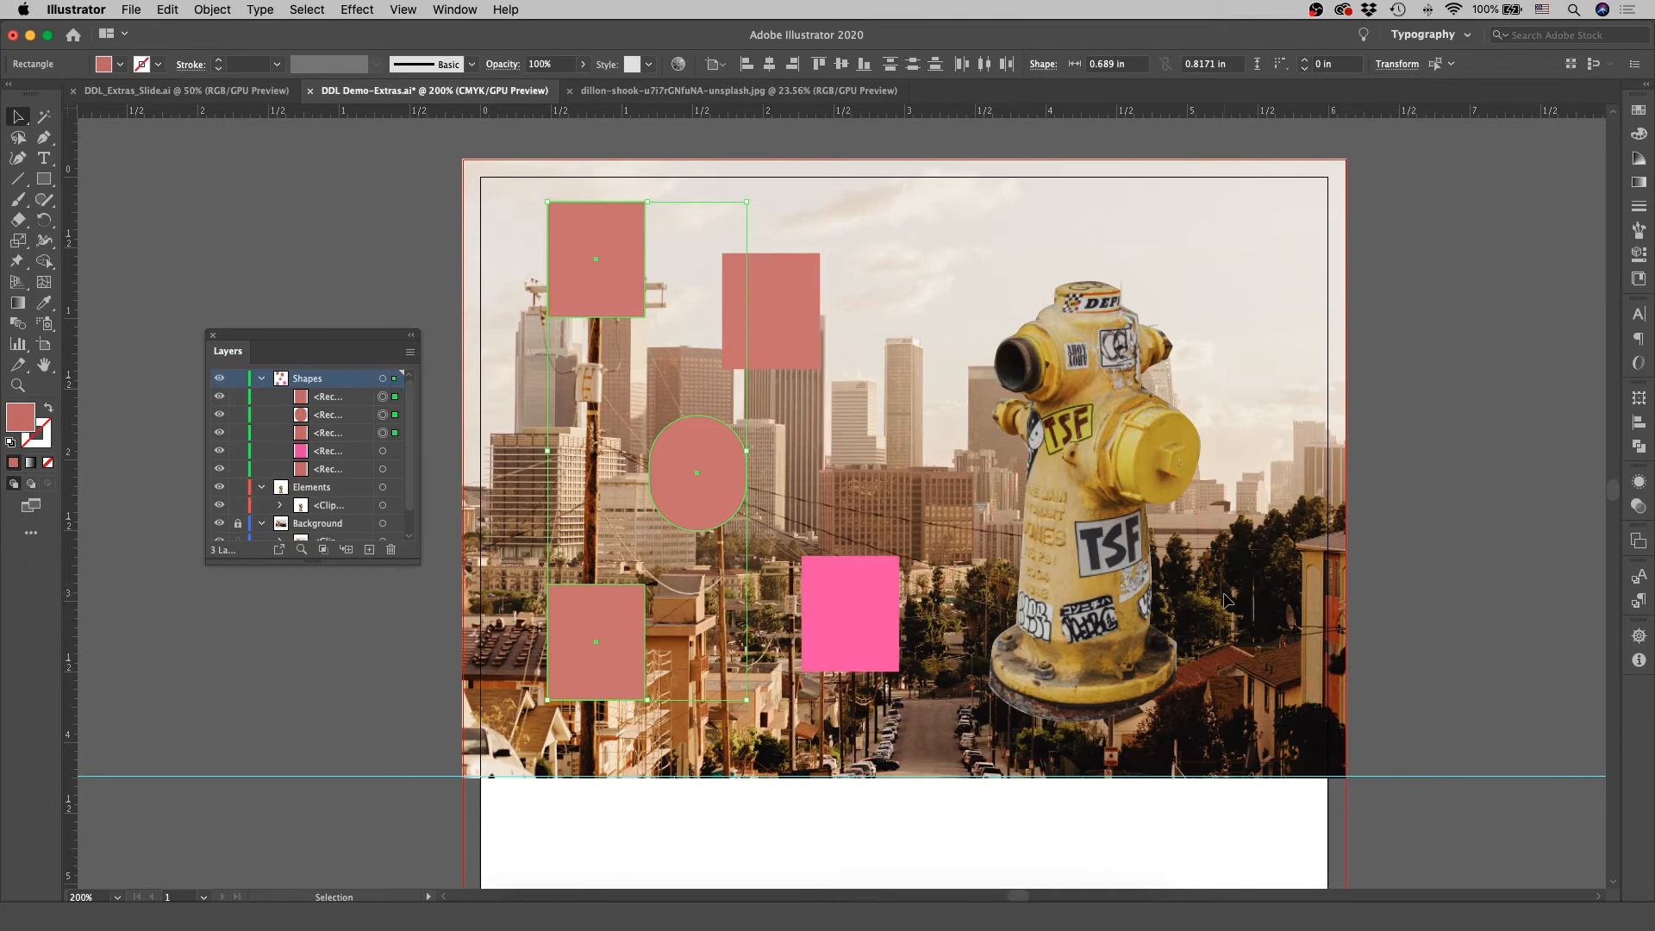
{"action": "left_click", "coordinate": [1395, 513]}
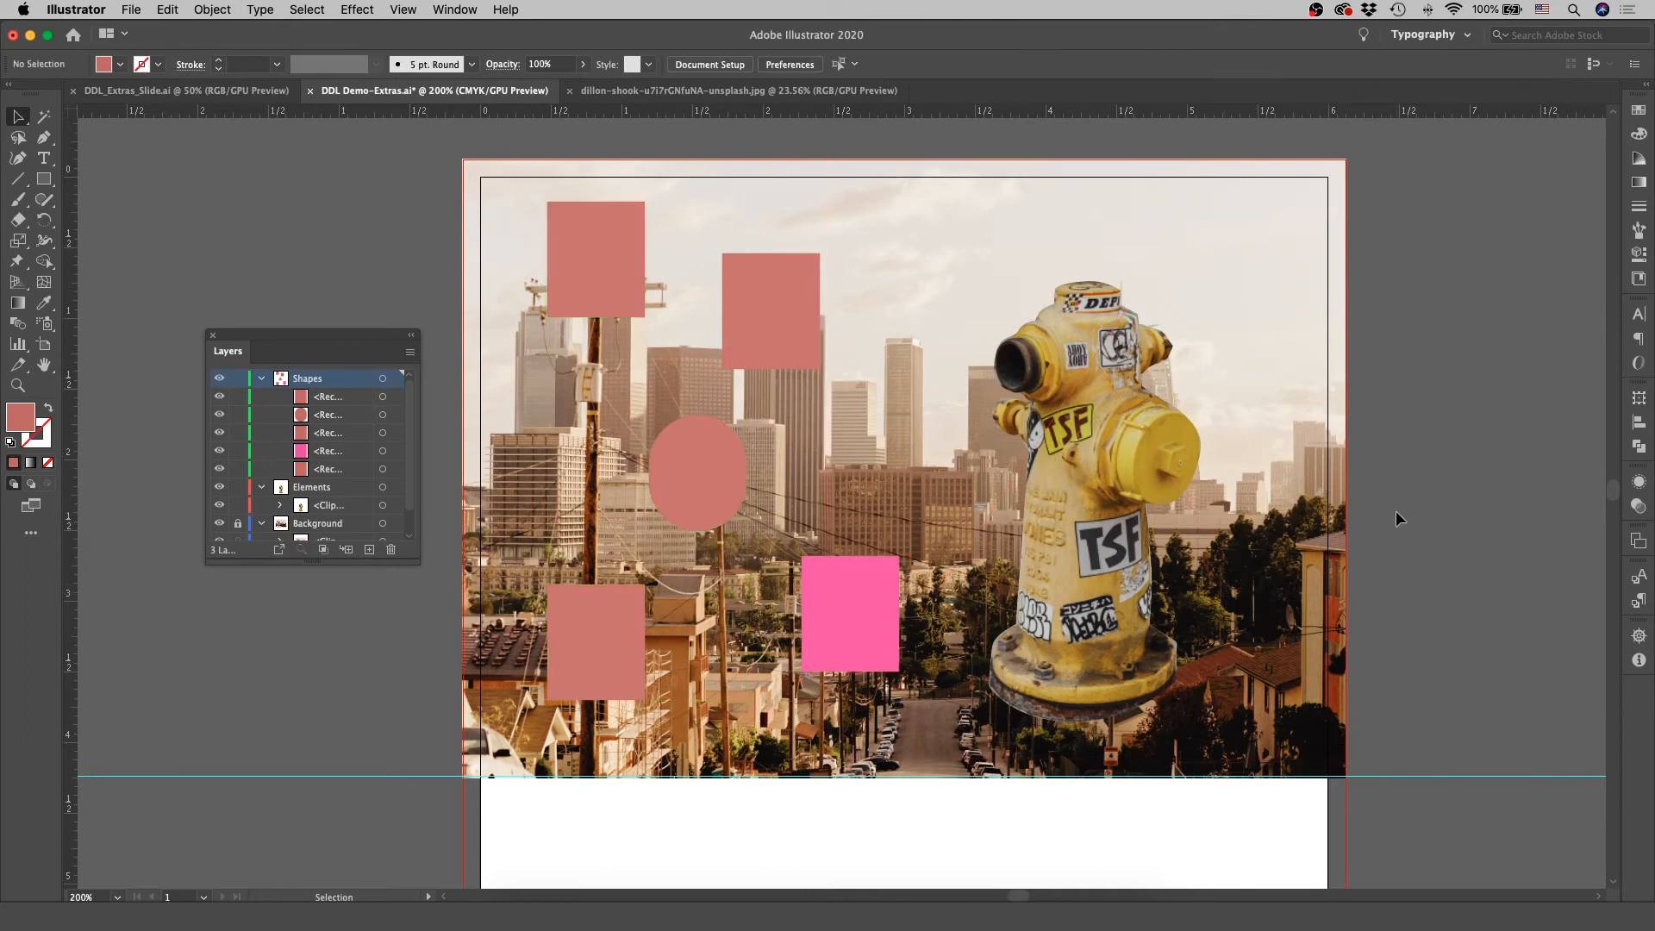
Unlock the Background layer and select the skyline photo inside its clip group with the Direct Selection tool
{"action": "left_click", "coordinate": [238, 523]}
{"action": "left_click", "coordinate": [1331, 534]}
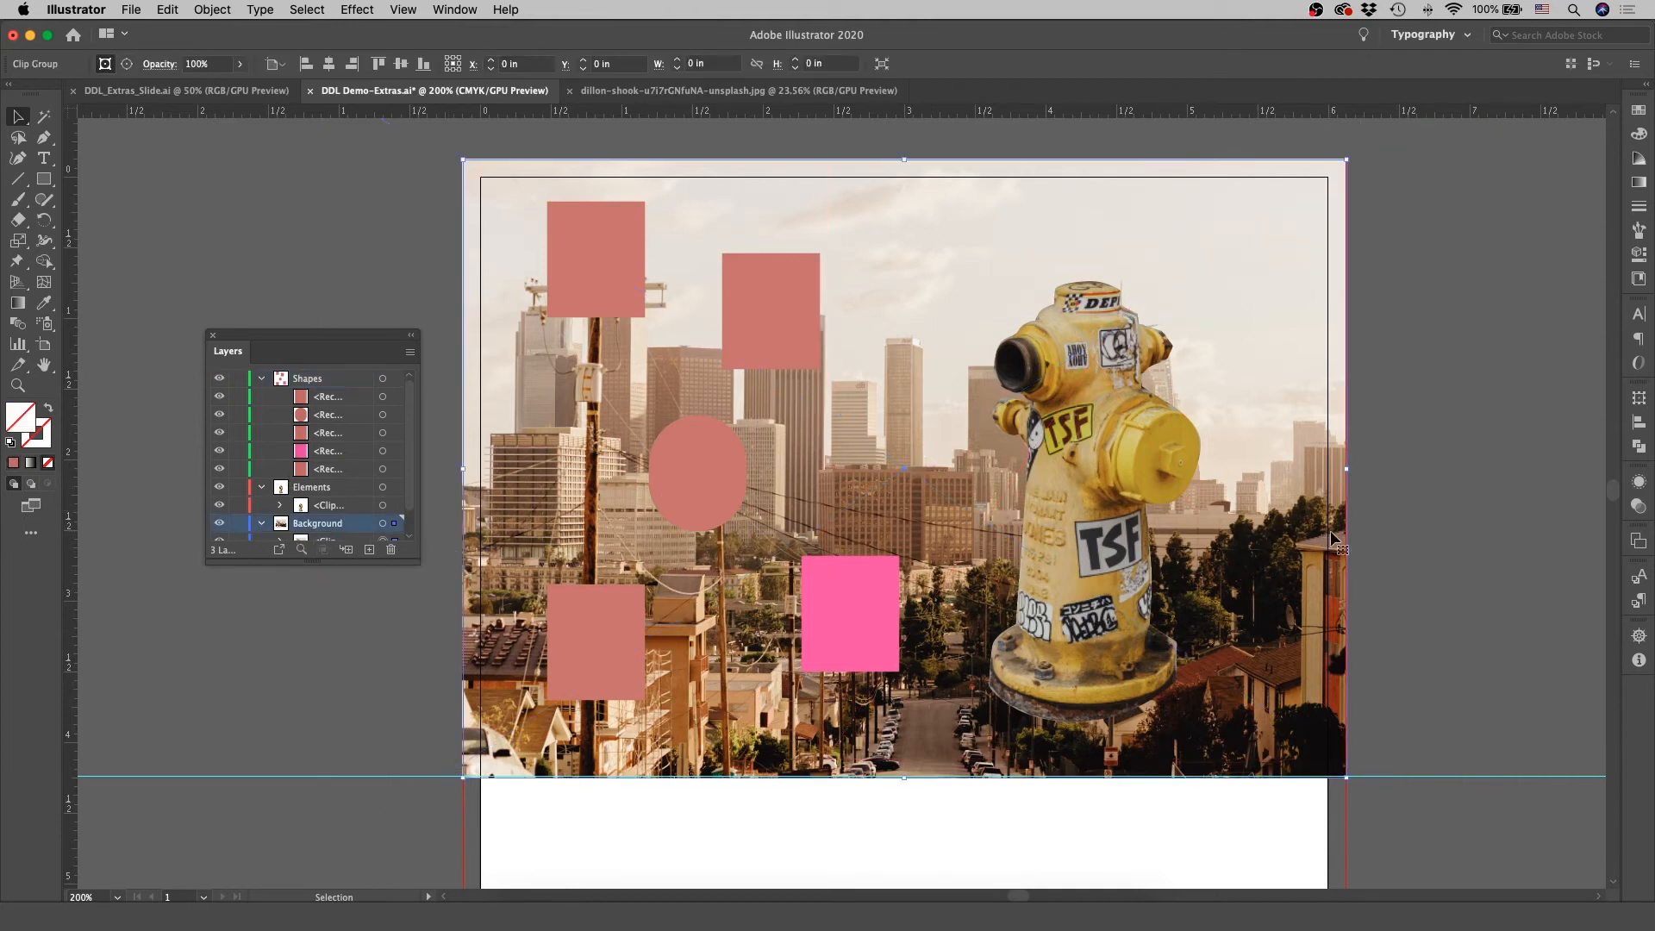
{"action": "key", "text": "a"}
{"action": "left_click", "coordinate": [1450, 534]}
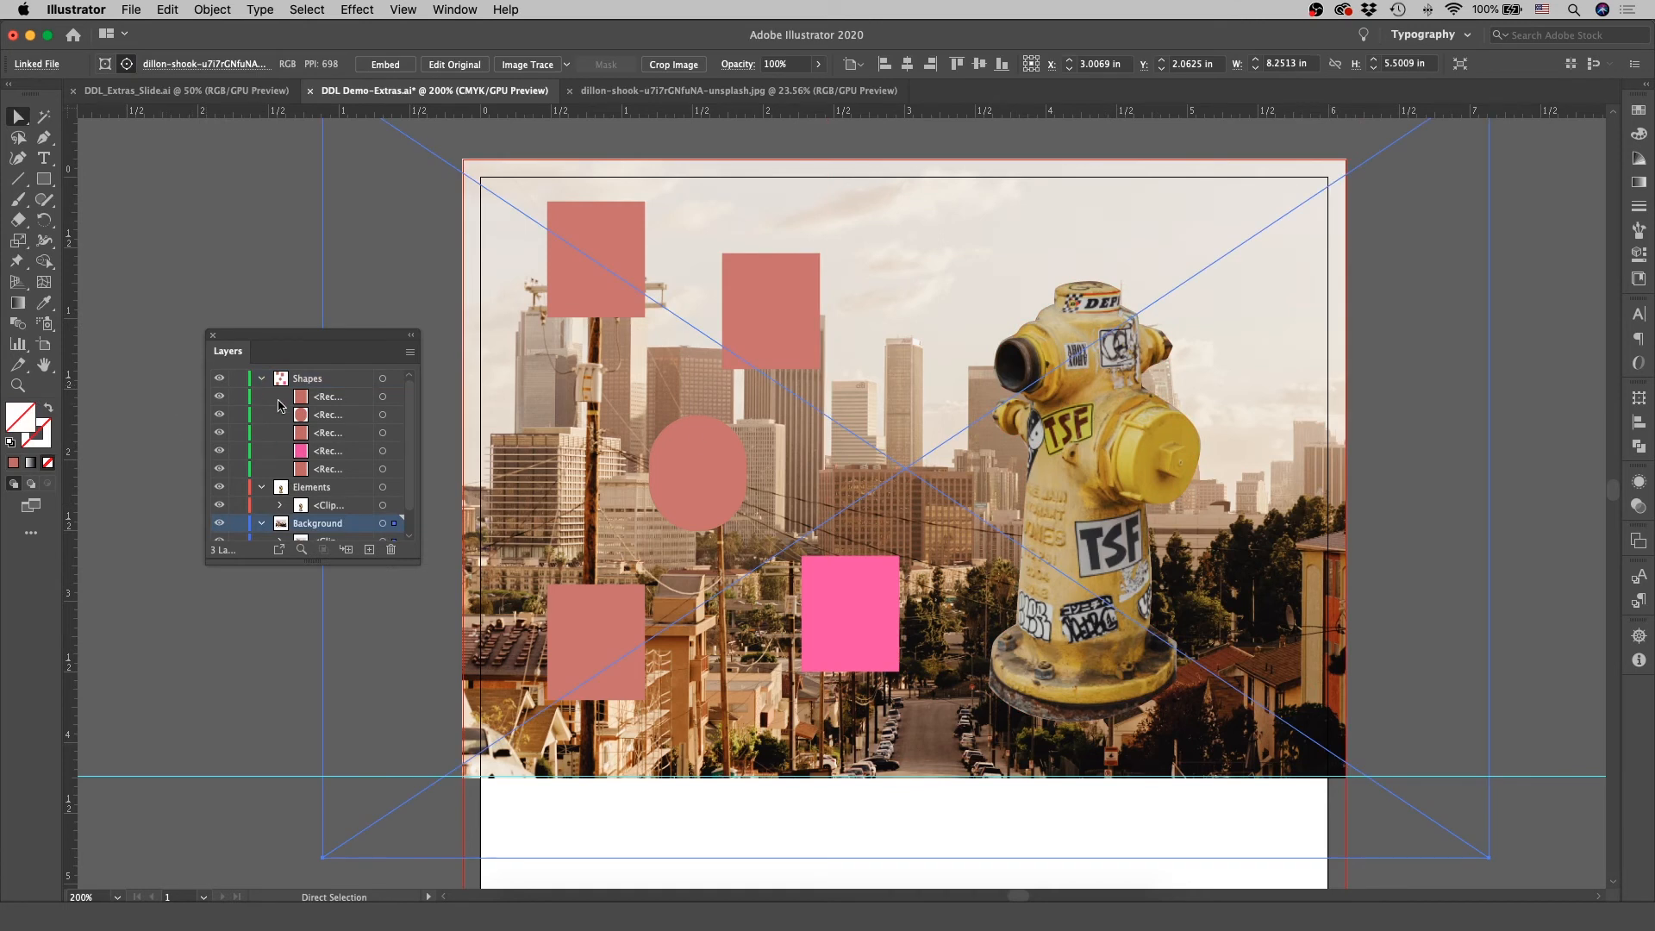
Collapse the Shapes and Elements layers and hide both
{"action": "left_click", "coordinate": [262, 379]}
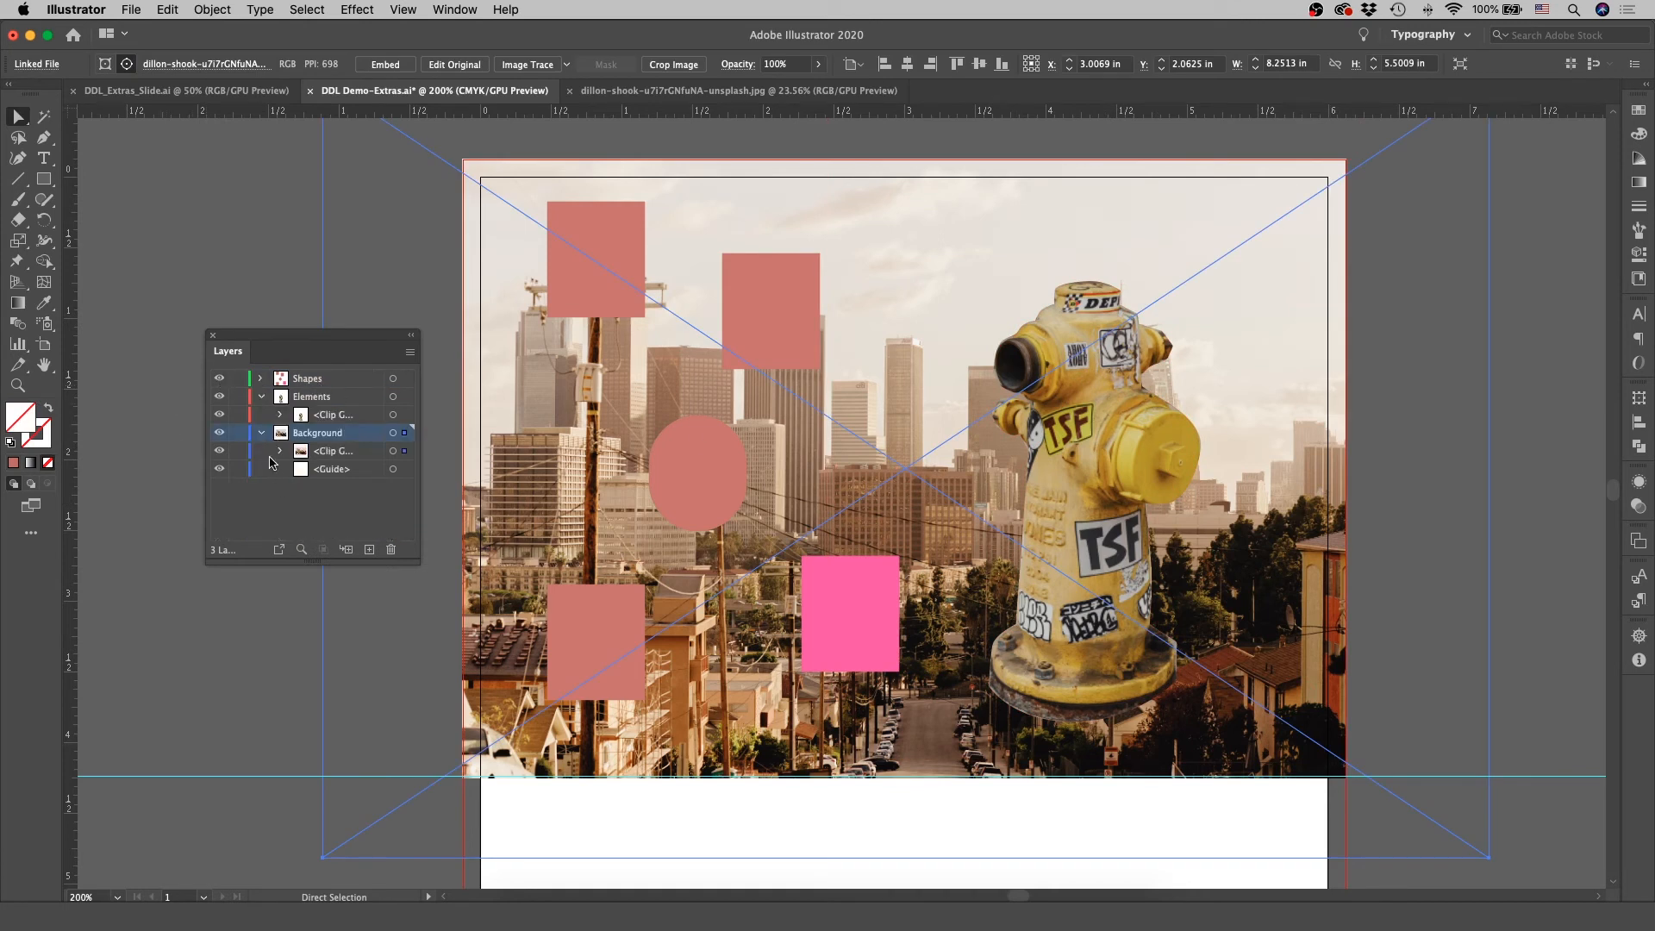
{"action": "left_click", "coordinate": [262, 396]}
{"action": "left_click", "coordinate": [219, 379]}
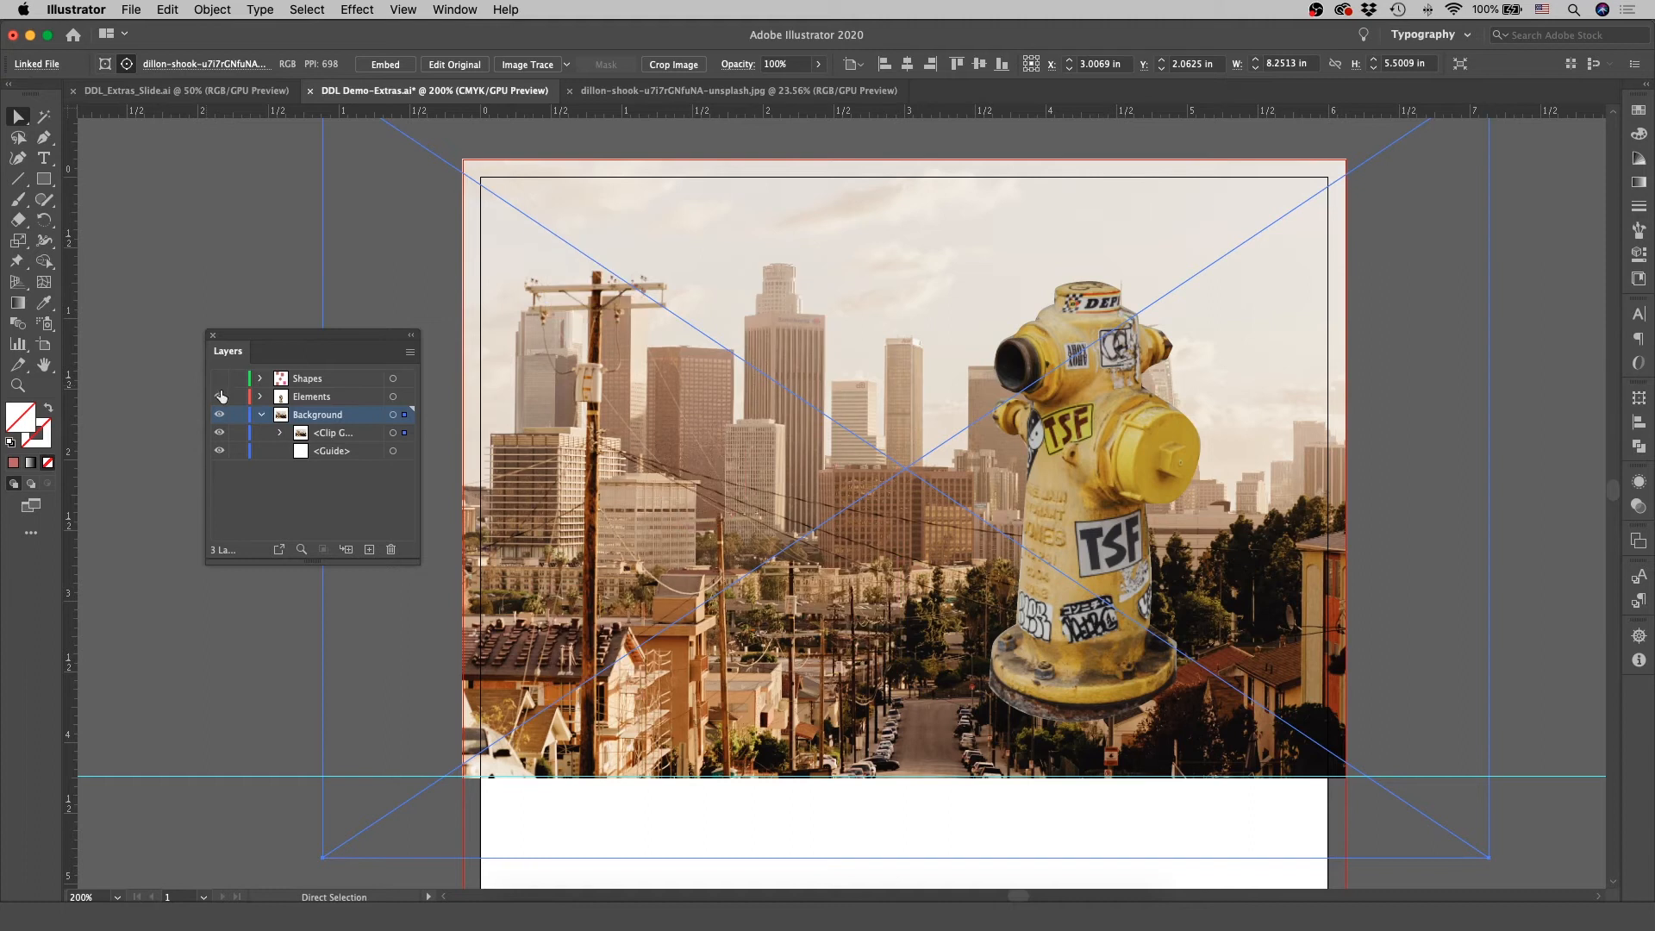
{"action": "left_click", "coordinate": [219, 396]}
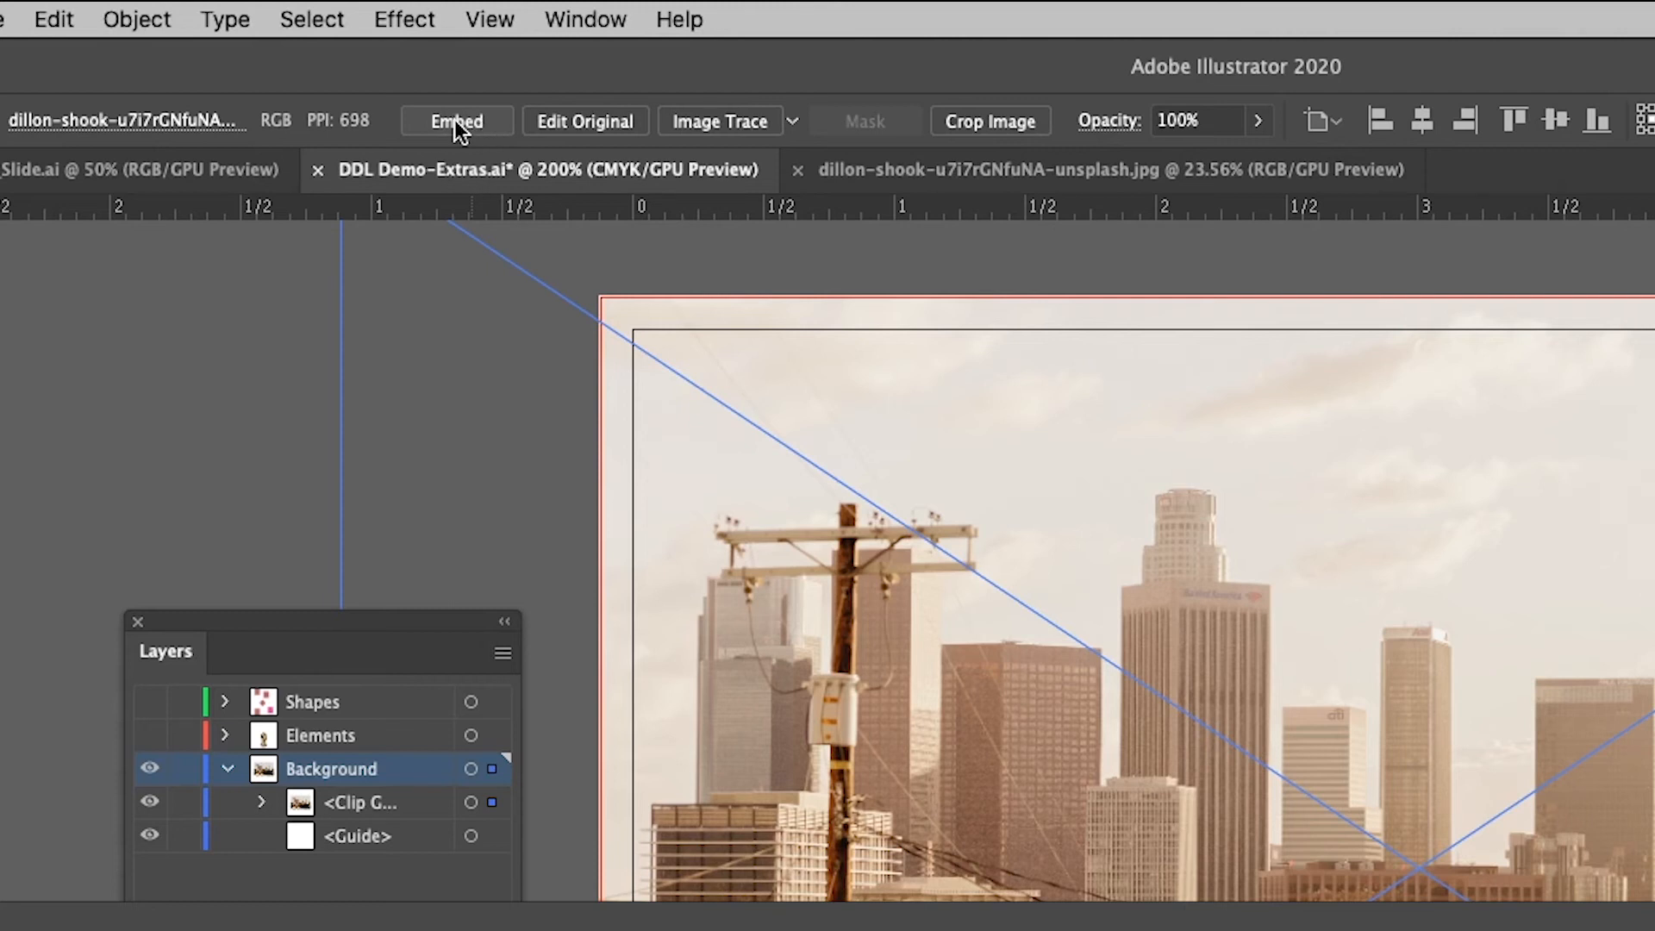
Embed the linked skyline photo in the document and show the Shapes and Elements layers again
{"action": "left_click", "coordinate": [462, 121]}
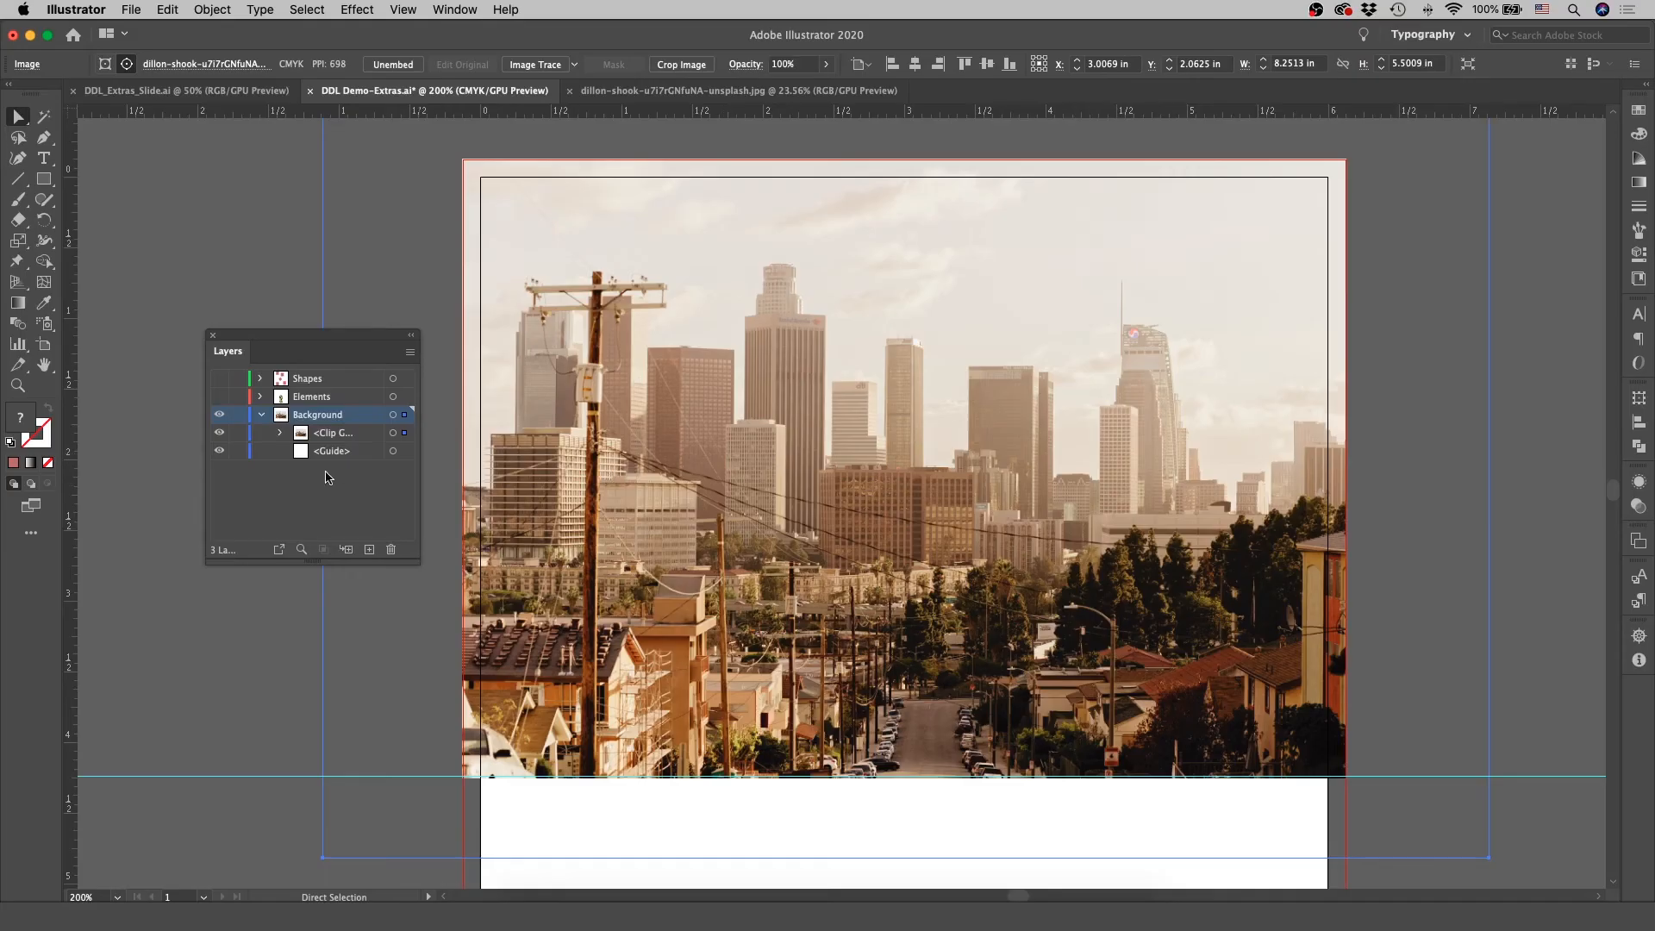
{"action": "left_click", "coordinate": [219, 378]}
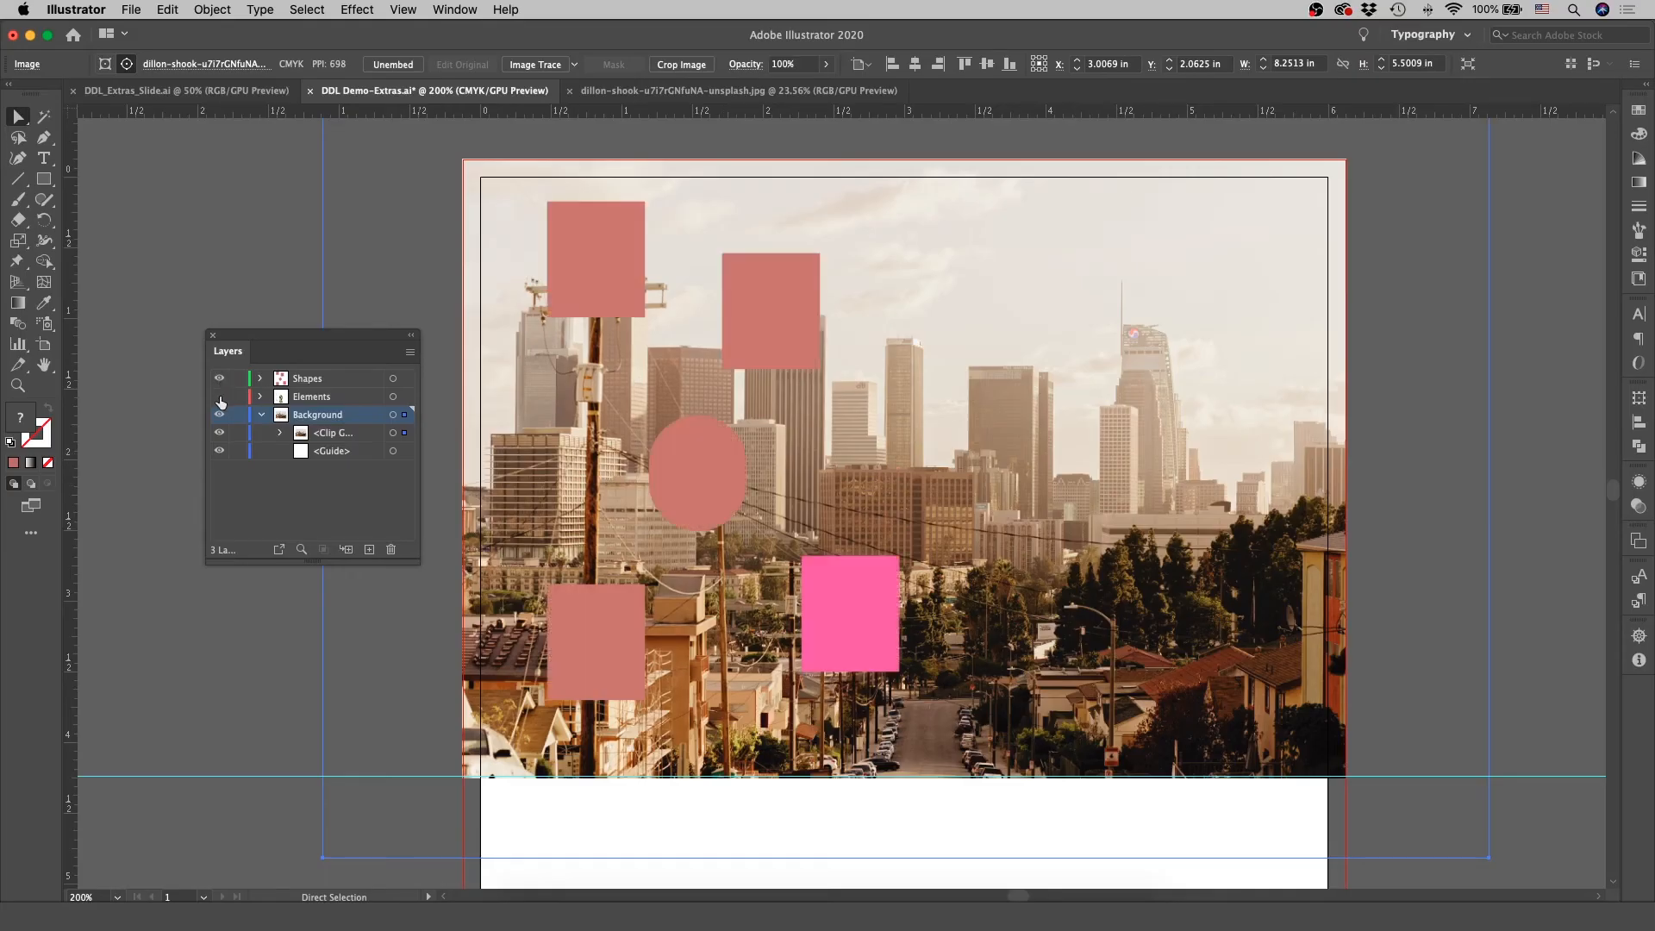
{"action": "left_click", "coordinate": [219, 396]}
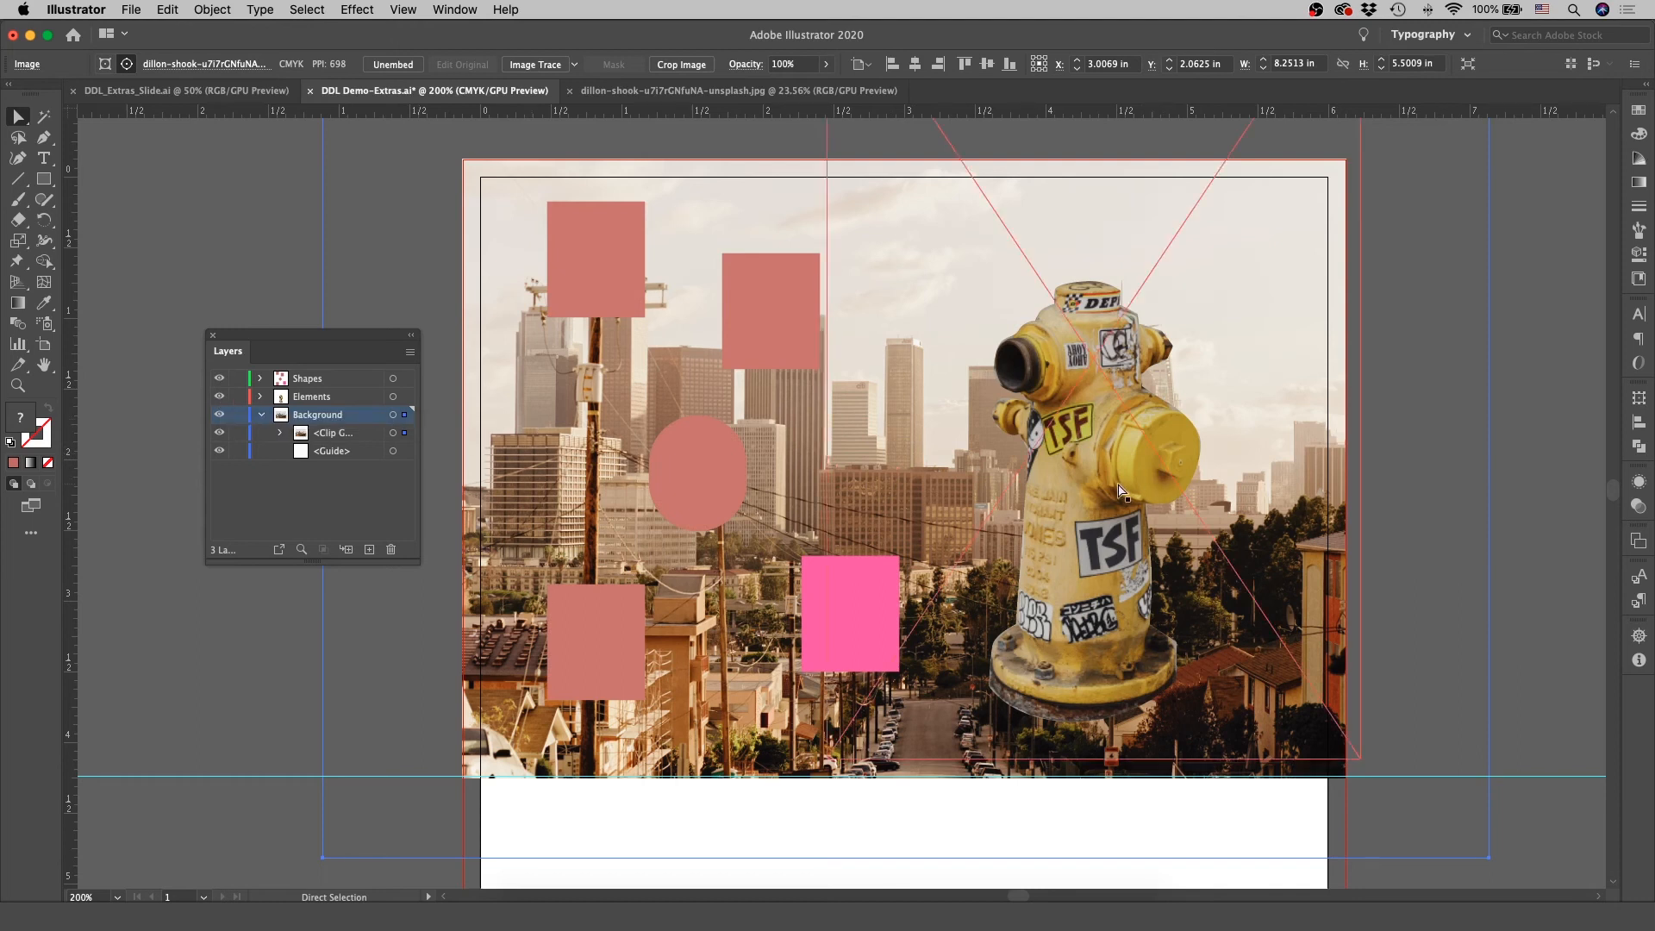
Select the hydrant photo inside its clip group and run Image Trace on it, continuing despite the large image size
{"action": "left_click", "coordinate": [1124, 491]}
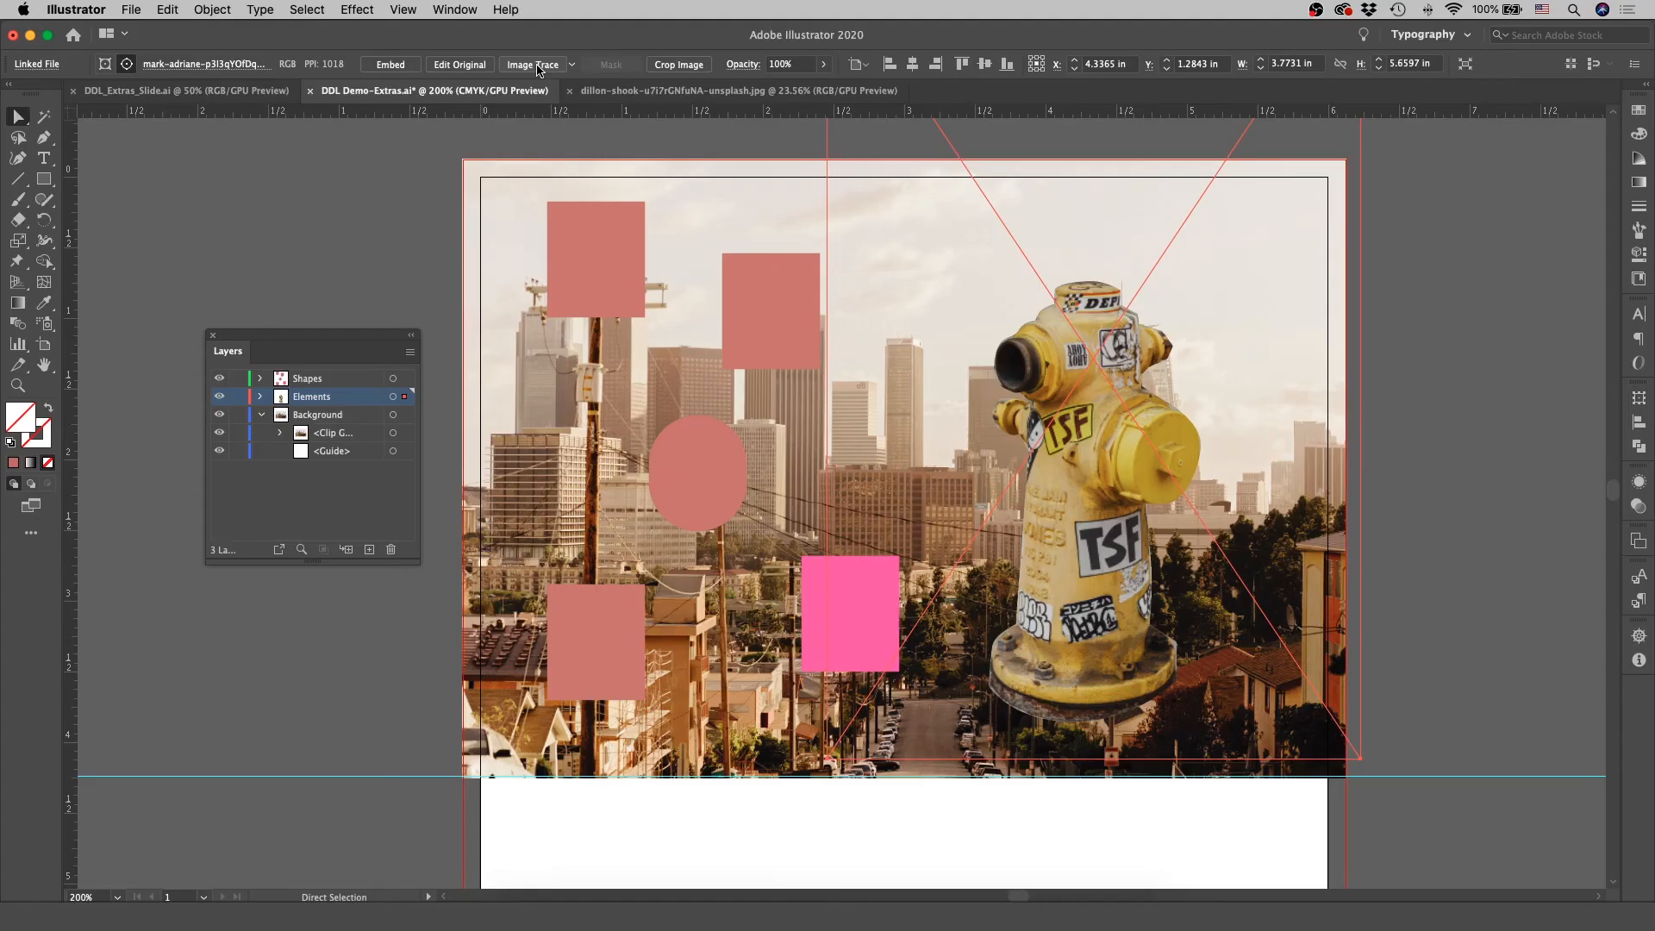
{"action": "left_click", "coordinate": [534, 64]}
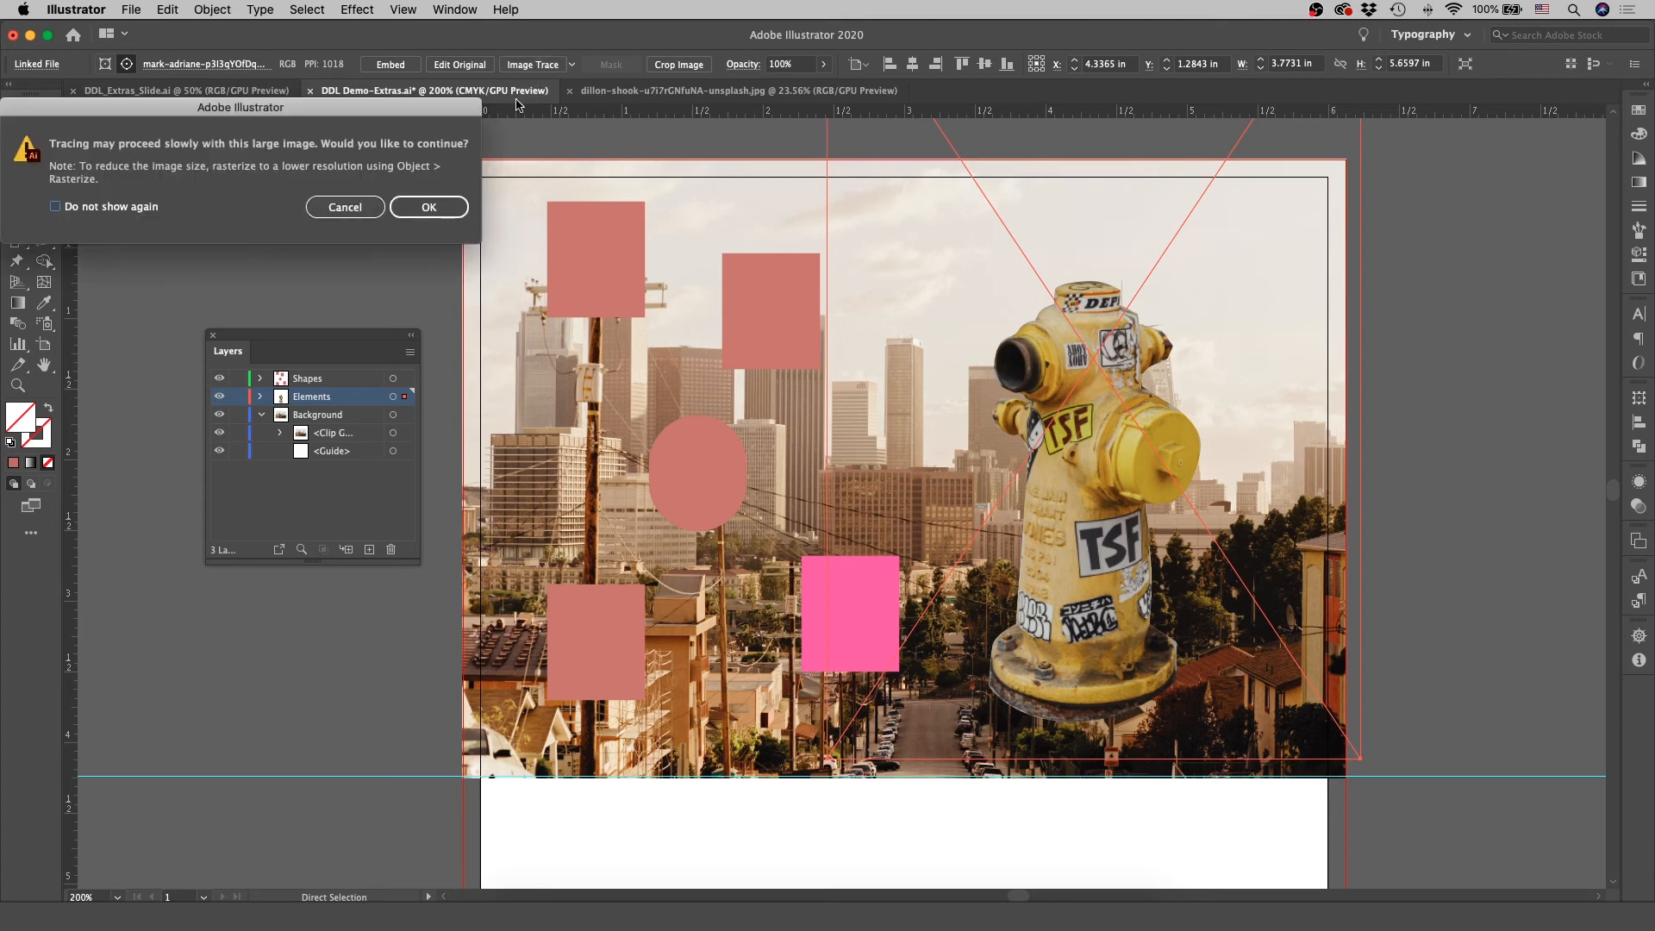
{"action": "mouse_move", "coordinate": [332, 112]}
{"action": "left_mouse_down"}
{"action": "mouse_move", "coordinate": [818, 369]}
{"action": "mouse_move", "coordinate": [765, 370]}
{"action": "mouse_move", "coordinate": [820, 371]}
{"action": "left_mouse_up"}
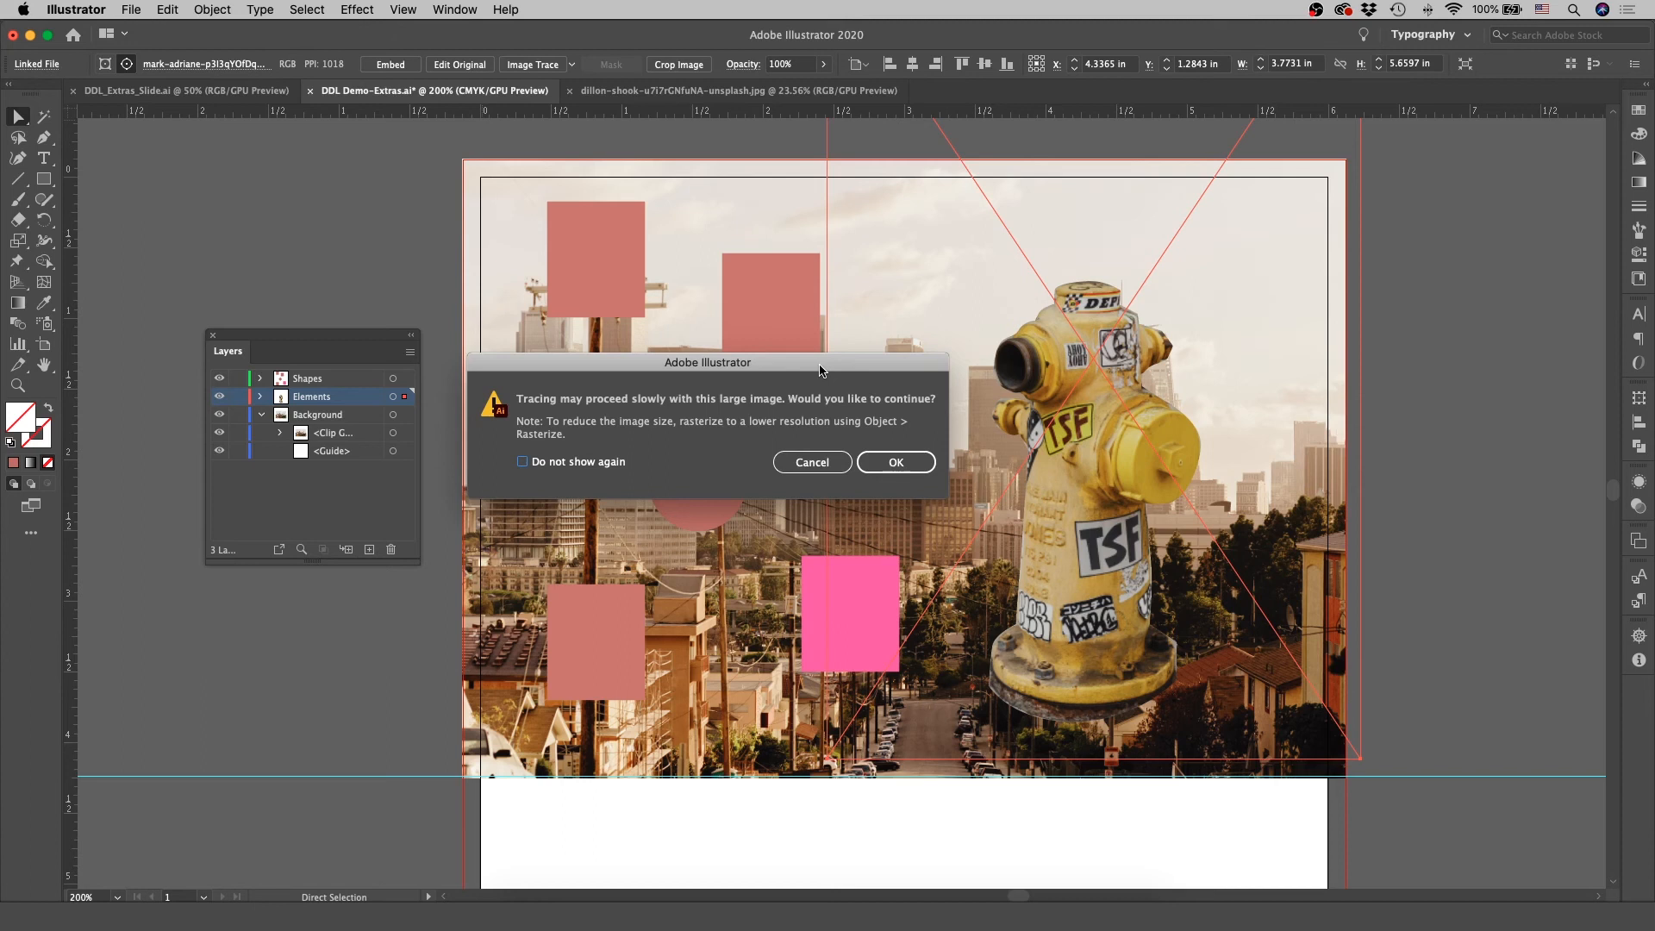
{"action": "left_click", "coordinate": [906, 464]}
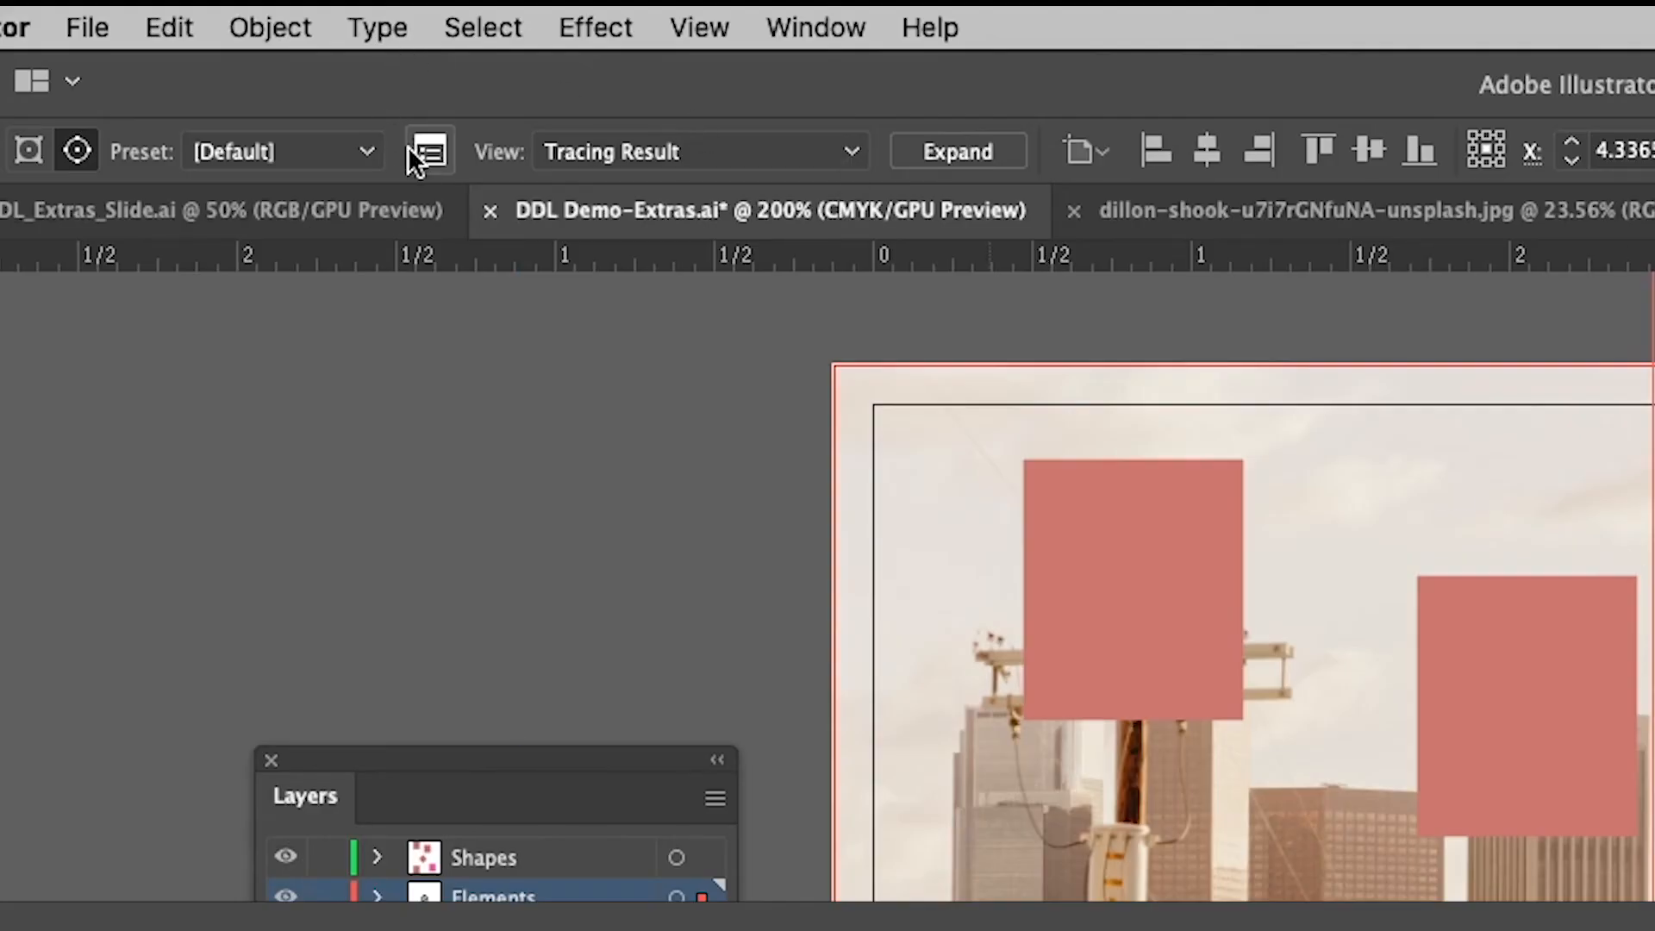
Bring up the Image Trace options for the hydrant, set the tracing mode to Color, and clear the options away from the hydrant
{"action": "left_click", "coordinate": [283, 64]}
{"action": "mouse_move", "coordinate": [439, 517]}
{"action": "left_mouse_down"}
{"action": "mouse_move", "coordinate": [1566, 658]}
{"action": "mouse_move", "coordinate": [1614, 707]}
{"action": "left_mouse_up"}
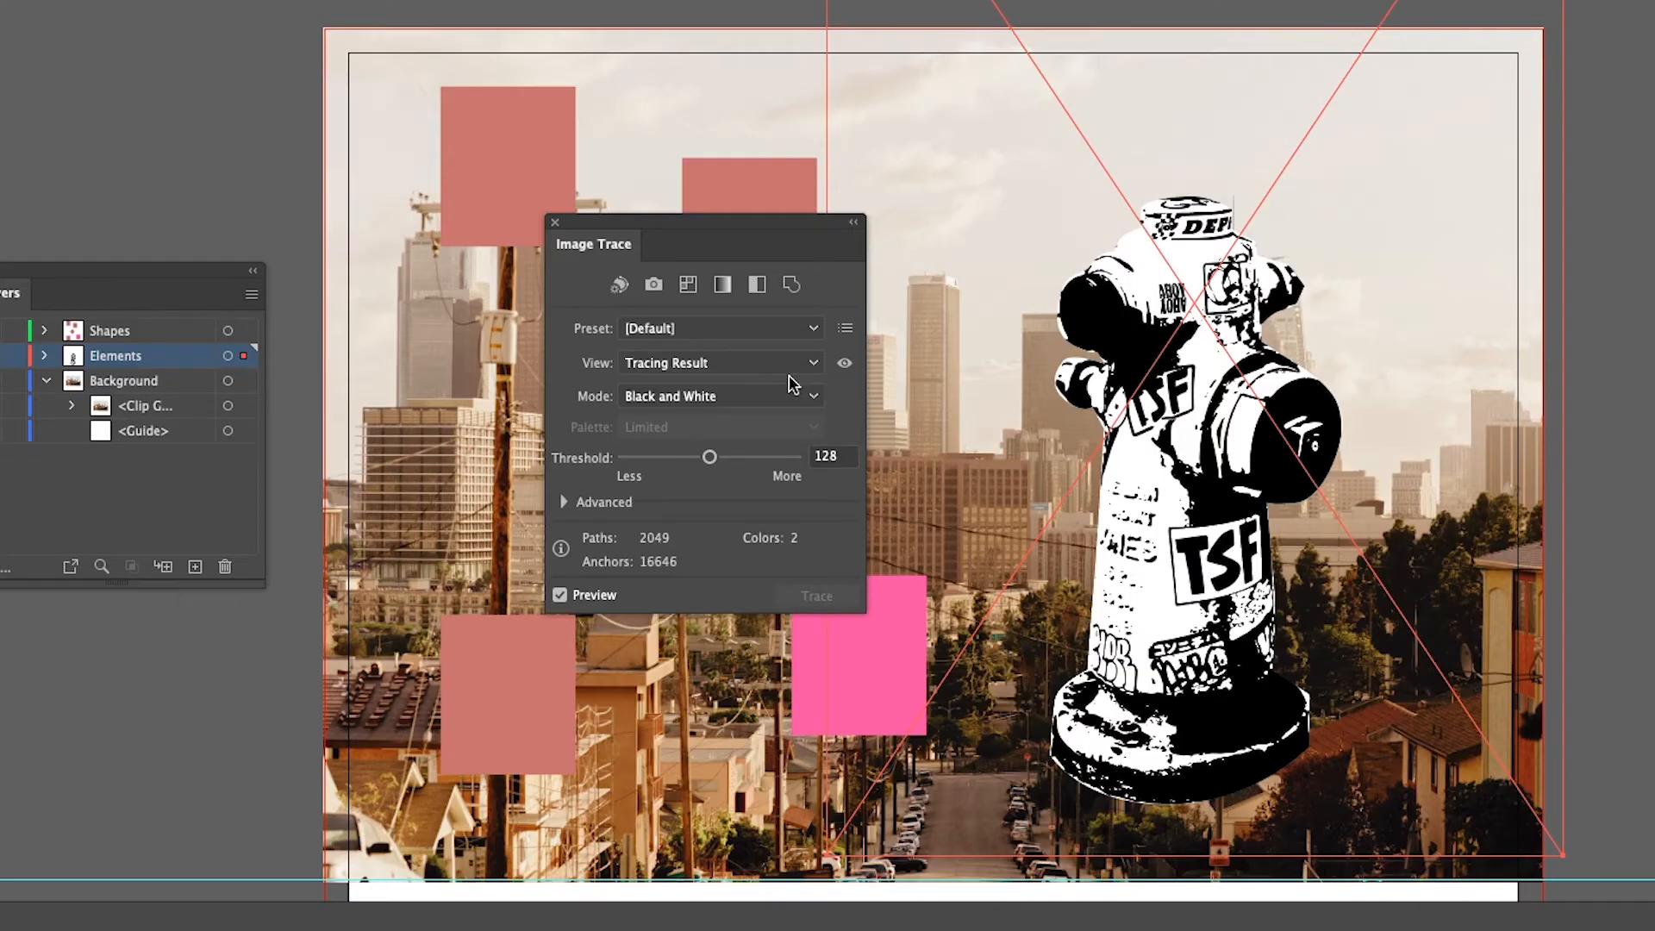
{"action": "left_click", "coordinate": [778, 394]}
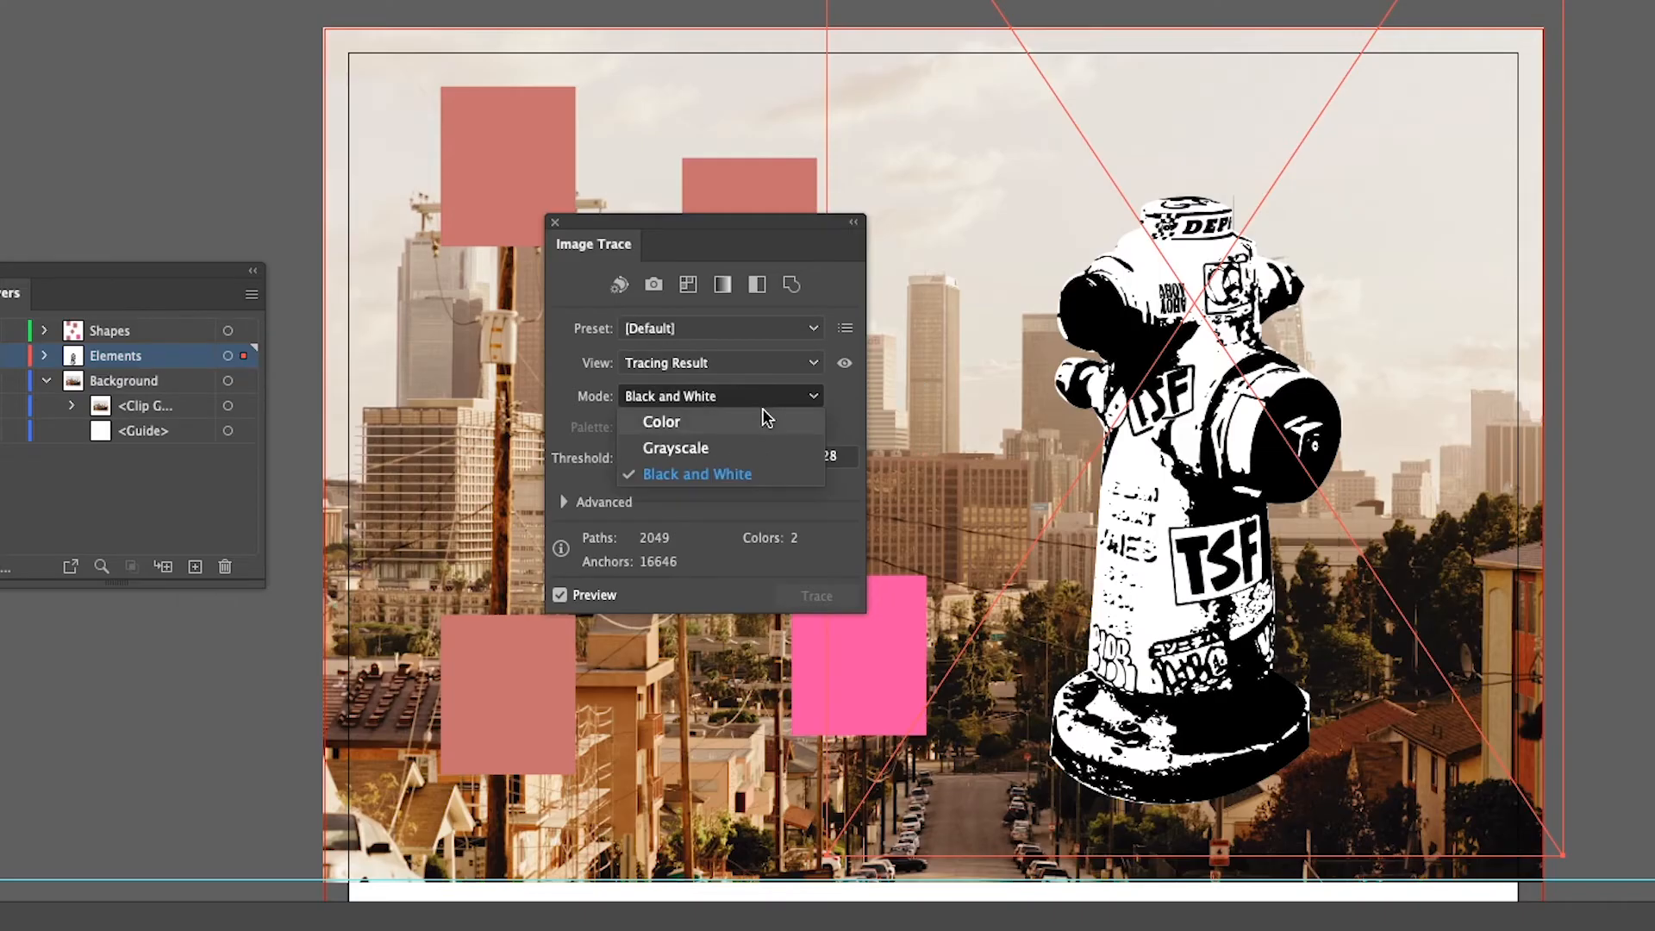
{"action": "left_click", "coordinate": [766, 421]}
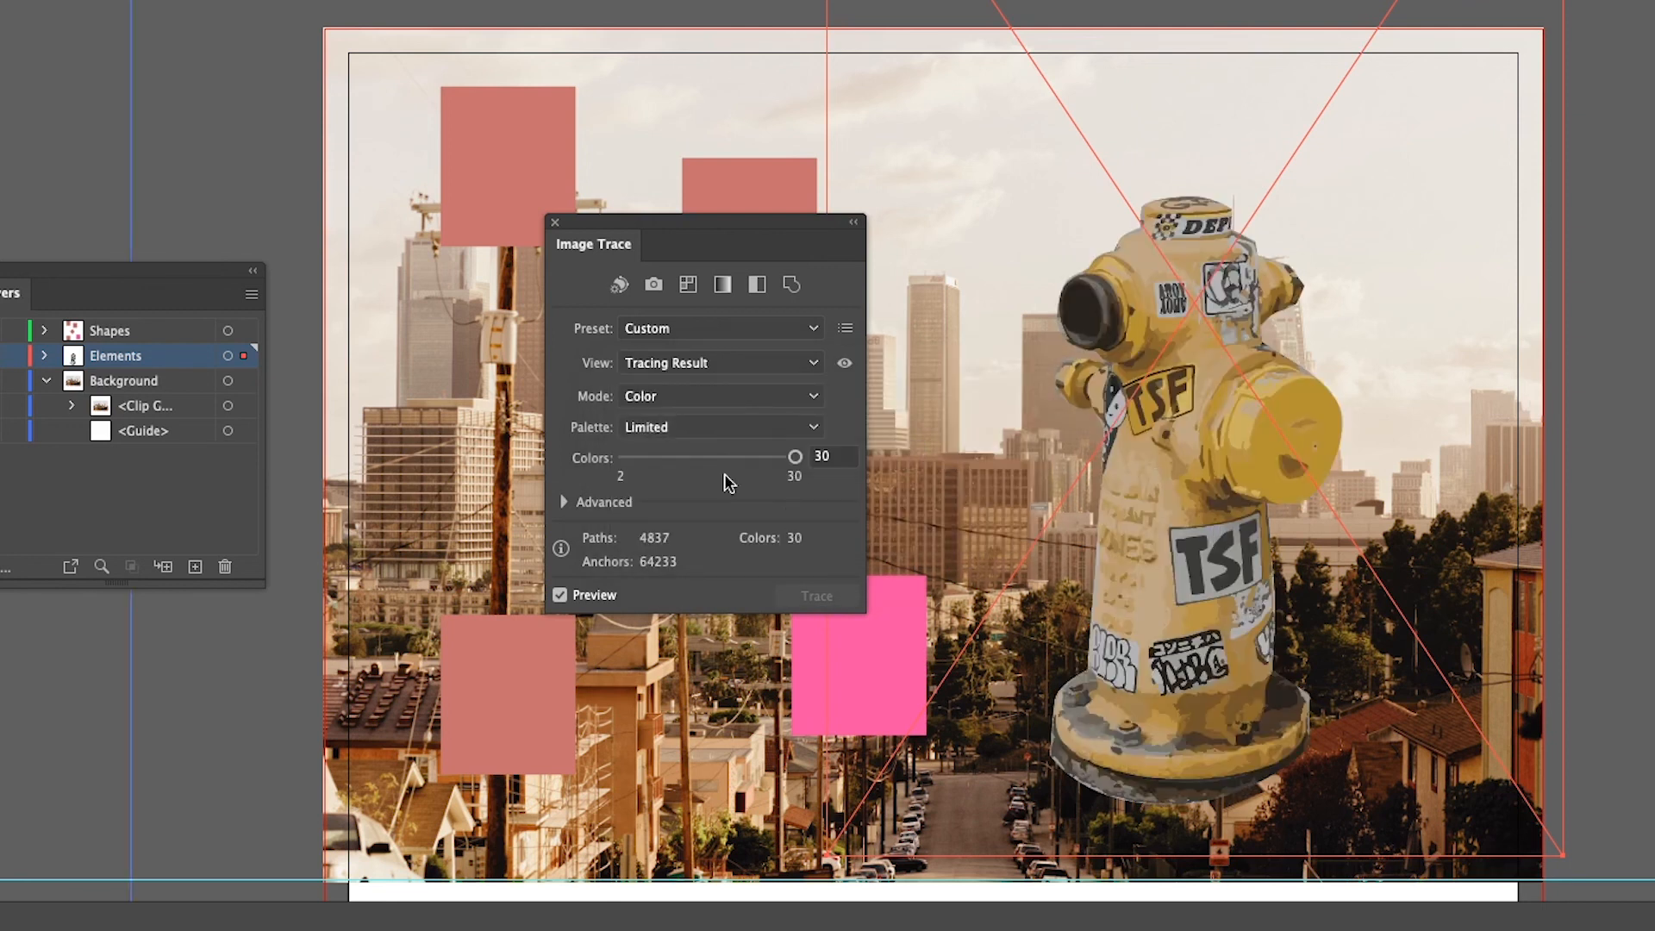
{"action": "left_click_drag", "start_coordinate": [712, 226], "coordinate": [492, 176]}
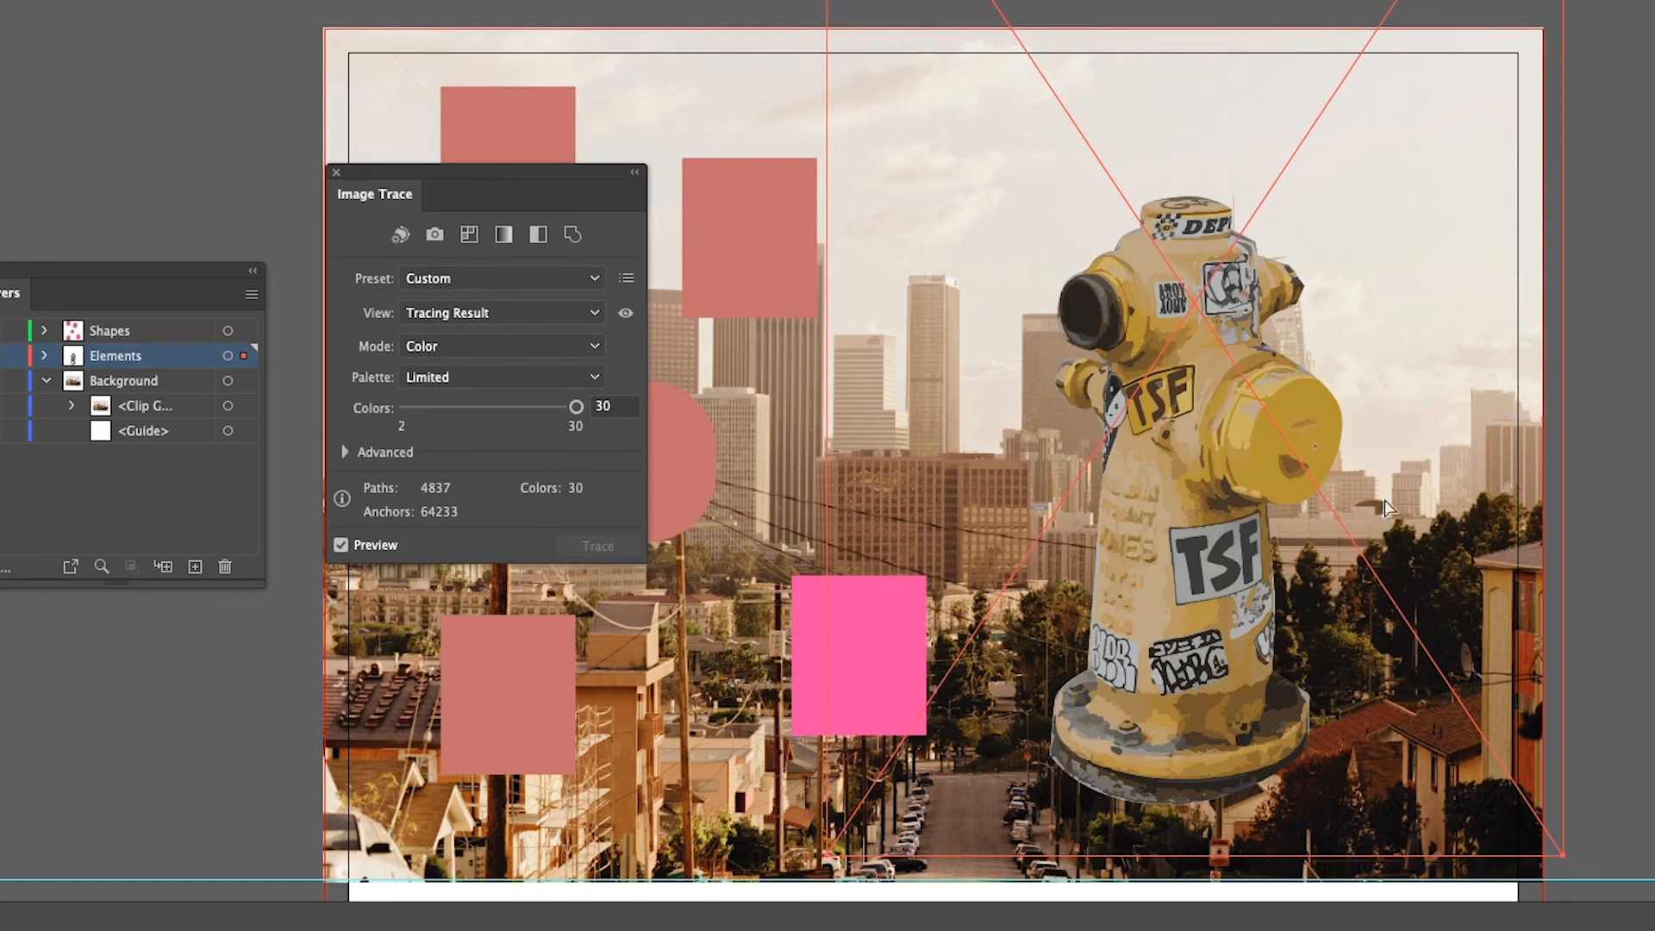
Reduce the hydrant's color tracing to 14 colors with the Limited palette and check the available tracing views
{"action": "left_click", "coordinate": [1256, 435]}
{"action": "left_click_drag", "start_coordinate": [1464, 455], "coordinate": [1654, 475]}
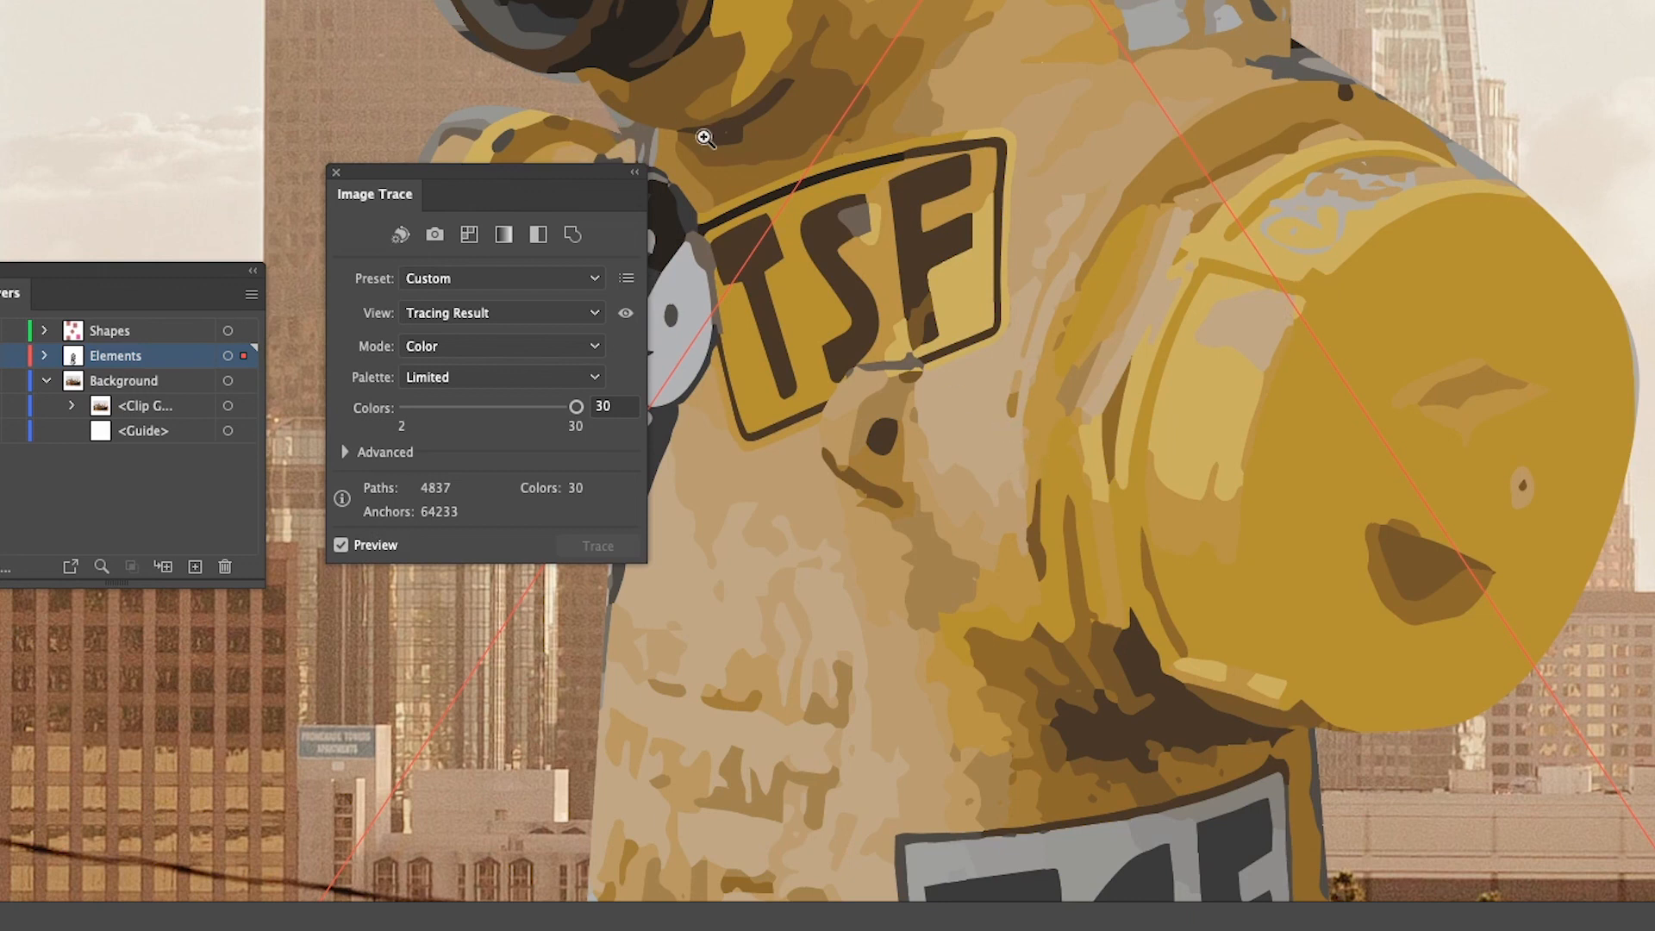
{"action": "left_click_drag", "start_coordinate": [582, 414], "coordinate": [486, 416]}
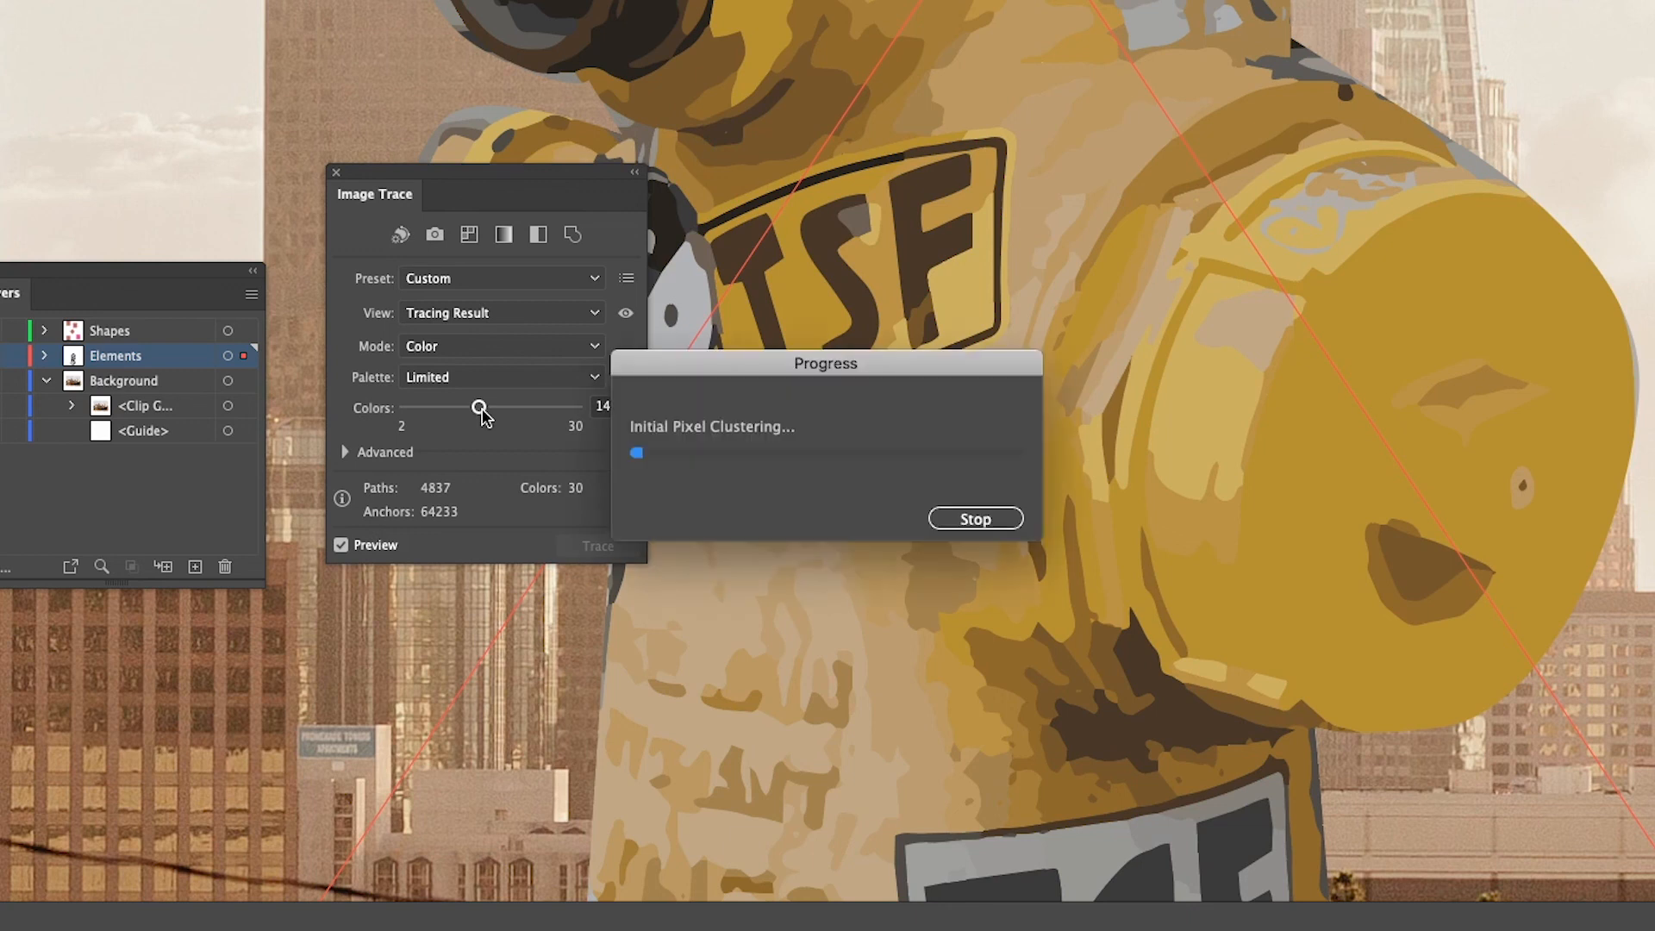
{"action": "key", "text": "ctrl+0"}
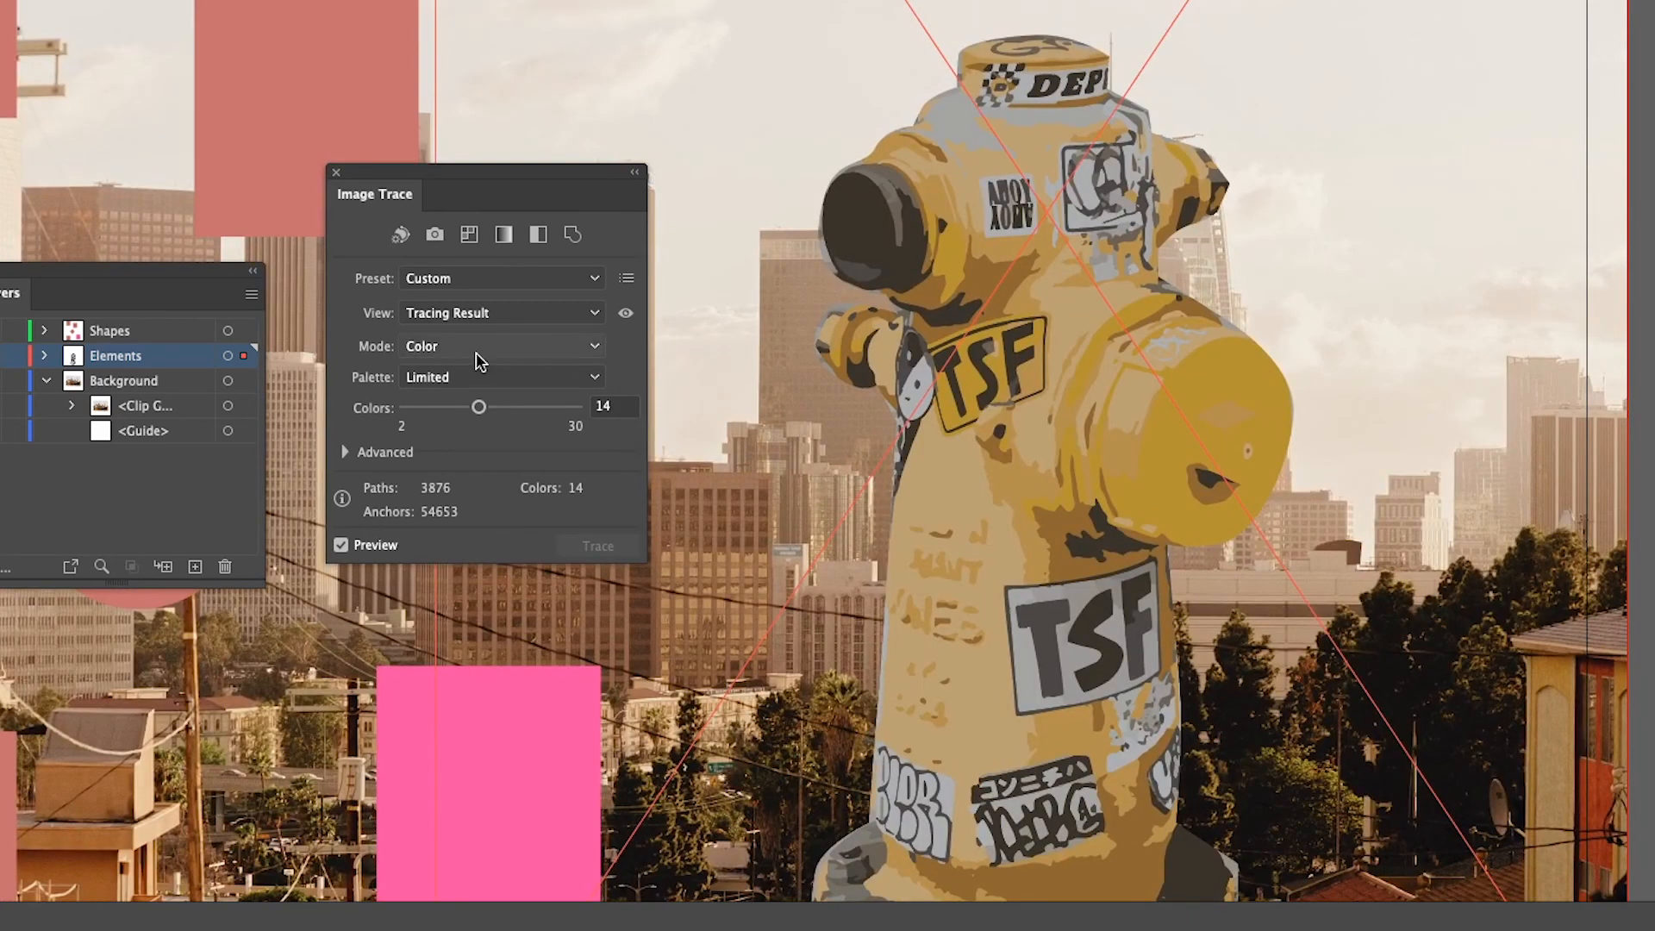
{"action": "left_click", "coordinate": [506, 314]}
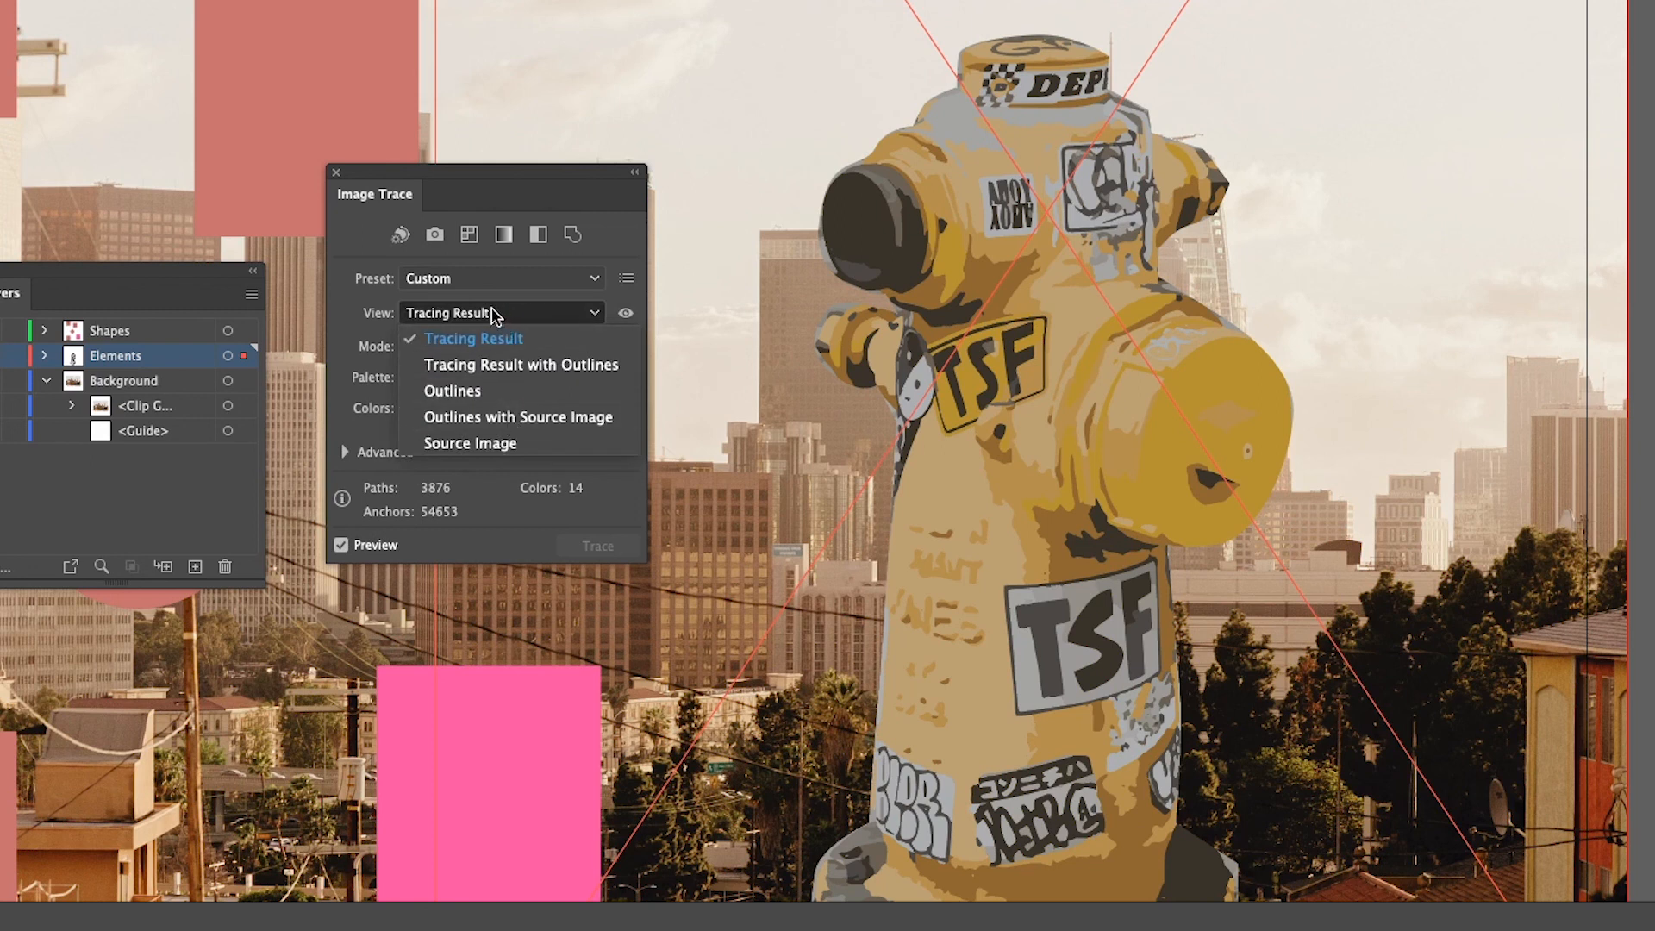
{"action": "left_click", "coordinate": [349, 331]}
Set the hydrant tracing mode to Black and White and expand the tracing into editable vector paths
{"action": "left_click", "coordinate": [509, 345]}
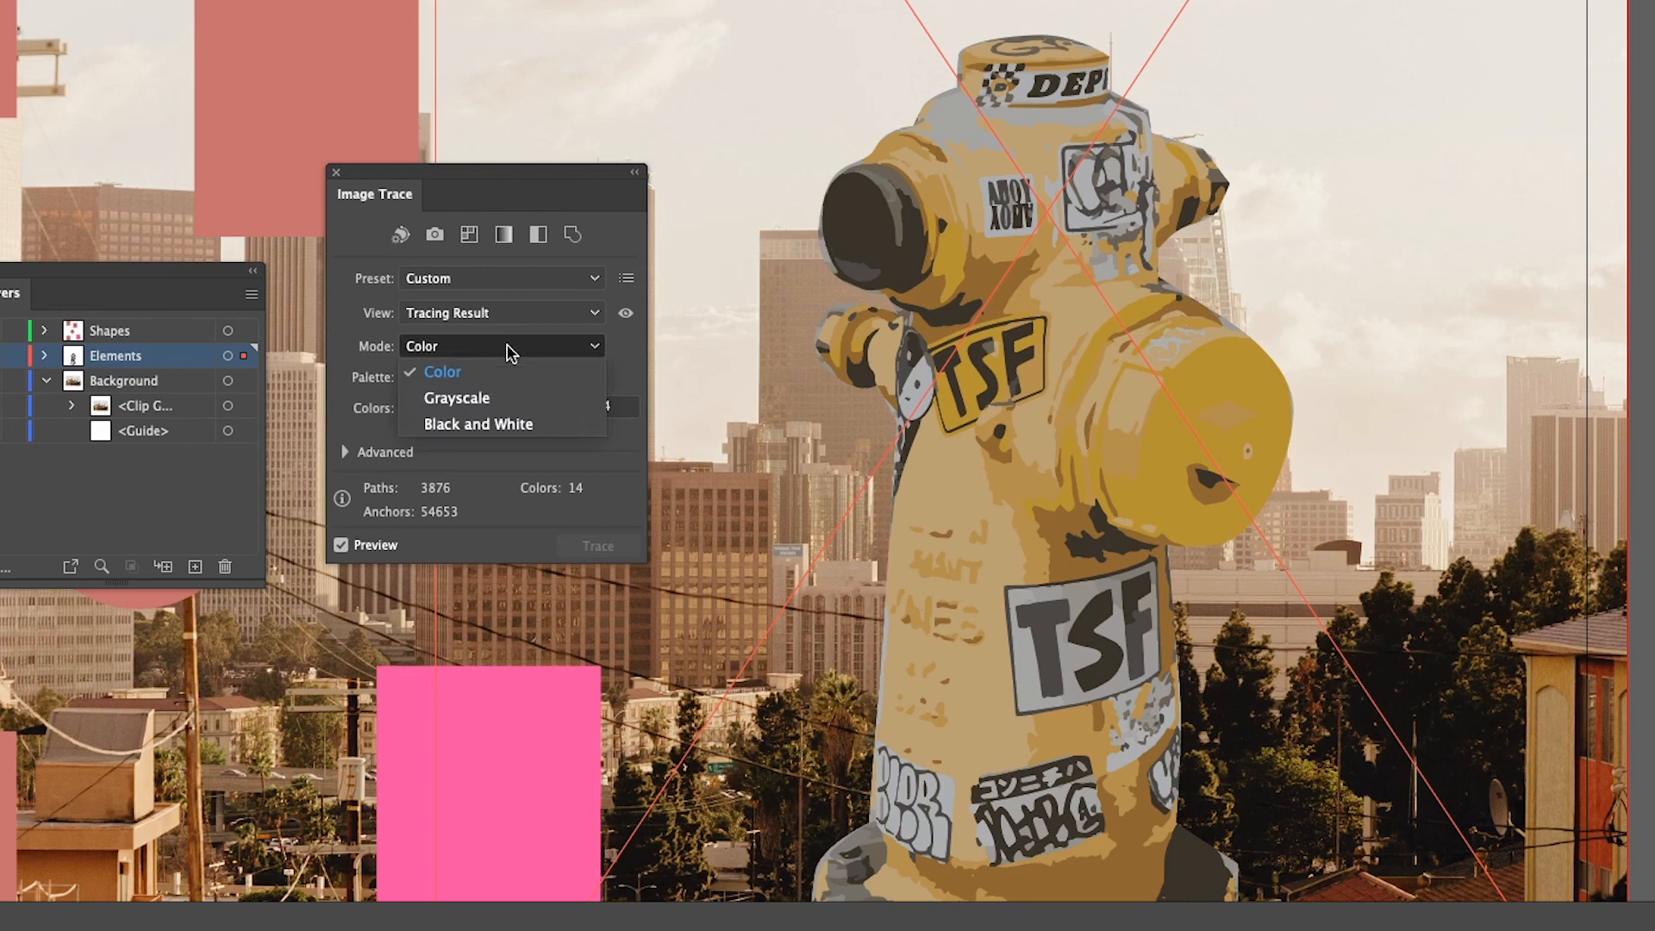
{"action": "left_click", "coordinate": [532, 431]}
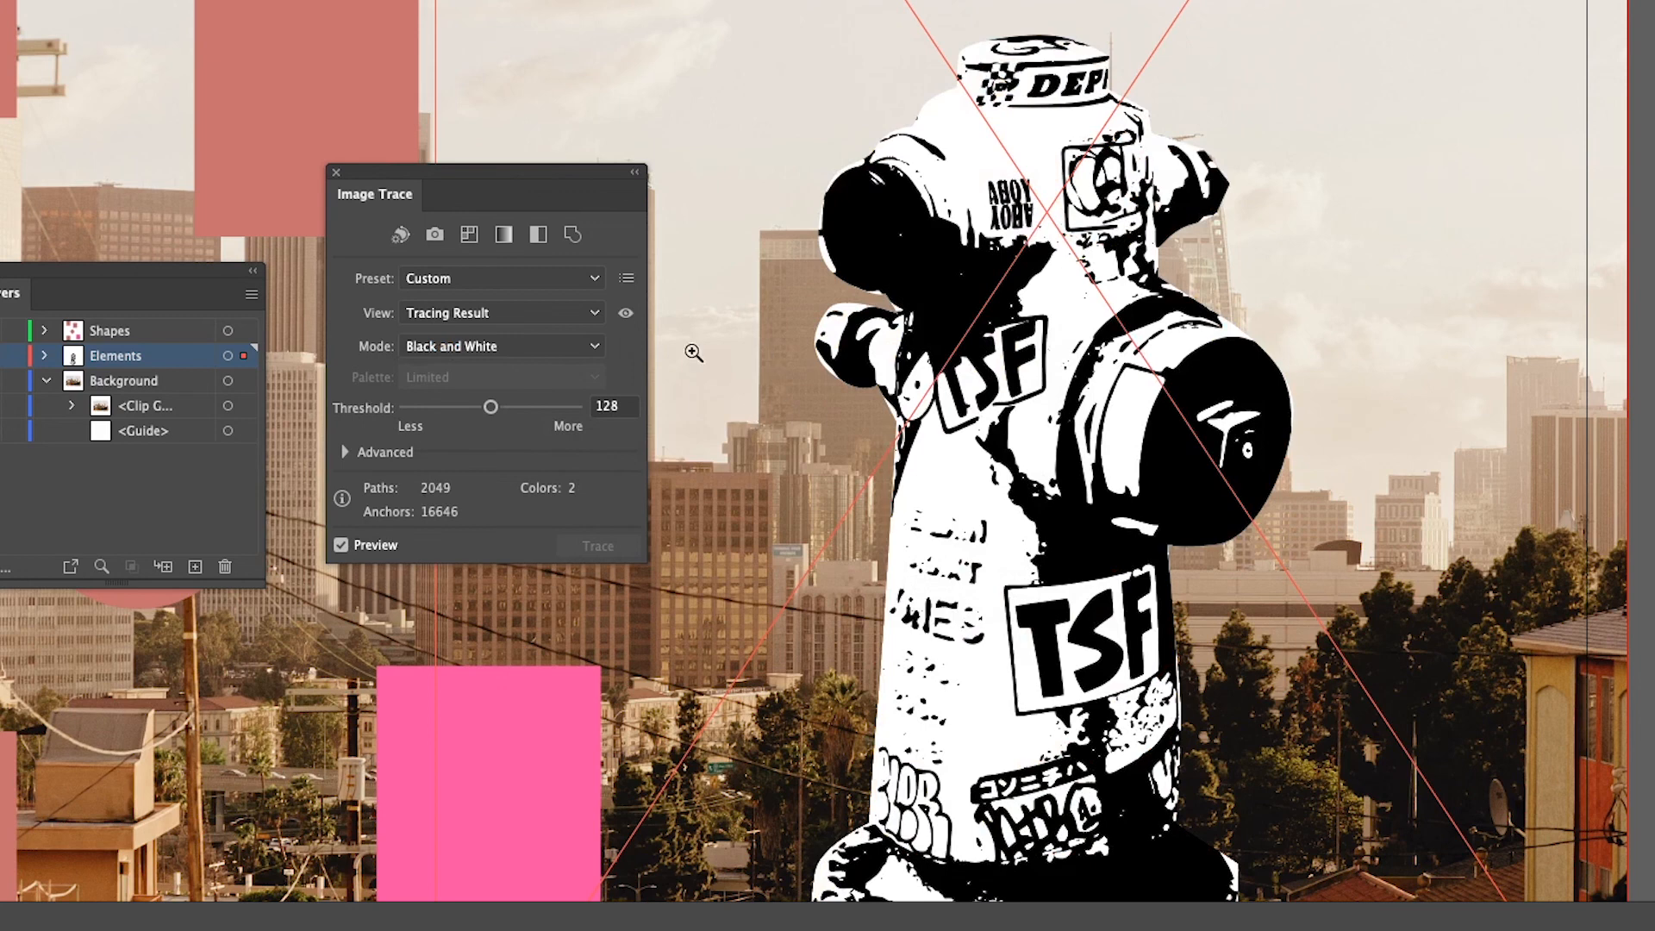
{"action": "scroll", "coordinate": [727, 286], "scroll_direction": "down", "scroll_amount": 2}
{"action": "scroll", "coordinate": [727, 287], "scroll_direction": "right", "scroll_amount": 2}
{"action": "scroll", "coordinate": [727, 286], "scroll_direction": "up", "scroll_amount": 1}
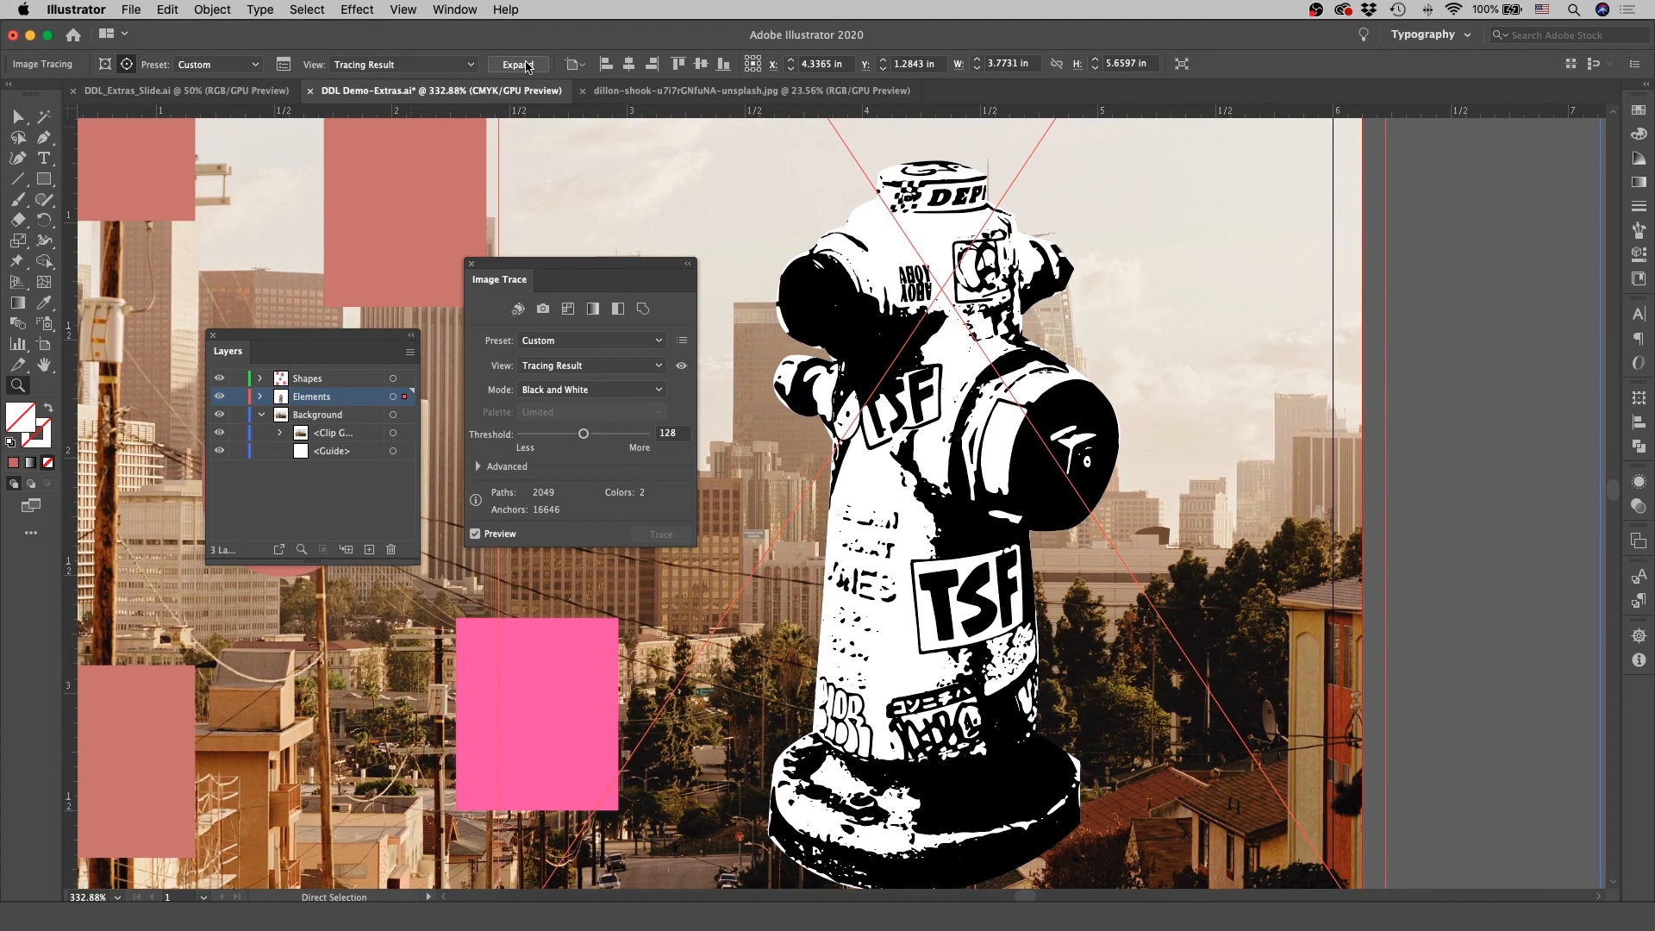
{"action": "left_click", "coordinate": [528, 66]}
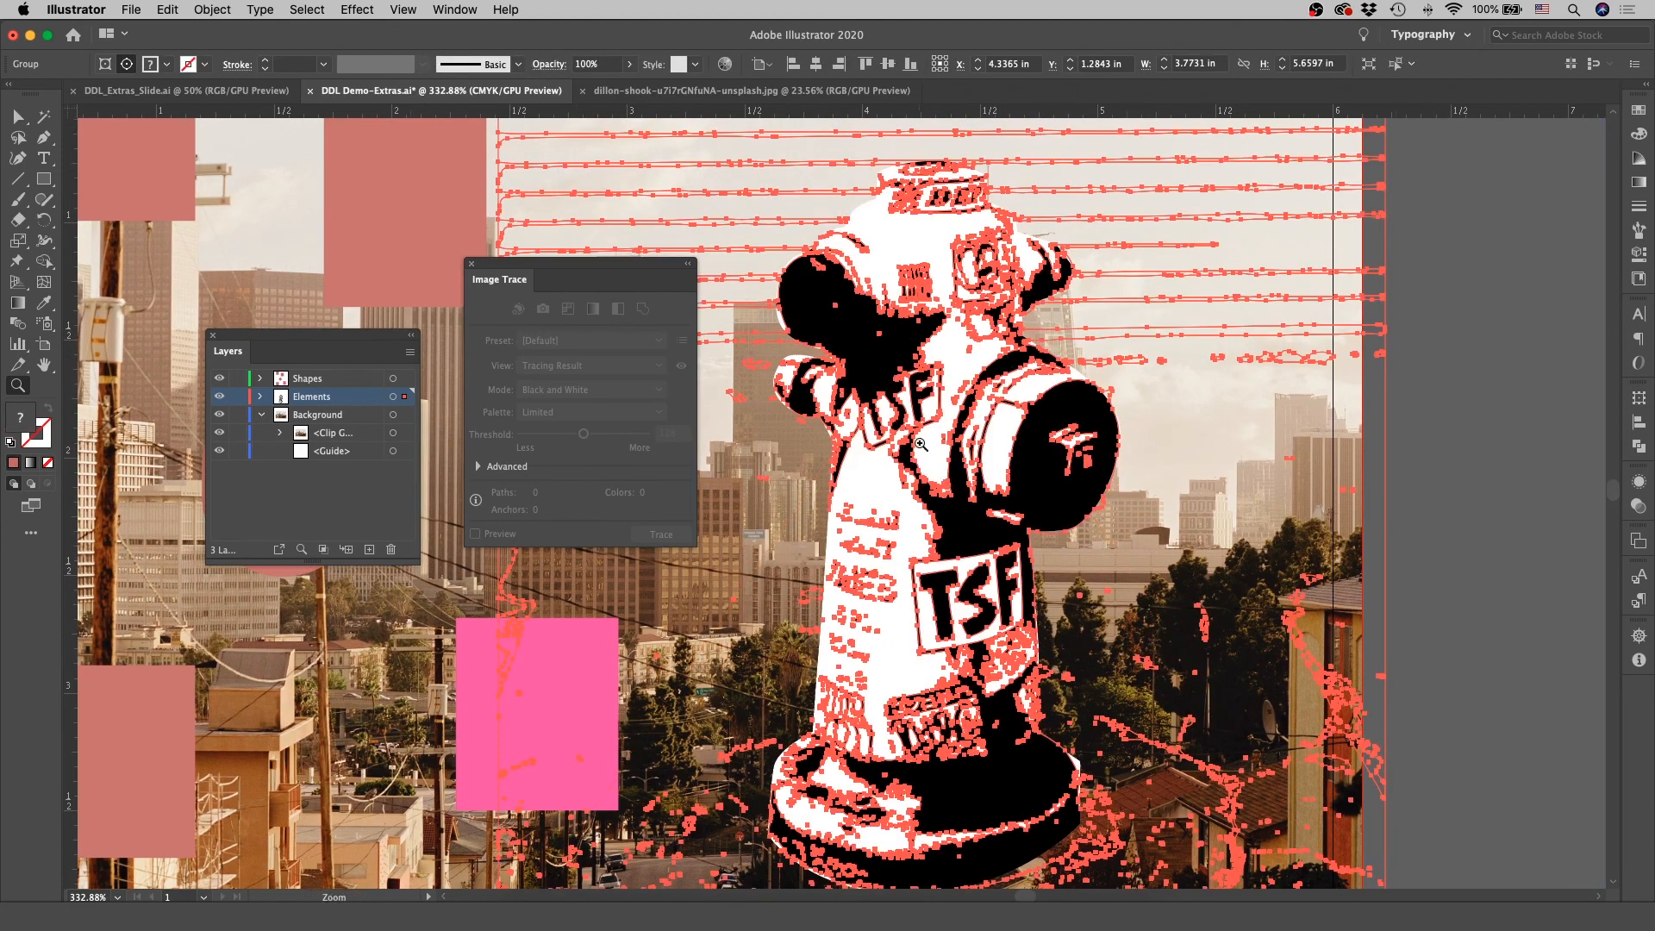
Ungroup the expanded hydrant tracing, then try moving part of it aside and undo the move
{"action": "scroll", "coordinate": [1285, 484], "scroll_direction": "down", "scroll_amount": 5}
{"action": "scroll", "coordinate": [1286, 486], "scroll_direction": "up", "scroll_amount": 4}
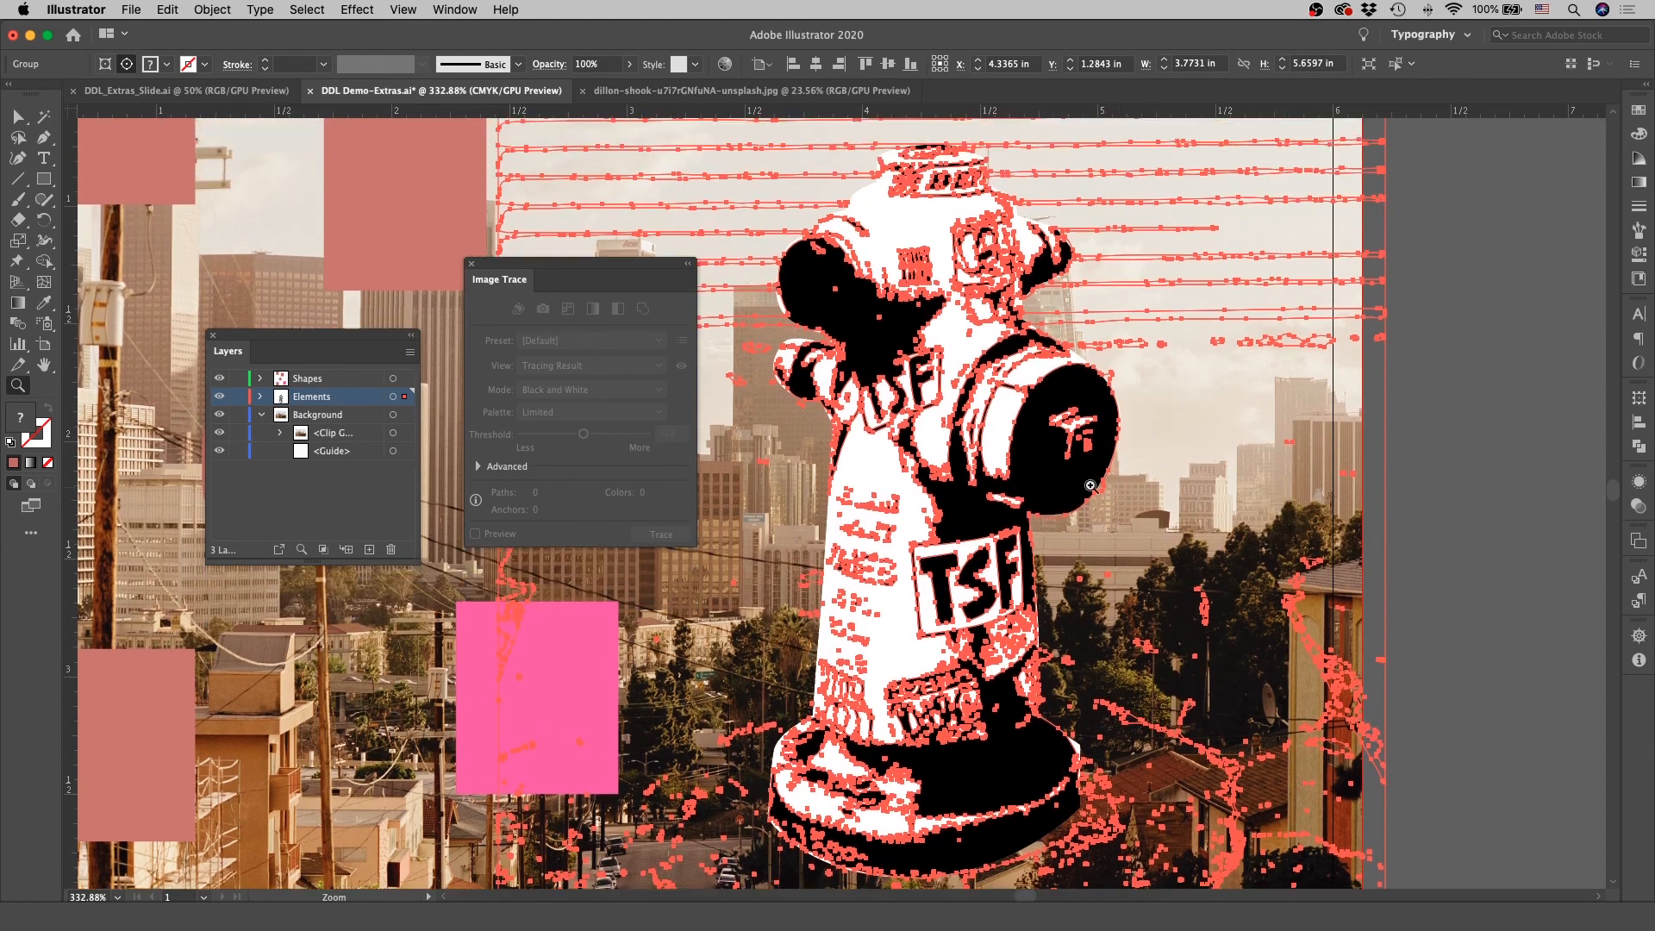
{"action": "right_click", "coordinate": [1014, 417]}
{"action": "left_click", "coordinate": [1080, 558]}
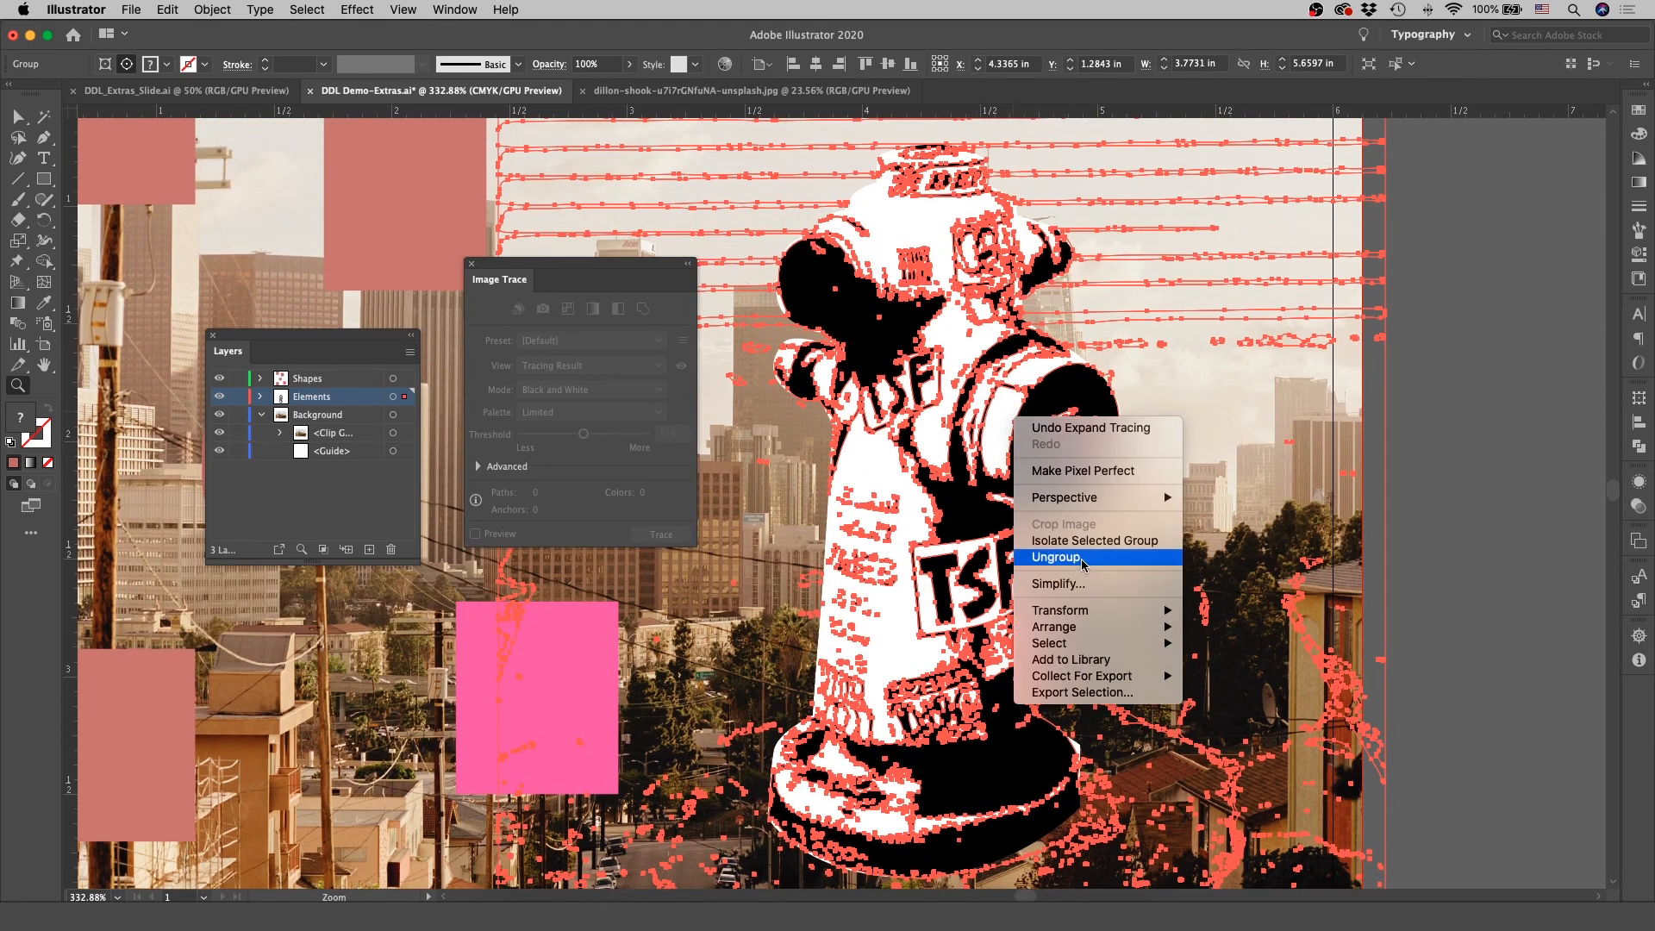
{"action": "key", "text": "v"}
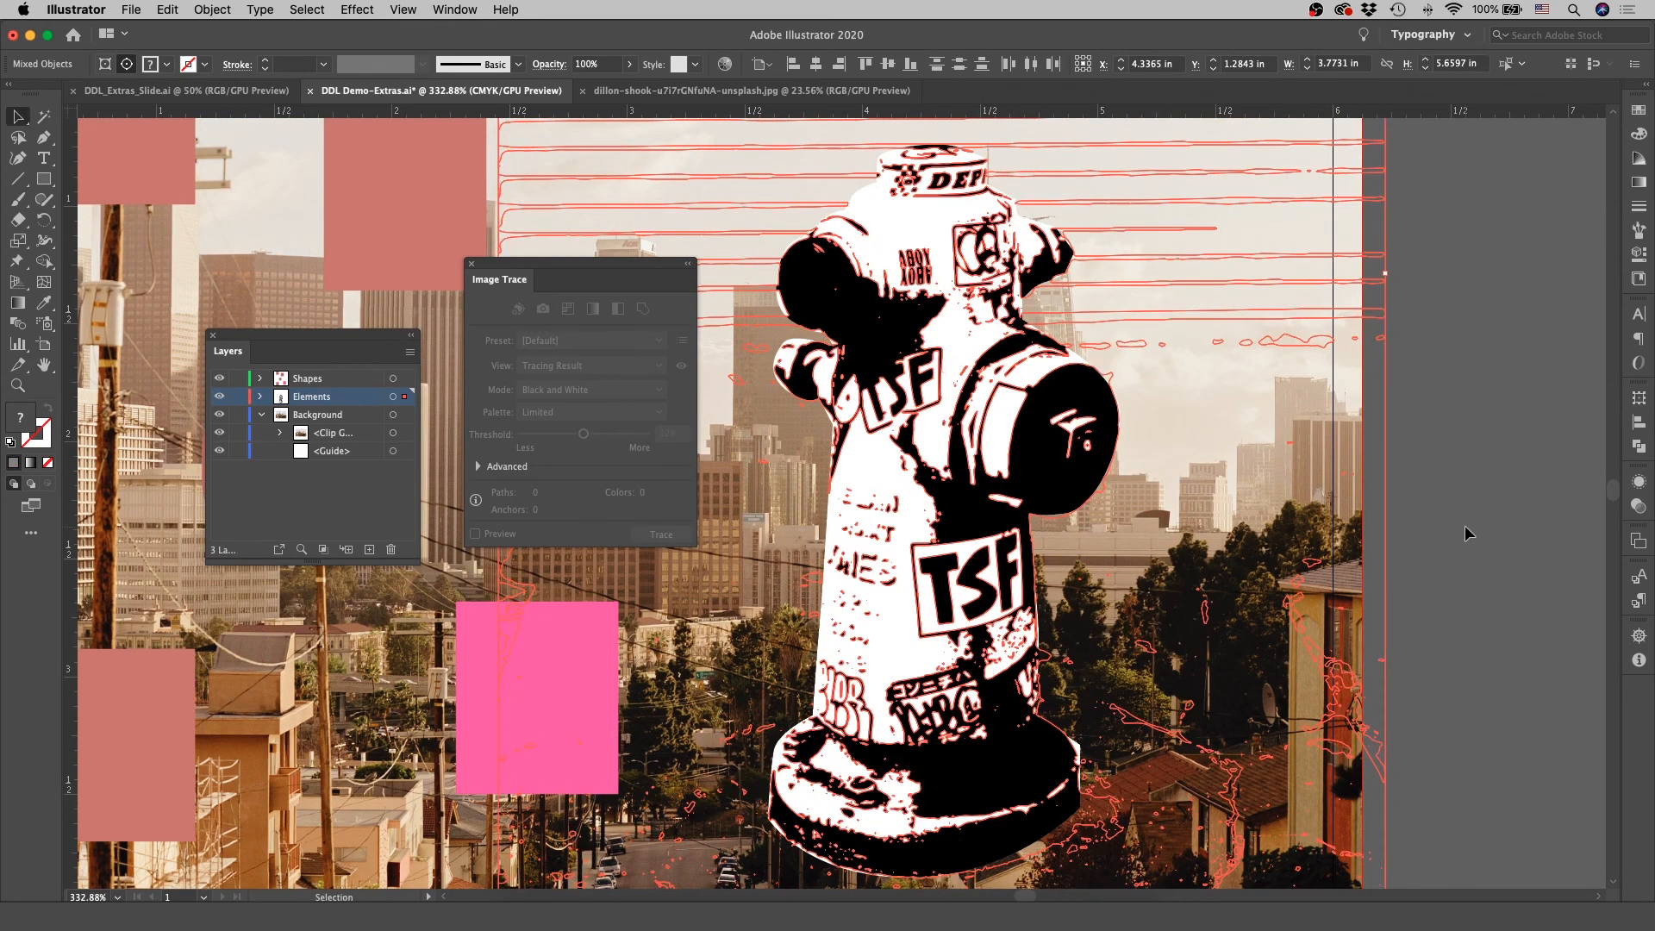
{"action": "left_click", "coordinate": [1465, 526]}
{"action": "left_click_drag", "start_coordinate": [1023, 490], "coordinate": [1125, 488]}
{"action": "key", "text": "super+z"}
Isolate the hydrant's clip group, copy the black compound path of its lower body, and exit isolation
{"action": "double_click", "coordinate": [1045, 484]}
{"action": "mouse_move", "coordinate": [1038, 478]}
{"action": "left_mouse_down"}
{"action": "mouse_move", "coordinate": [1265, 519]}
{"action": "mouse_move", "coordinate": [1227, 517]}
{"action": "left_mouse_up"}
{"action": "key", "text": "super+z"}
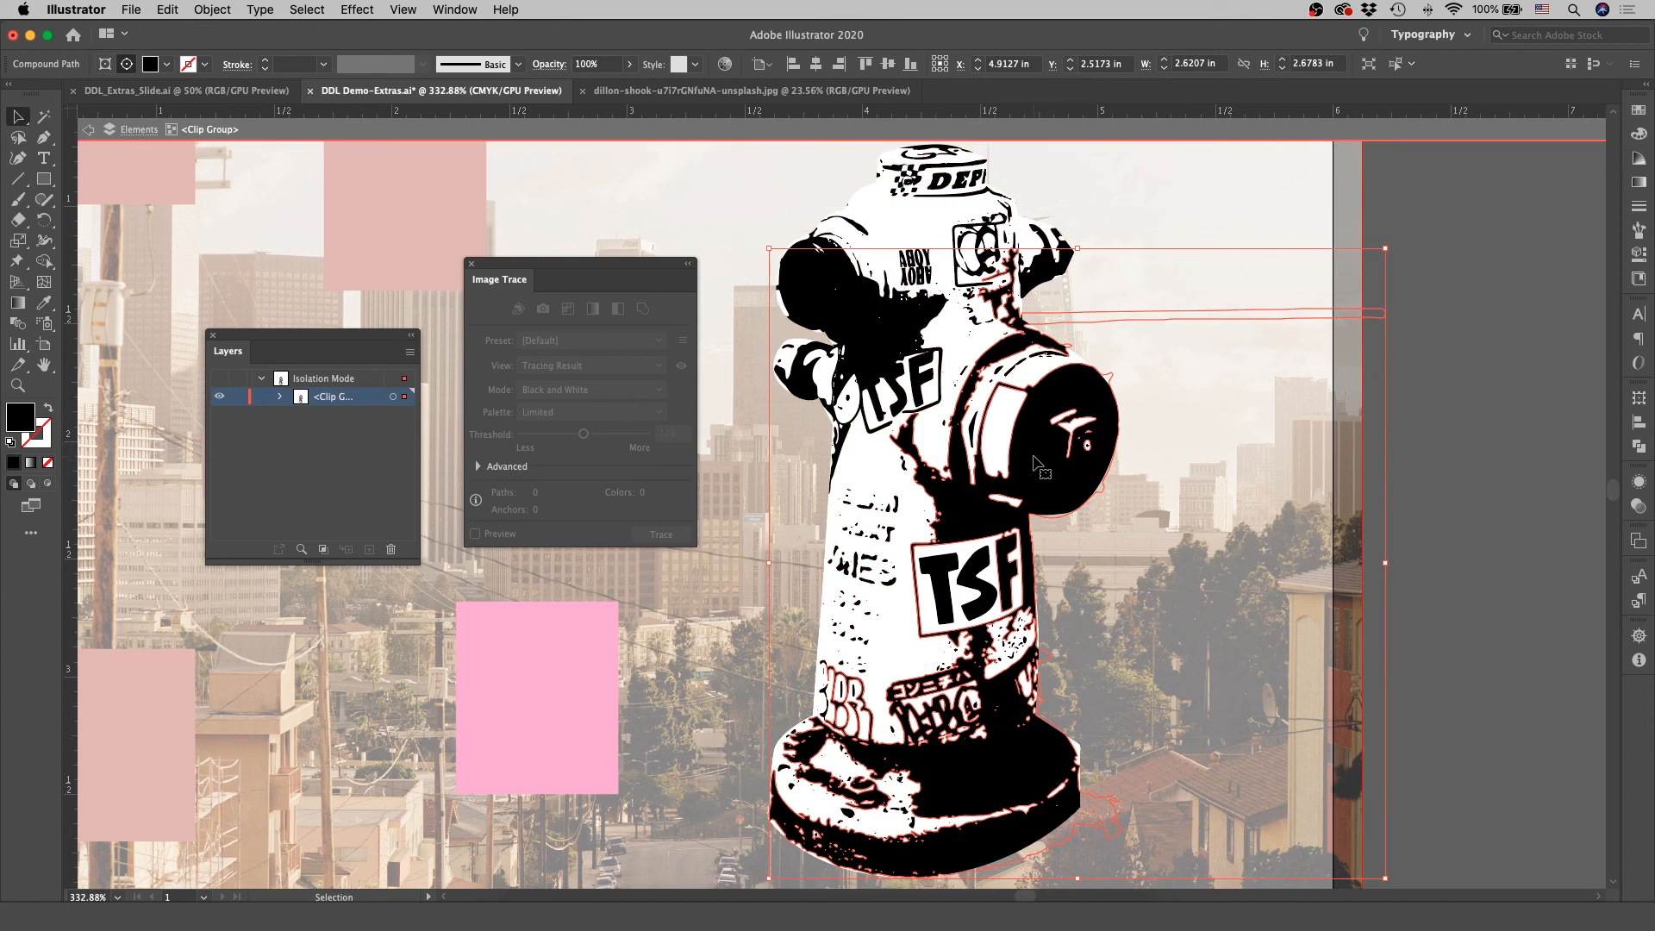
{"action": "key", "text": "super+c"}
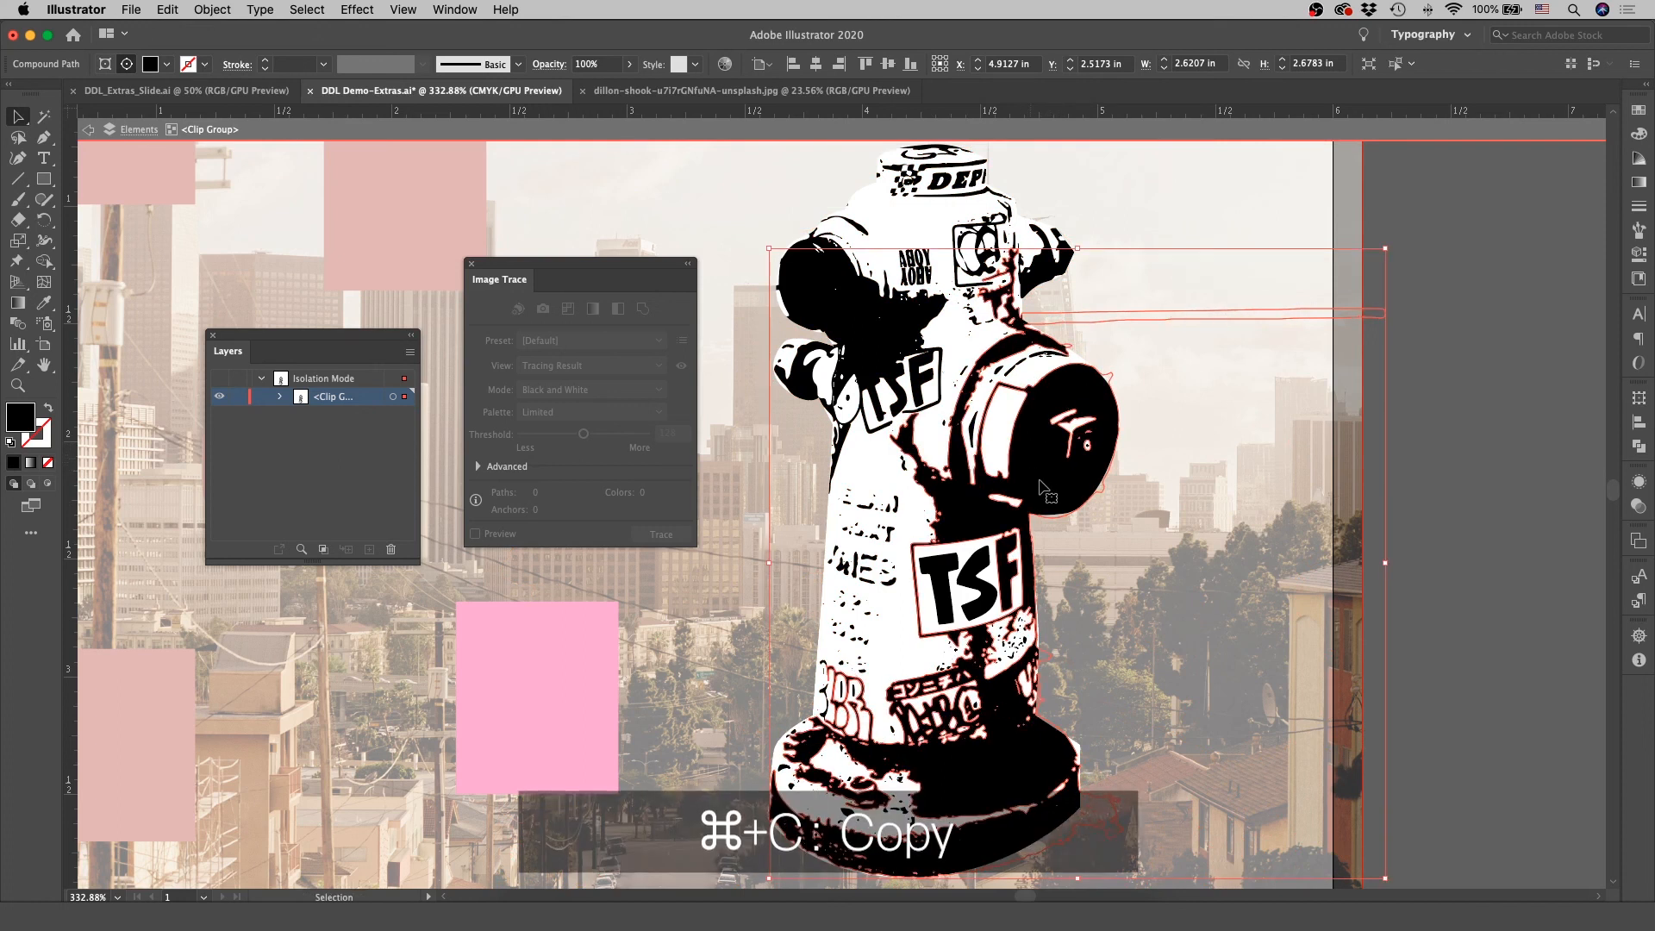
{"action": "double_click", "coordinate": [1446, 509]}
Paste the copied black hydrant path and place it on the empty canvas beside the artboard
{"action": "key", "text": "z"}
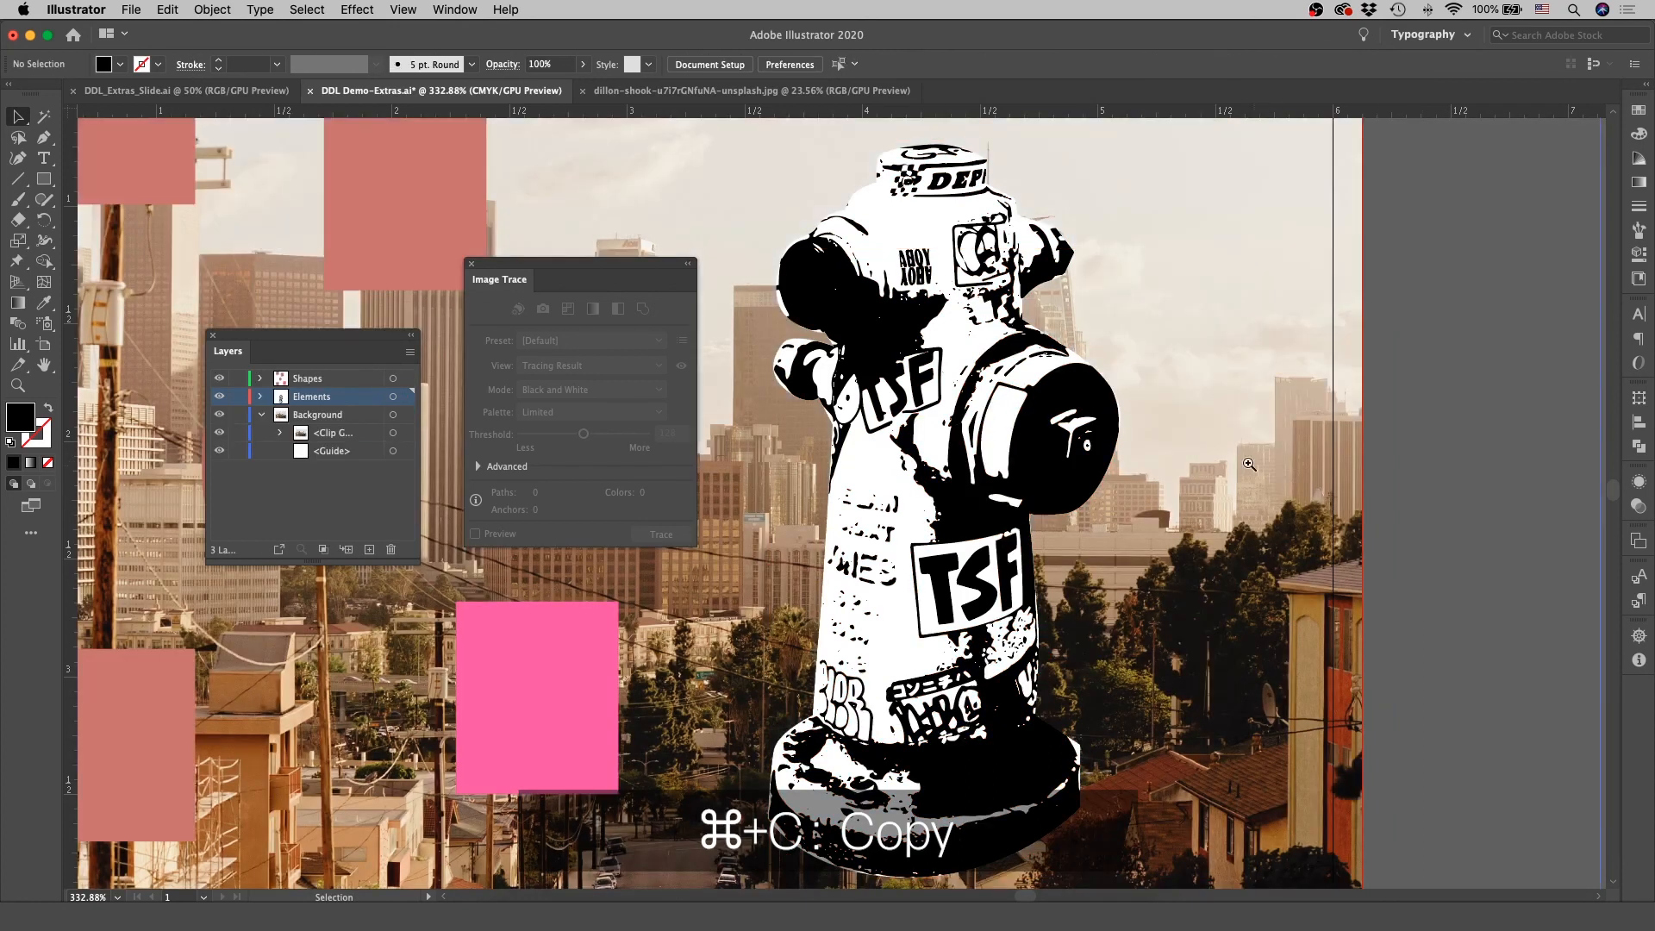
{"action": "left_click_drag", "start_coordinate": [1241, 463], "coordinate": [882, 535]}
{"action": "scroll", "coordinate": [1038, 492], "scroll_direction": "left", "scroll_amount": 5}
{"action": "left_click_drag", "start_coordinate": [1034, 488], "coordinate": [1149, 462]}
{"action": "key", "text": "super+v"}
{"action": "key", "text": "v"}
{"action": "left_click_drag", "start_coordinate": [883, 463], "coordinate": [1118, 375]}
{"action": "left_click_drag", "start_coordinate": [1070, 565], "coordinate": [1070, 735]}
{"action": "left_click", "coordinate": [737, 638]}
Pull anchor points on the pasted hydrant path's body edge outward into long spikes with the Direct Selection tool, then deselect
{"action": "key", "text": "z"}
{"action": "left_click_drag", "start_coordinate": [871, 500], "coordinate": [959, 440]}
{"action": "scroll", "coordinate": [959, 439], "scroll_direction": "right", "scroll_amount": 3}
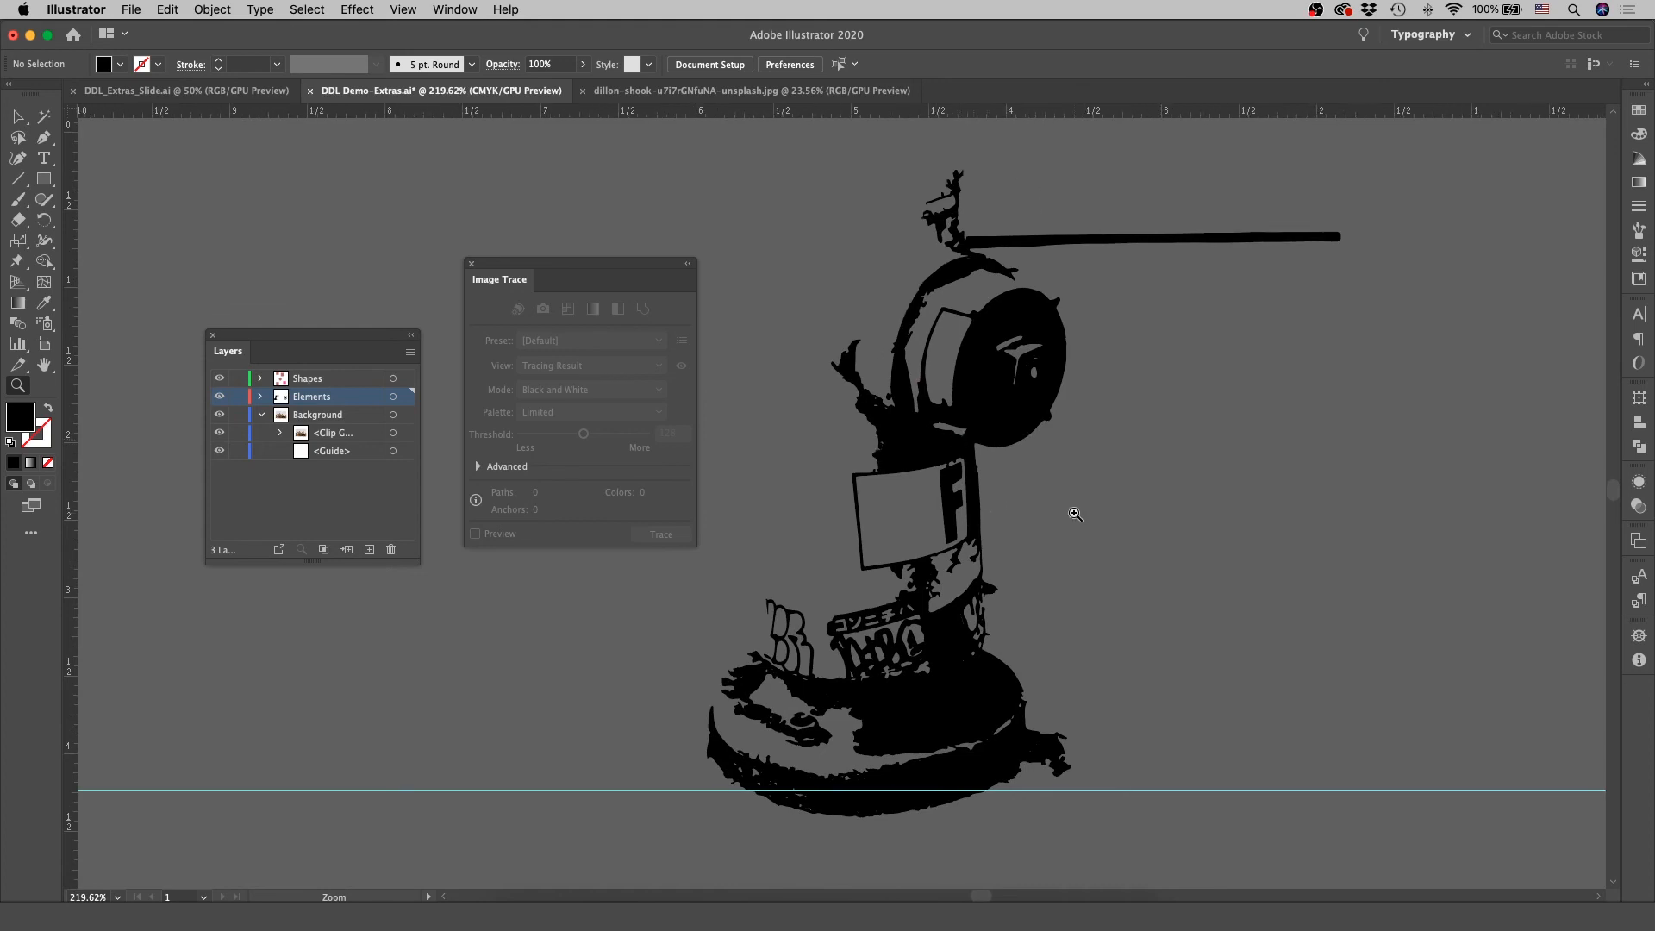
{"action": "key", "text": "v"}
{"action": "left_click", "coordinate": [963, 461]}
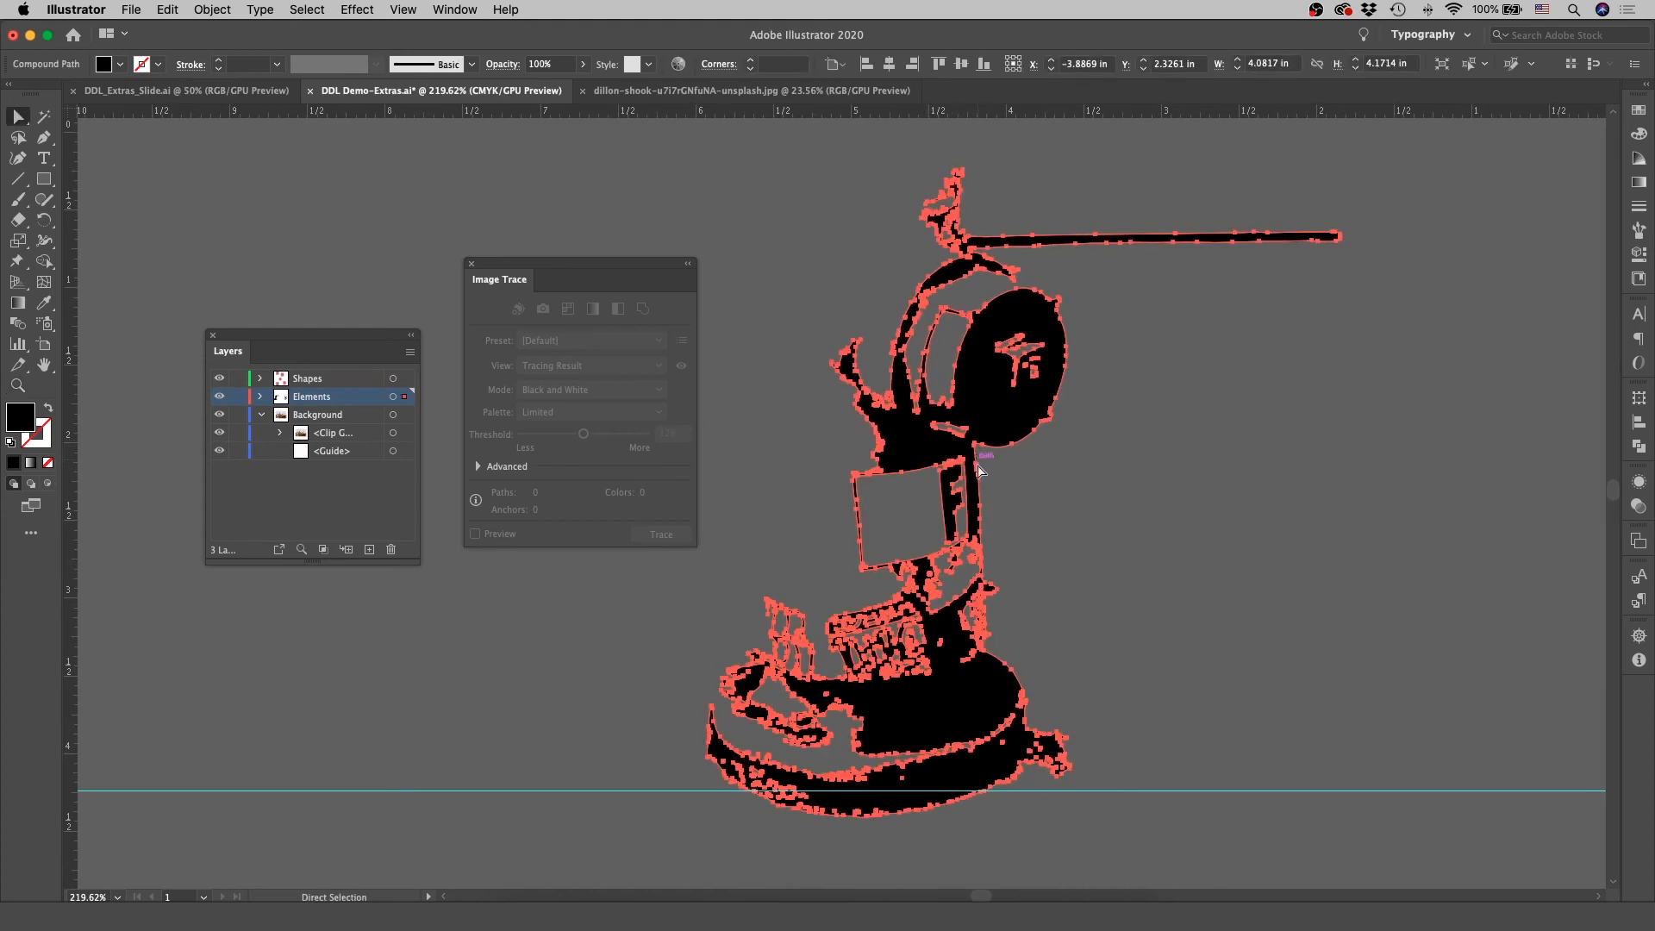
{"action": "left_click_drag", "start_coordinate": [1021, 470], "coordinate": [1390, 550]}
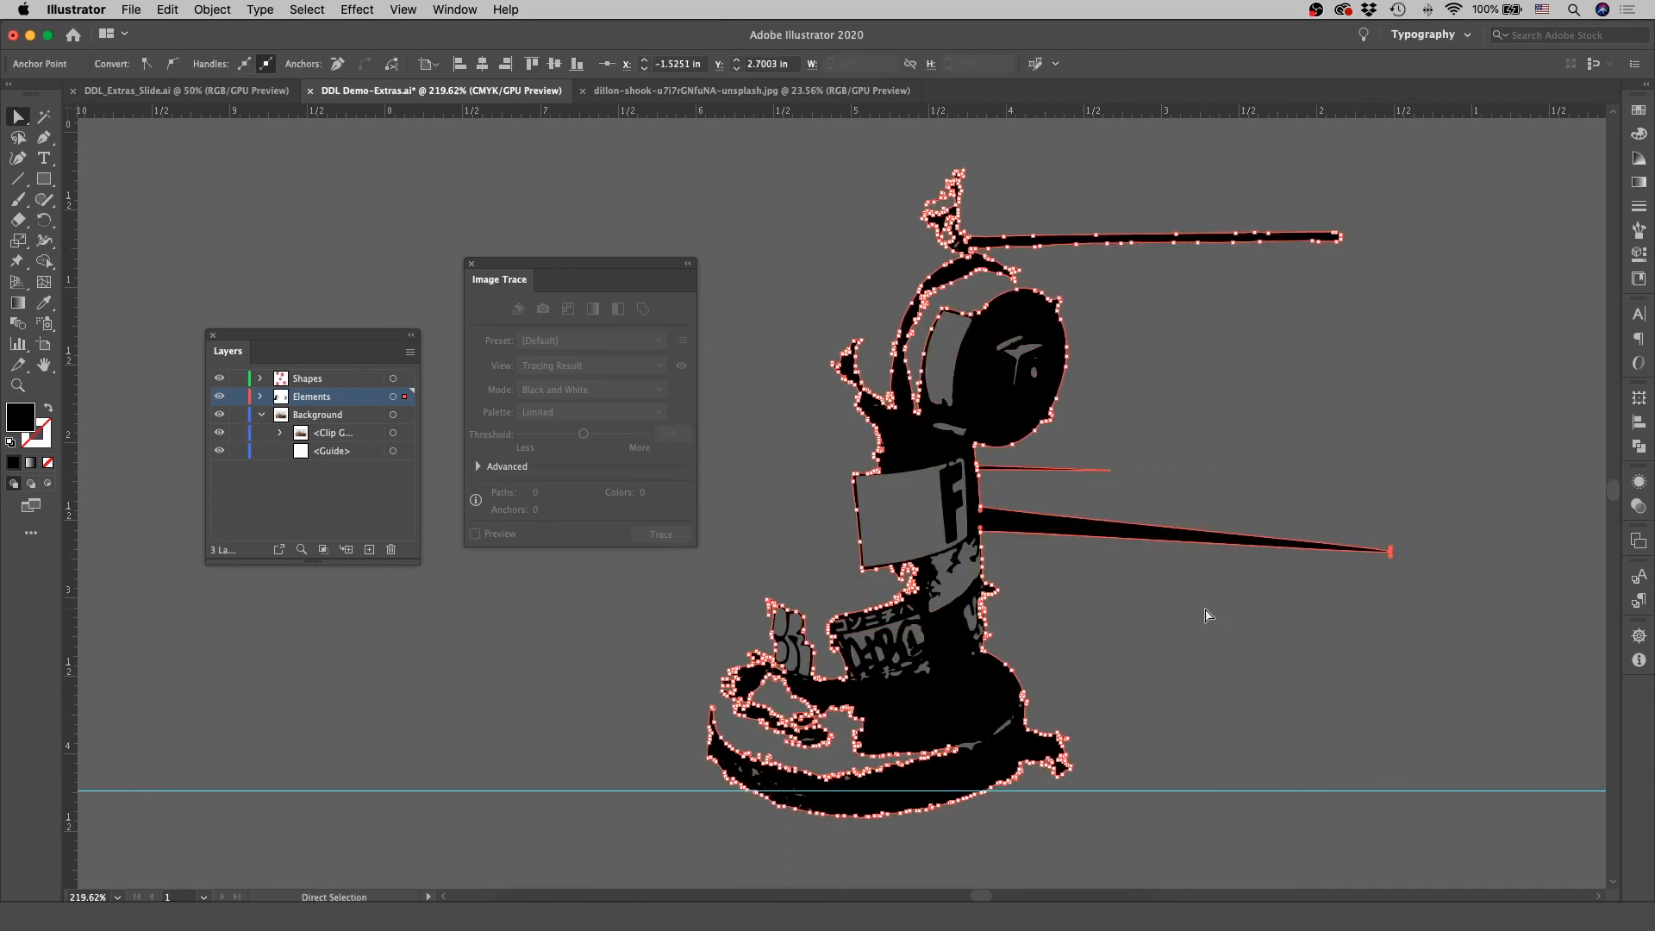
{"action": "left_click", "coordinate": [1242, 653]}
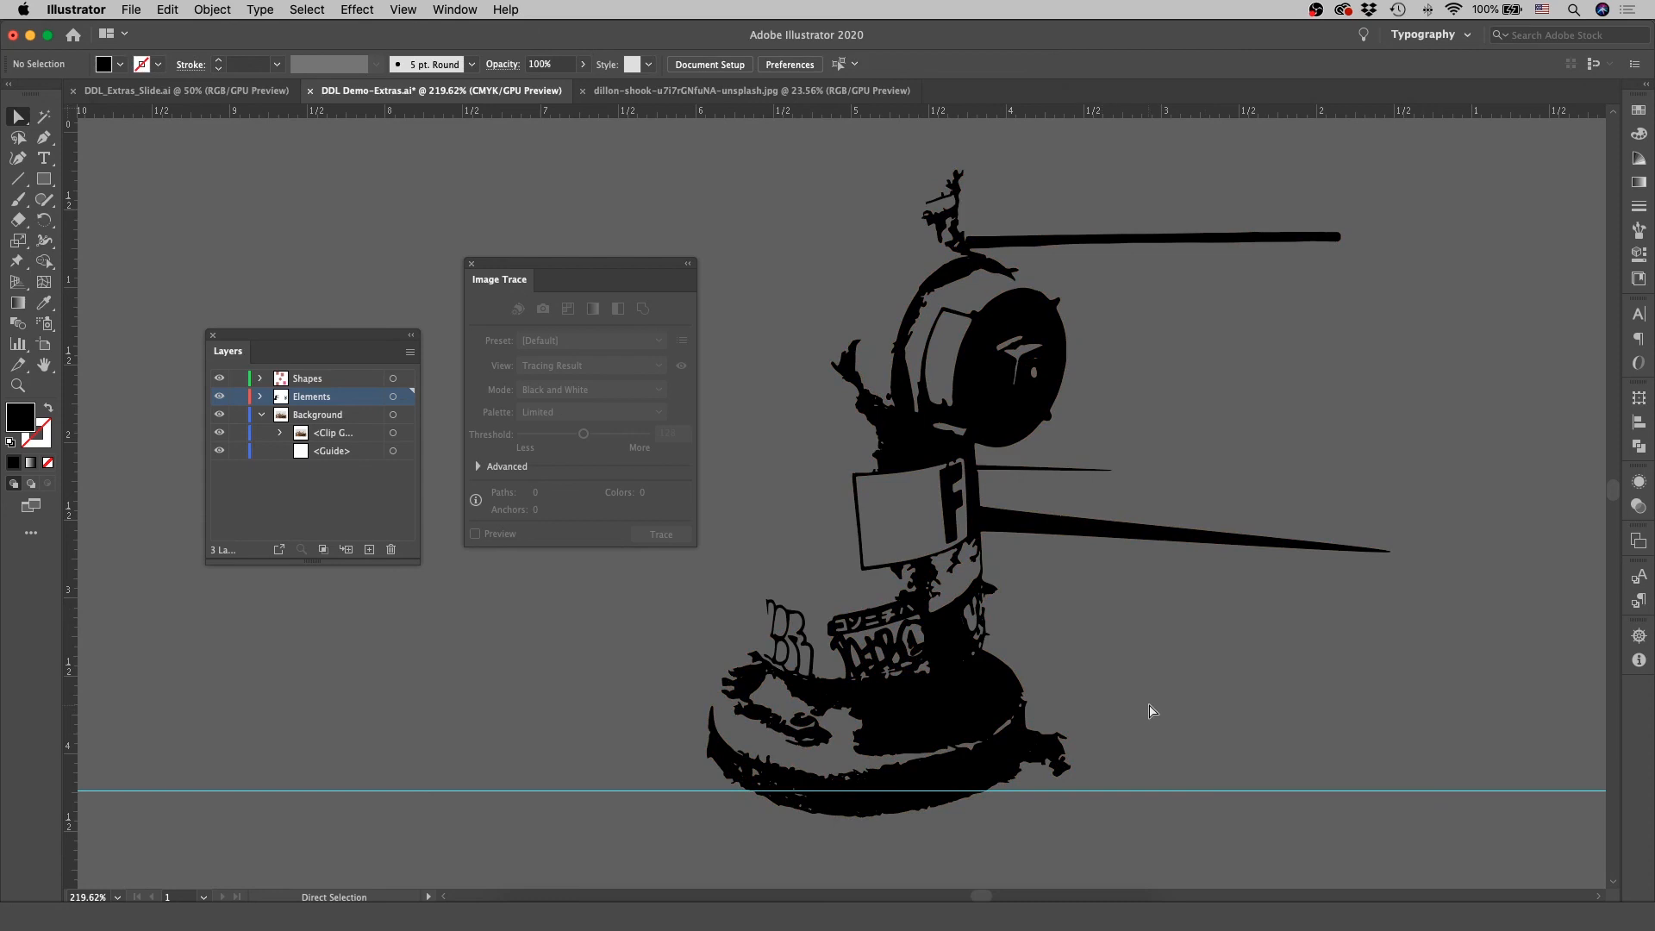